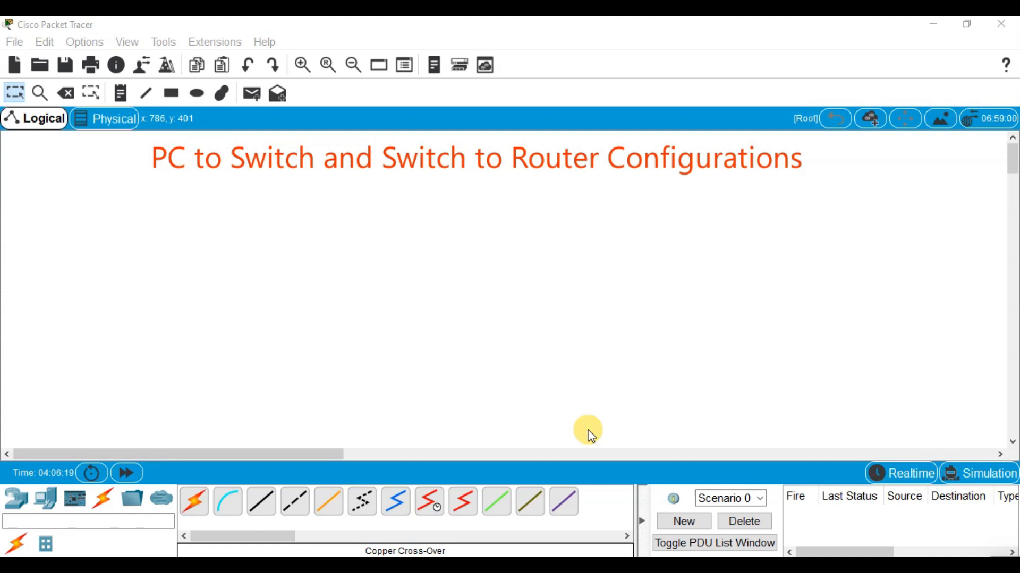
Place a PC end device in the lower middle of the empty logical workspace
{"action": "key", "text": "ctrl+alt+d"}
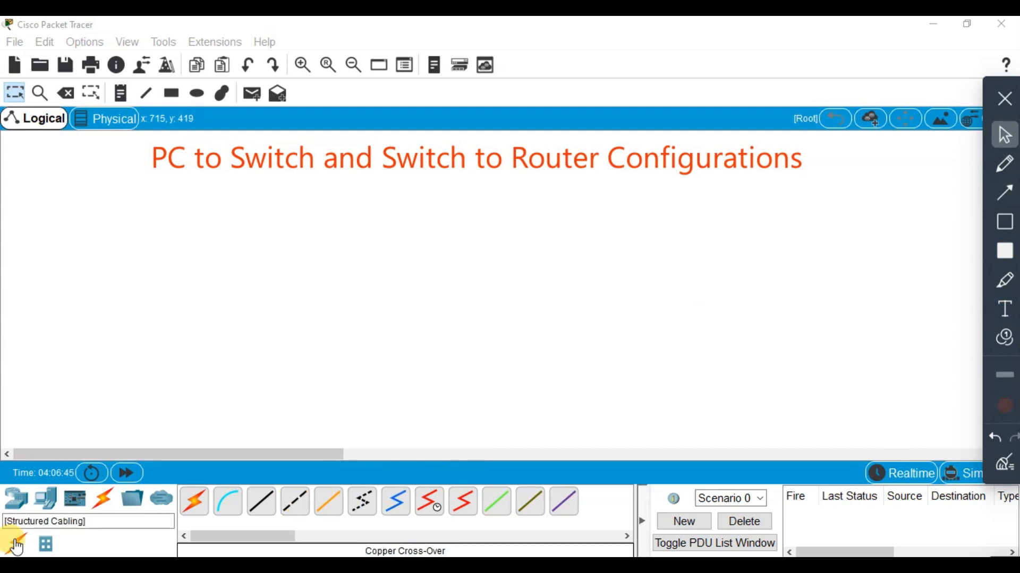
{"action": "left_click", "coordinate": [14, 511]}
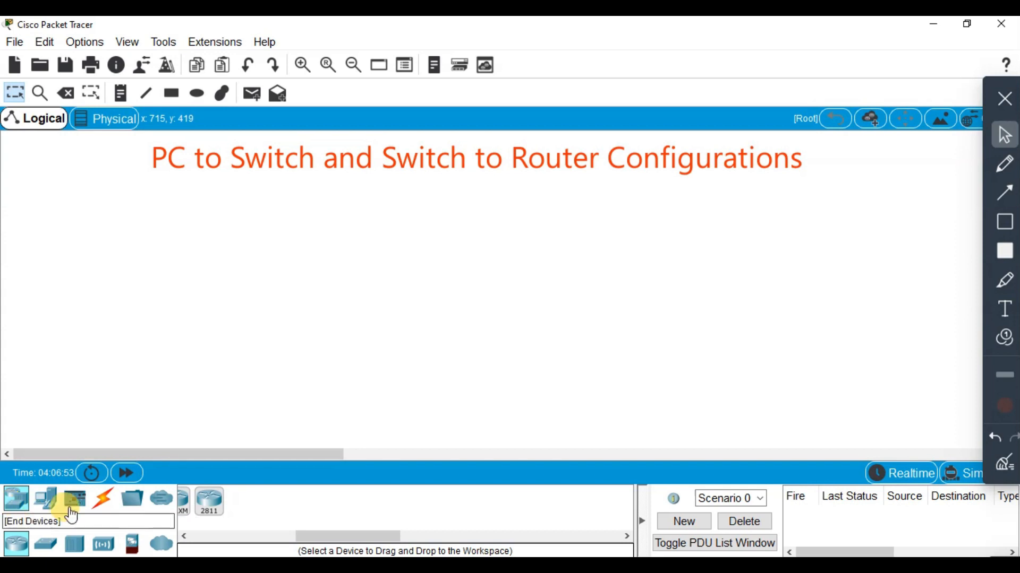
{"action": "left_click_drag", "start_coordinate": [305, 536], "coordinate": [277, 533]}
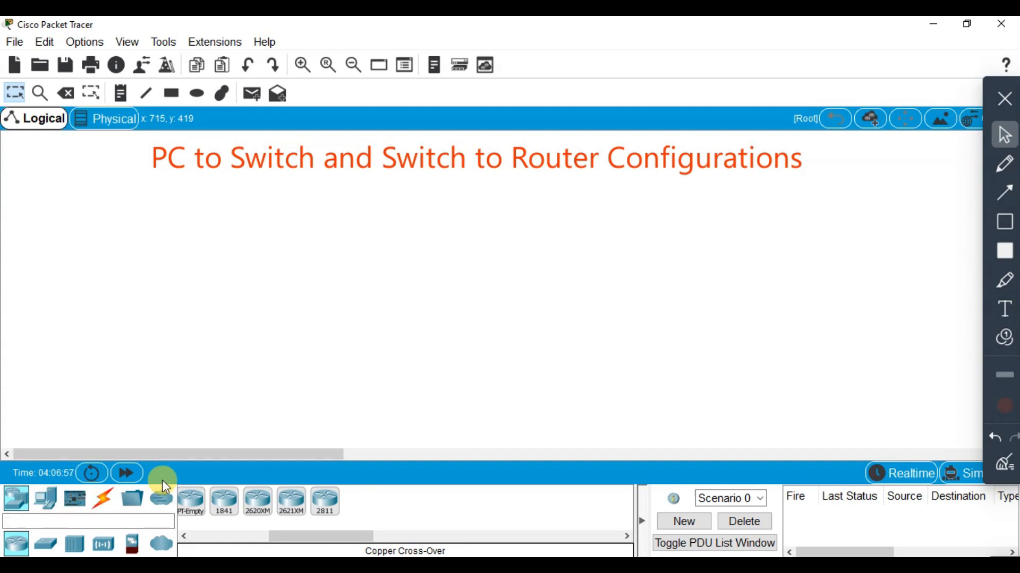
{"action": "left_click", "coordinate": [46, 498]}
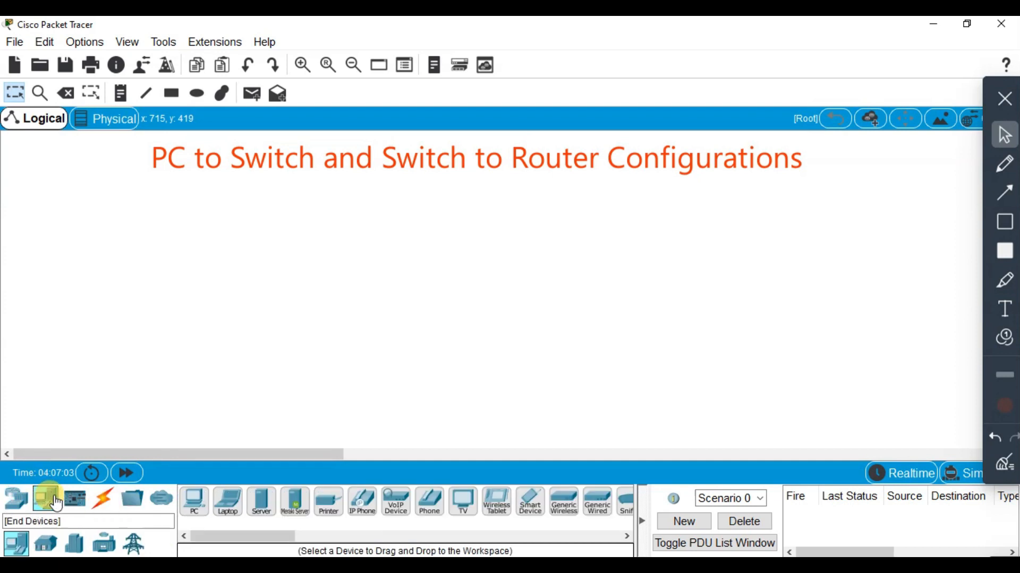
{"action": "left_click", "coordinate": [190, 505]}
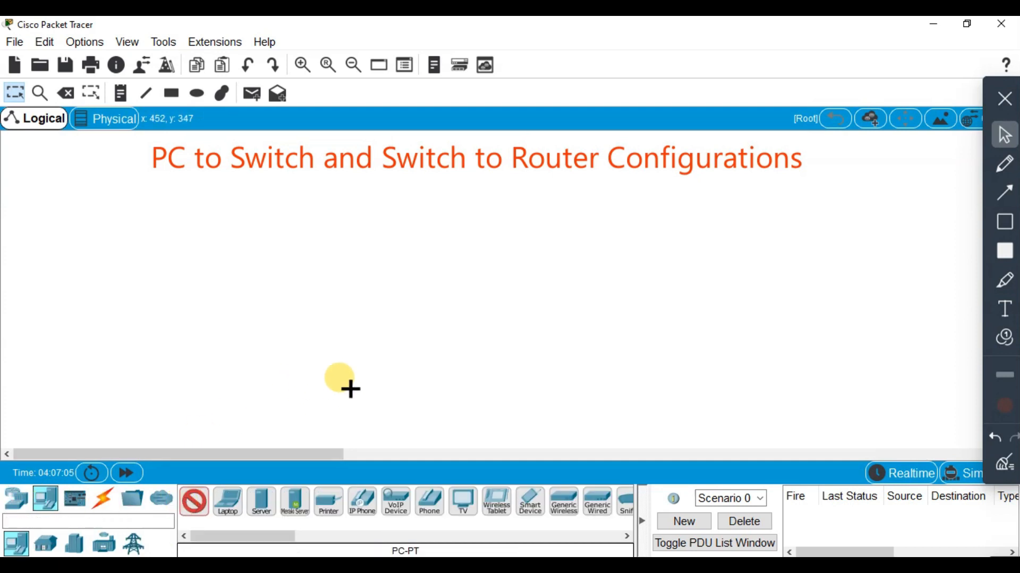
{"action": "left_click", "coordinate": [405, 408]}
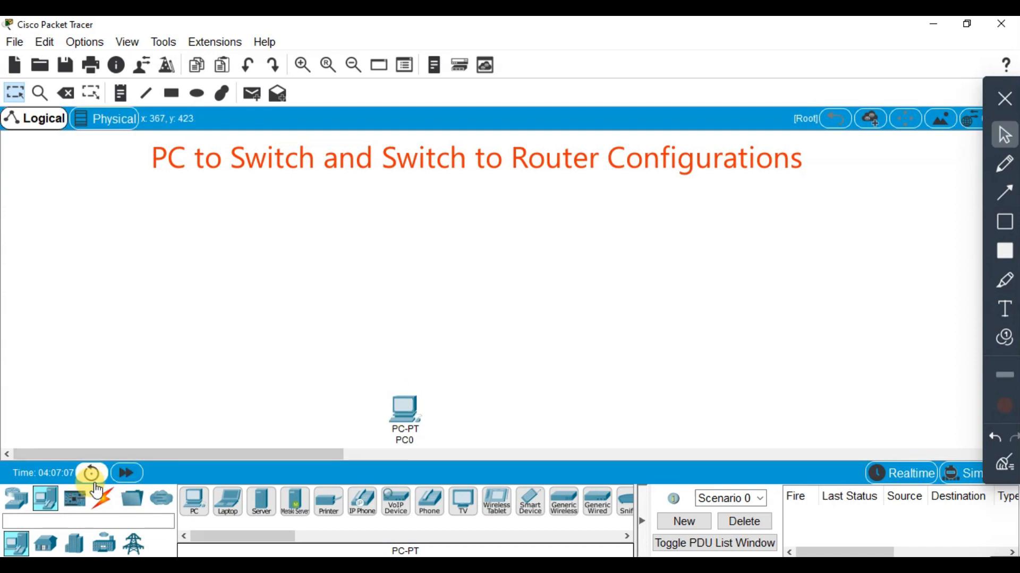
Add a 2950-24 switch to the workspace directly above the PC
{"action": "left_click", "coordinate": [19, 507]}
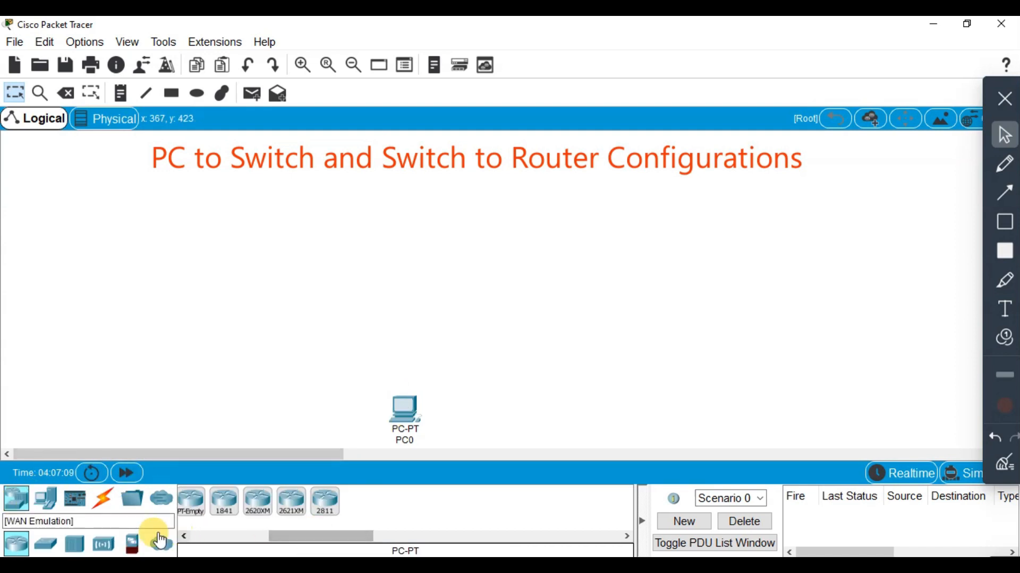
{"action": "left_click", "coordinate": [56, 550]}
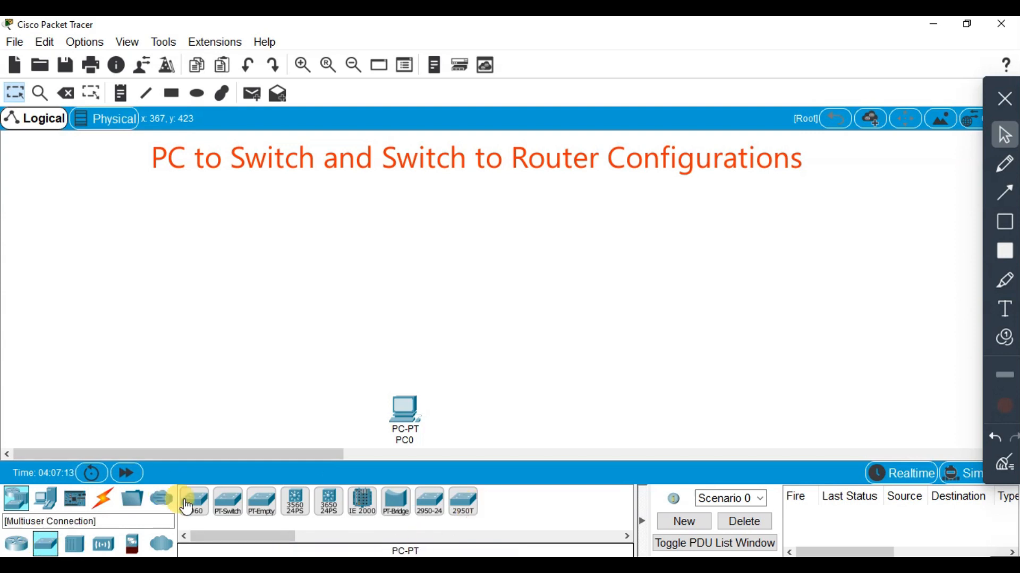
{"action": "left_click", "coordinate": [428, 513]}
{"action": "left_click", "coordinate": [407, 314]}
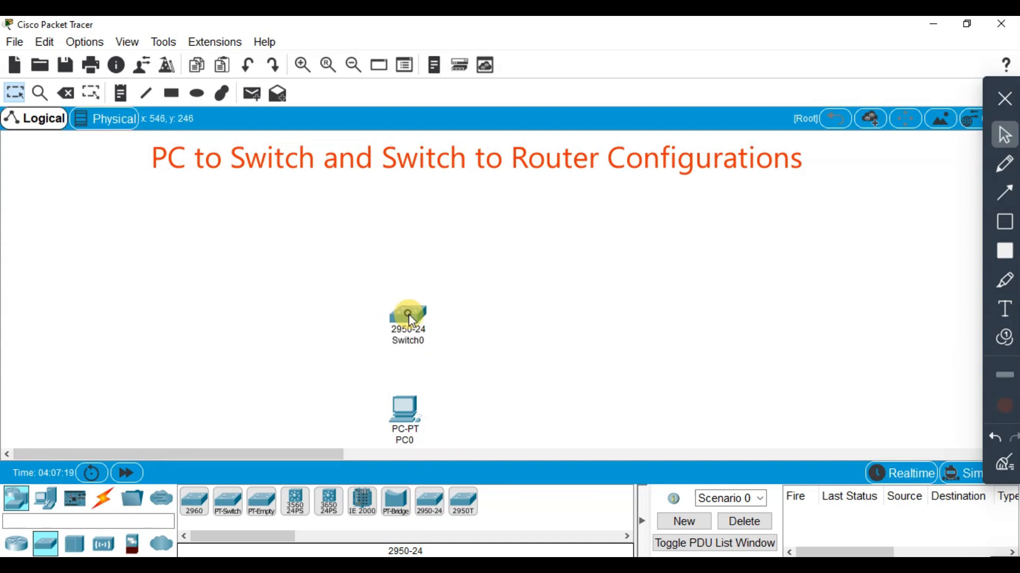
Add a 2811 router to the workspace directly above the switch
{"action": "left_click", "coordinate": [22, 550]}
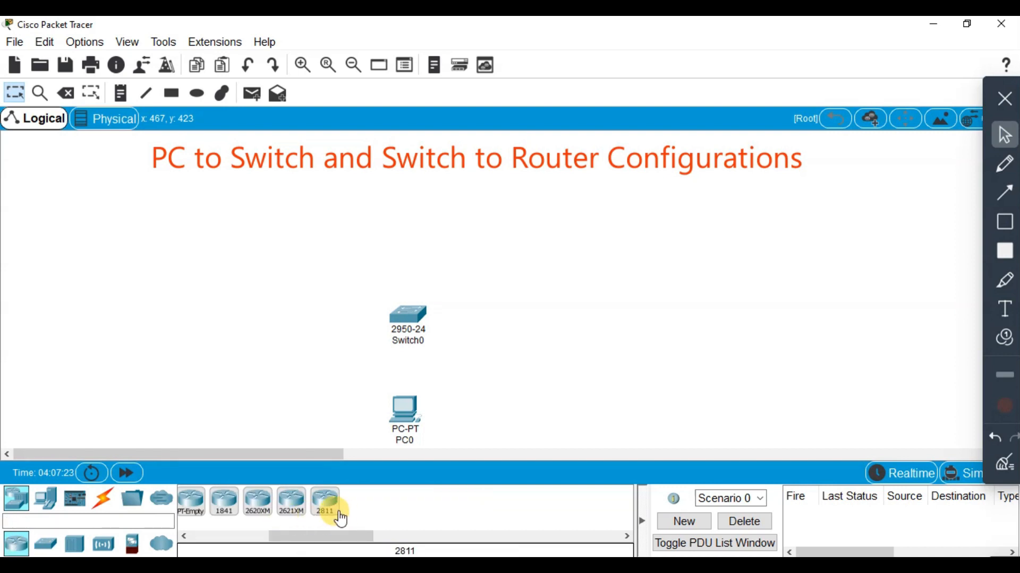
{"action": "left_click", "coordinate": [334, 510]}
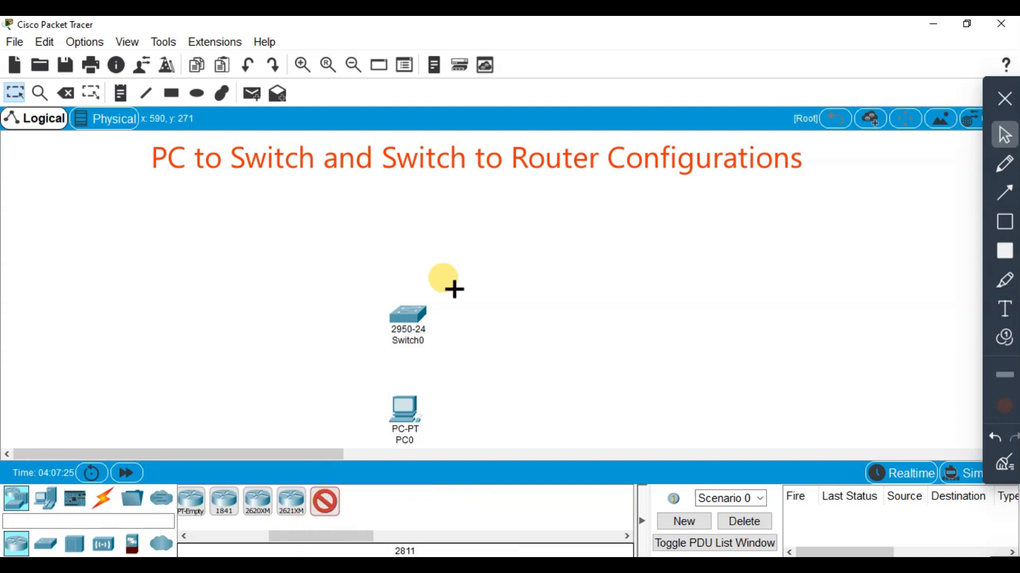
{"action": "left_click", "coordinate": [407, 216]}
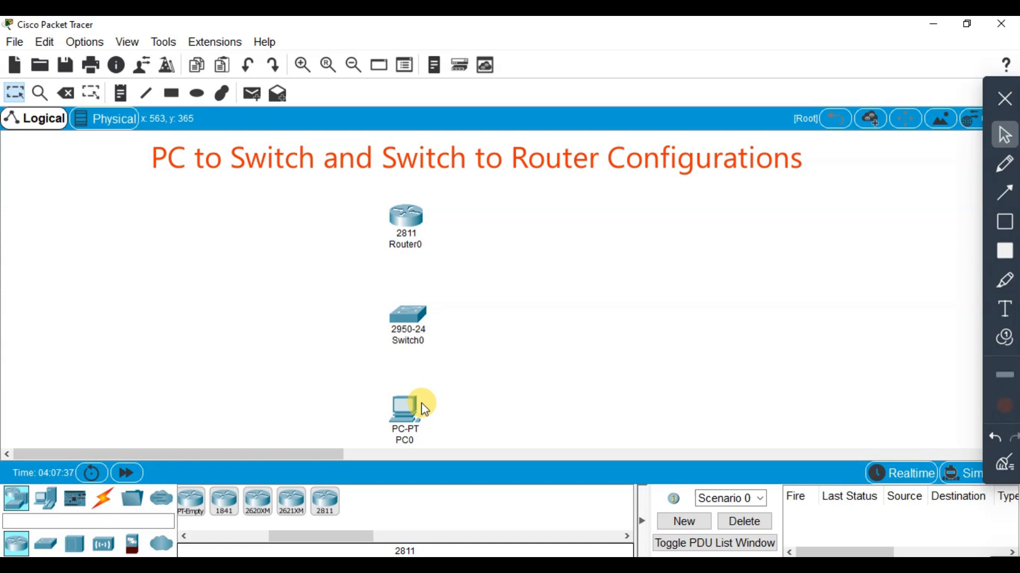
Connect the PC's FastEthernet0 port to the switch's FastEthernet0/1 port with a copper straight-through cable
{"action": "mouse_move", "coordinate": [407, 406]}
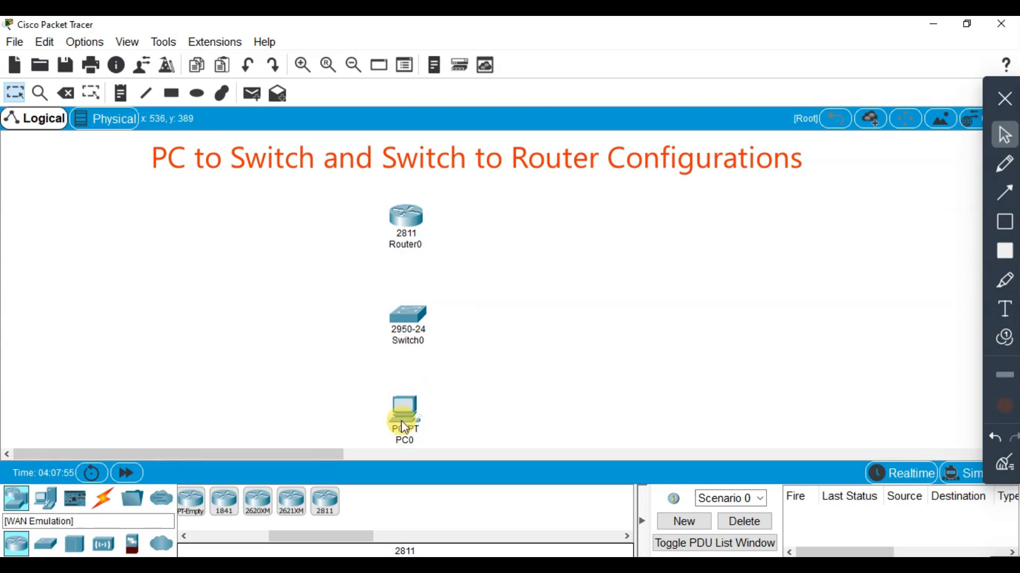
{"action": "mouse_move", "coordinate": [405, 428]}
{"action": "left_click", "coordinate": [108, 494]}
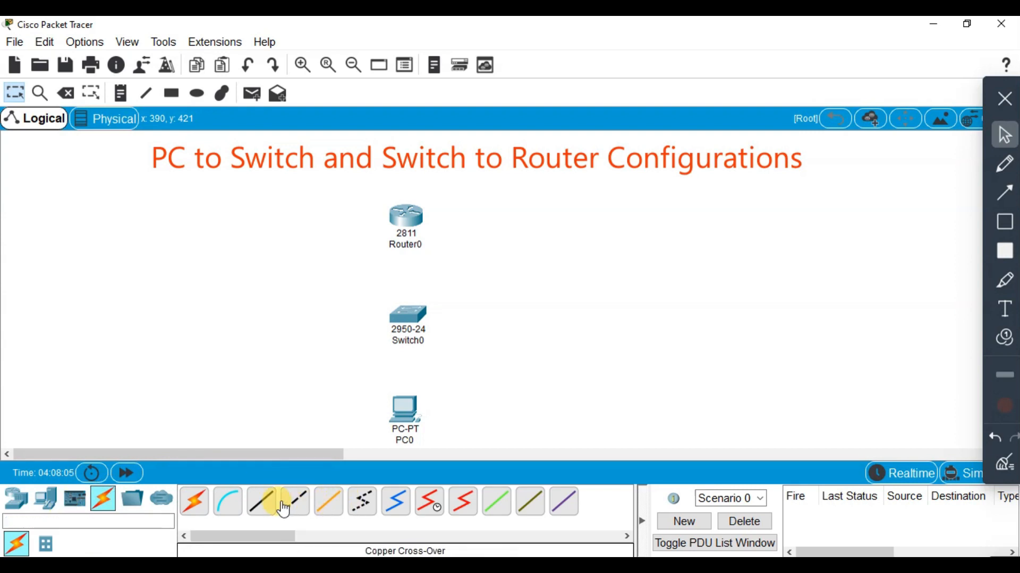
{"action": "left_click", "coordinate": [274, 511]}
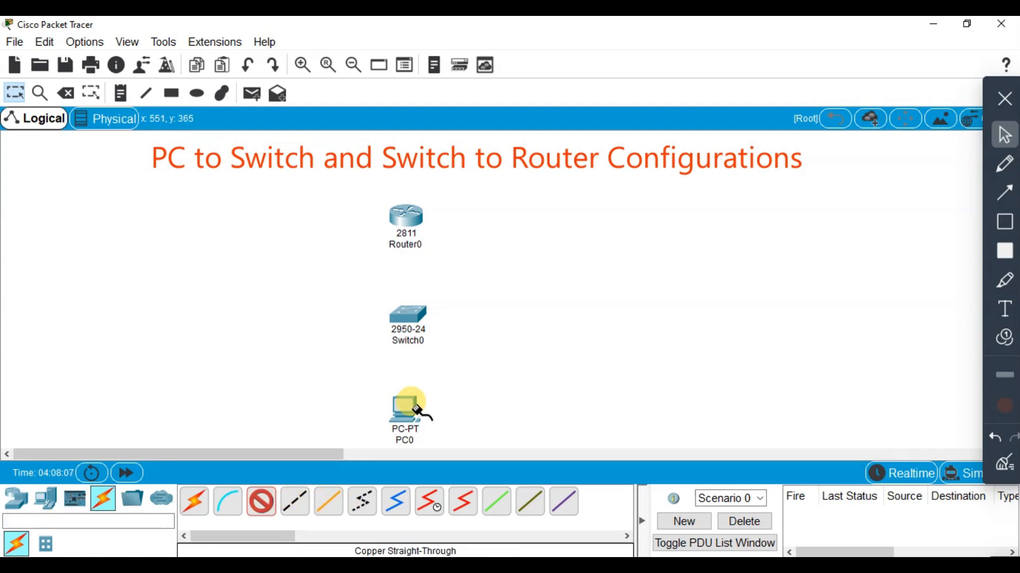
{"action": "left_click", "coordinate": [401, 397]}
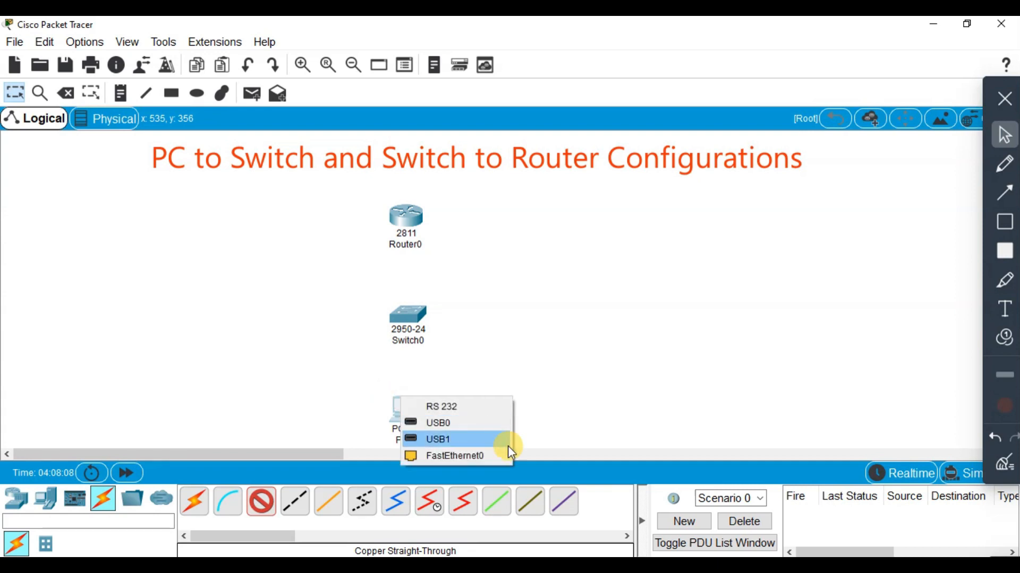
{"action": "left_click", "coordinate": [478, 453]}
{"action": "left_click", "coordinate": [406, 317]}
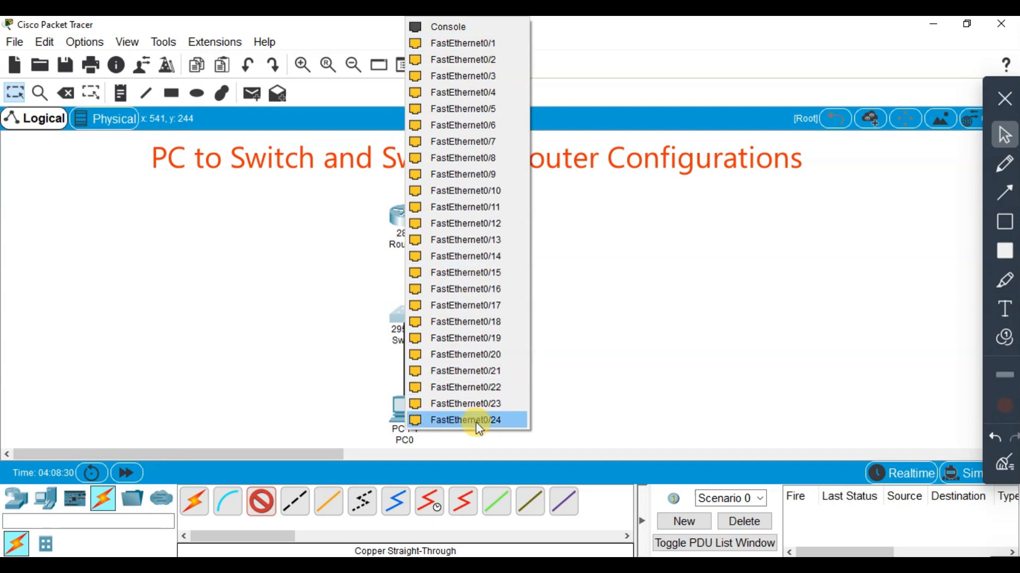
{"action": "left_click", "coordinate": [481, 43]}
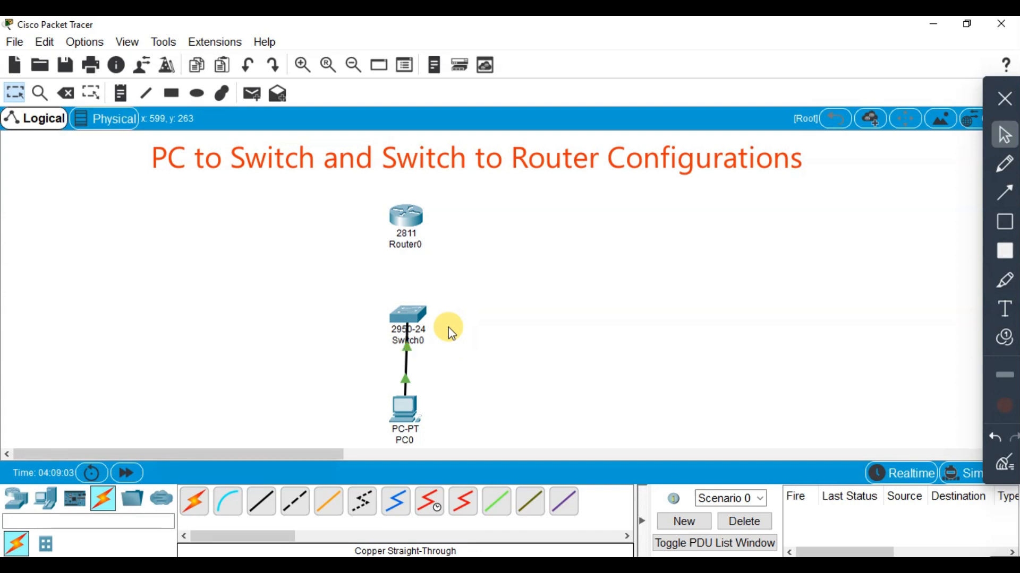
Try to send a simple PDU from the PC to the switch
{"action": "left_click", "coordinate": [254, 97]}
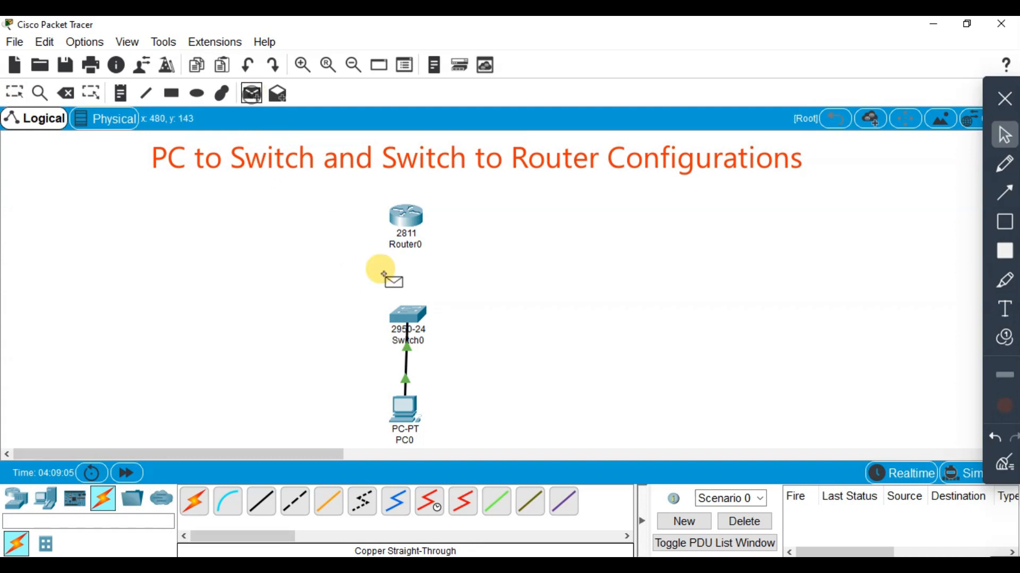
{"action": "left_click", "coordinate": [405, 407]}
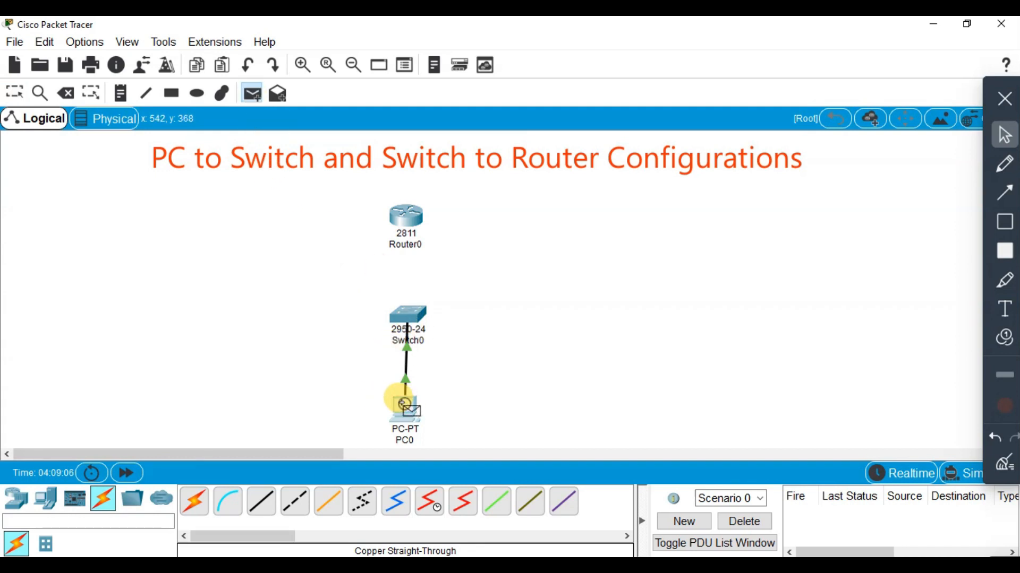
{"action": "left_click", "coordinate": [399, 312]}
{"action": "left_click", "coordinate": [564, 314]}
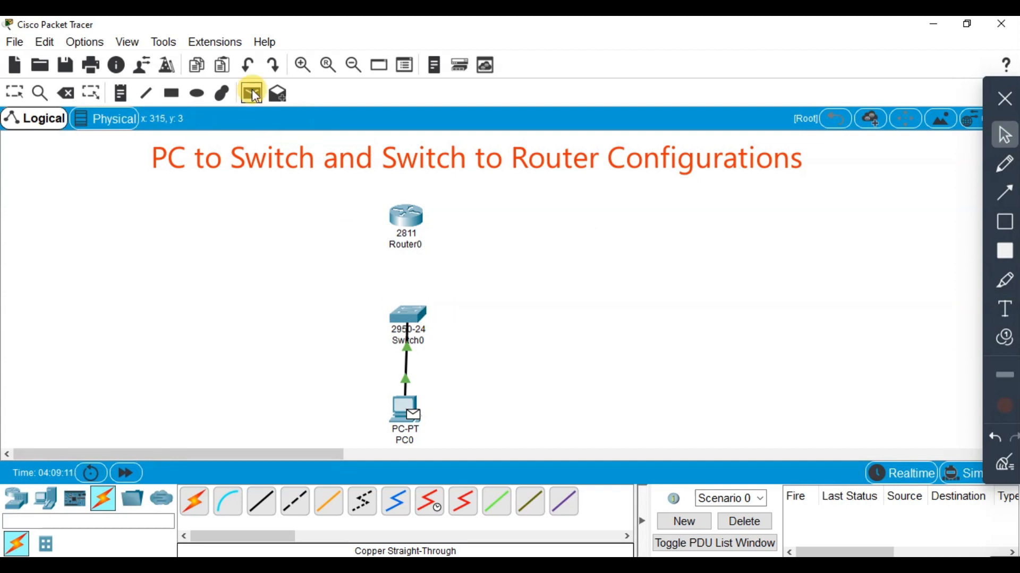
{"action": "left_click", "coordinate": [256, 95]}
{"action": "left_click", "coordinate": [23, 94]}
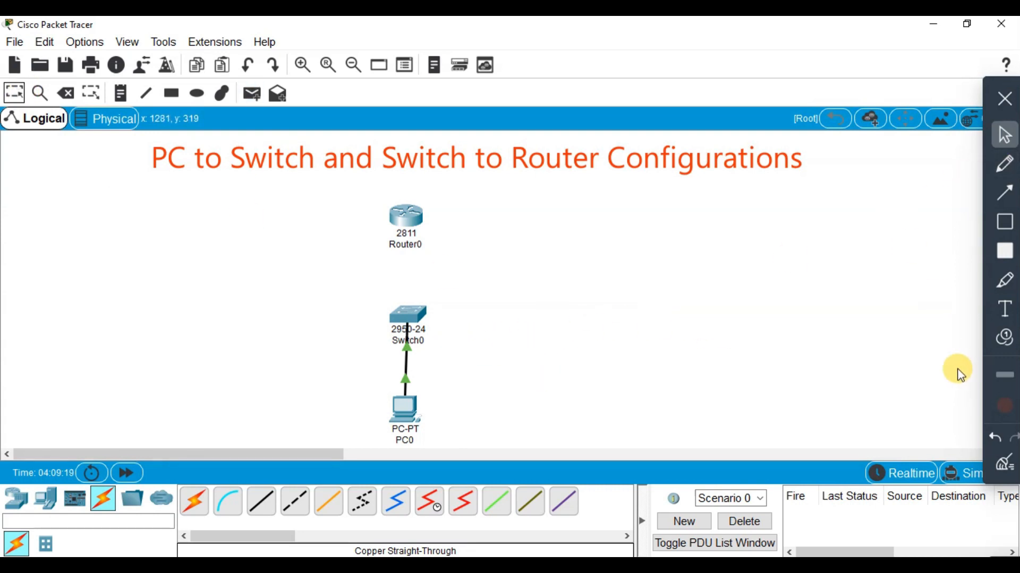
Connect the switch's FastEthernet0/2 port to the router's FastEthernet0/0 port with a copper straight-through cable
{"action": "left_click", "coordinate": [1004, 99]}
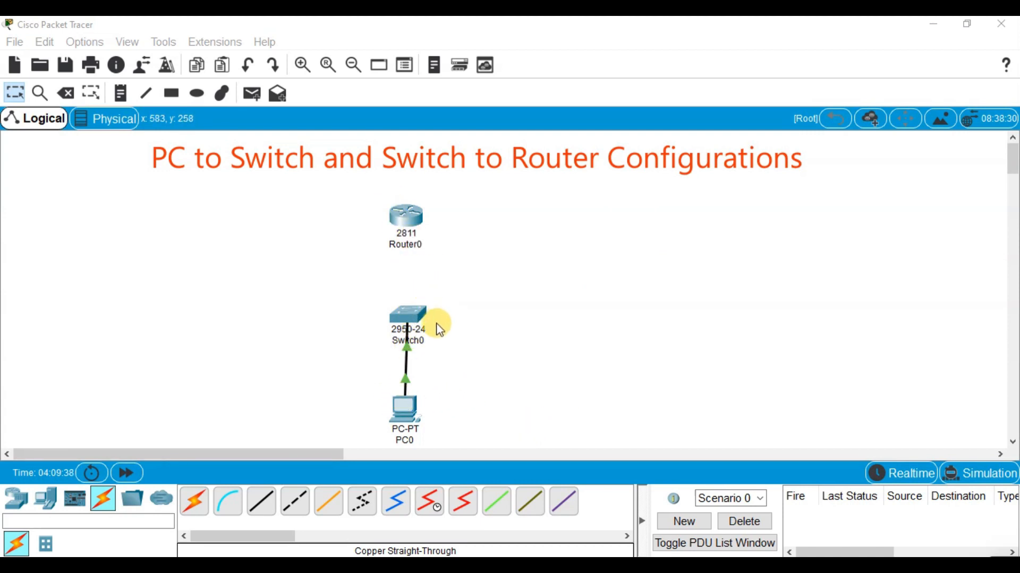
{"action": "left_click", "coordinate": [265, 504]}
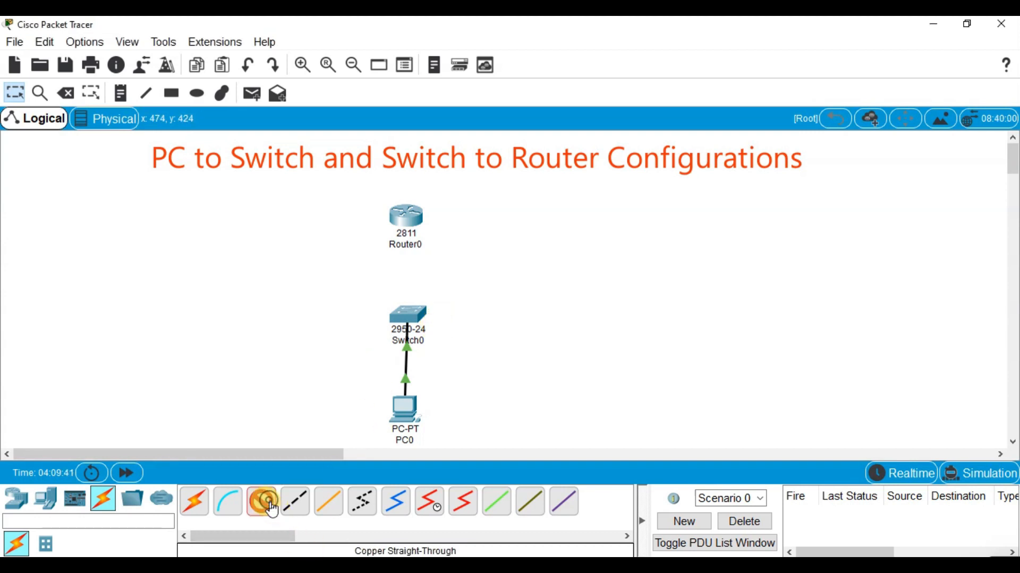
{"action": "left_click", "coordinate": [412, 312]}
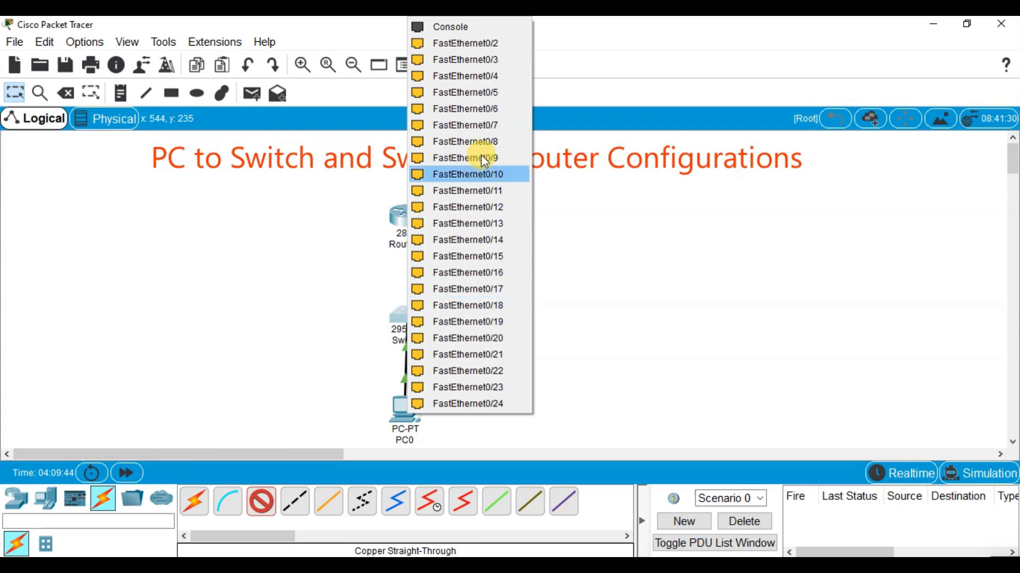
{"action": "left_click", "coordinate": [492, 44]}
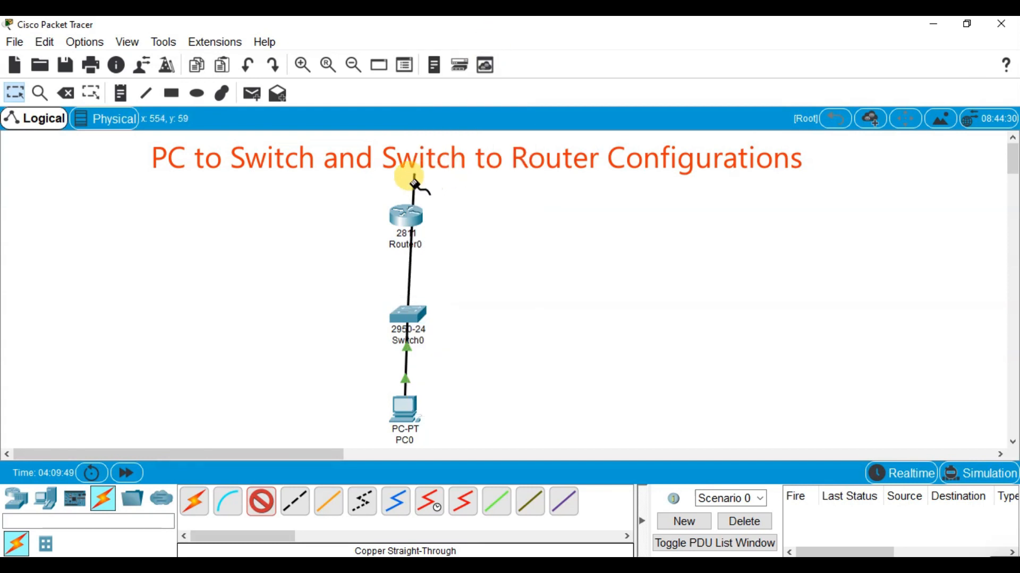
{"action": "left_click", "coordinate": [406, 218]}
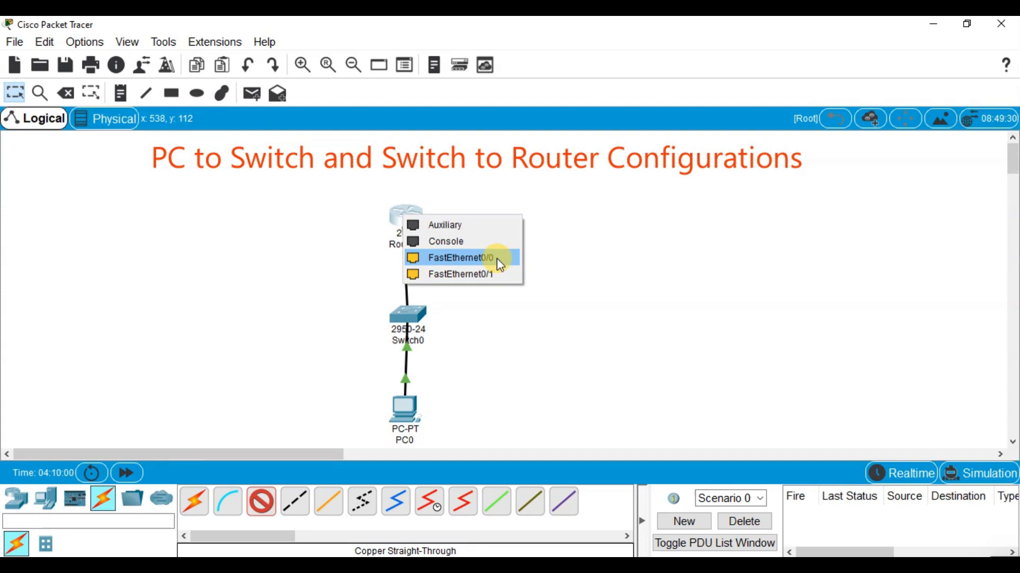
{"action": "left_click", "coordinate": [498, 259]}
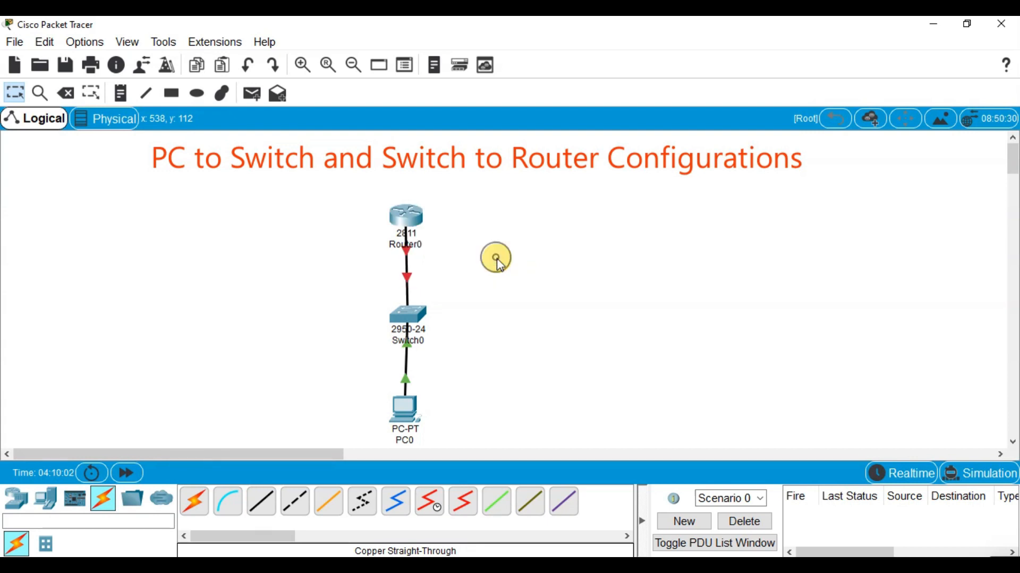
Move the router slightly upward, keeping it in line above the switch
{"action": "left_click_drag", "start_coordinate": [405, 208], "coordinate": [405, 205]}
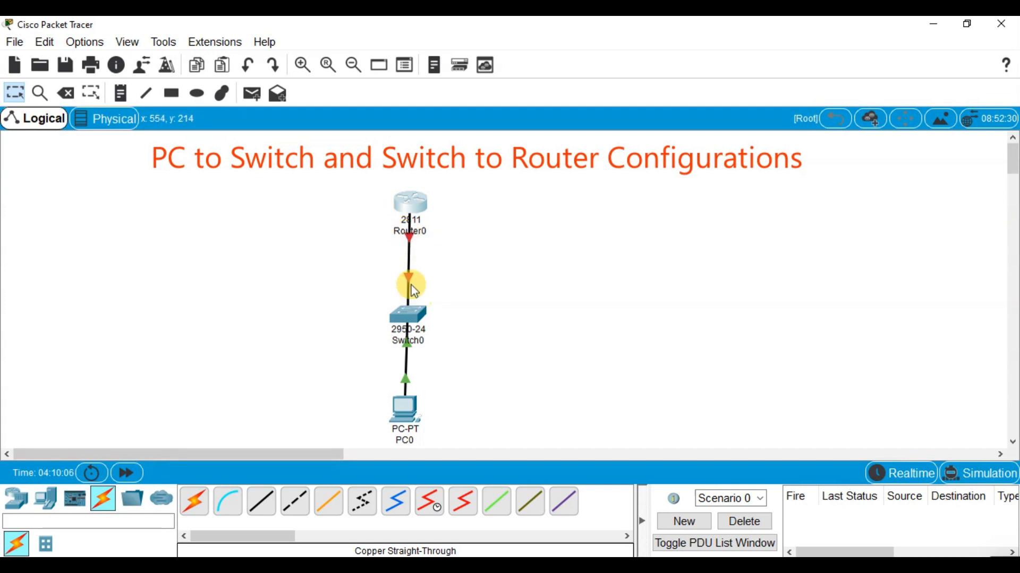
{"action": "left_click_drag", "start_coordinate": [409, 204], "coordinate": [407, 206]}
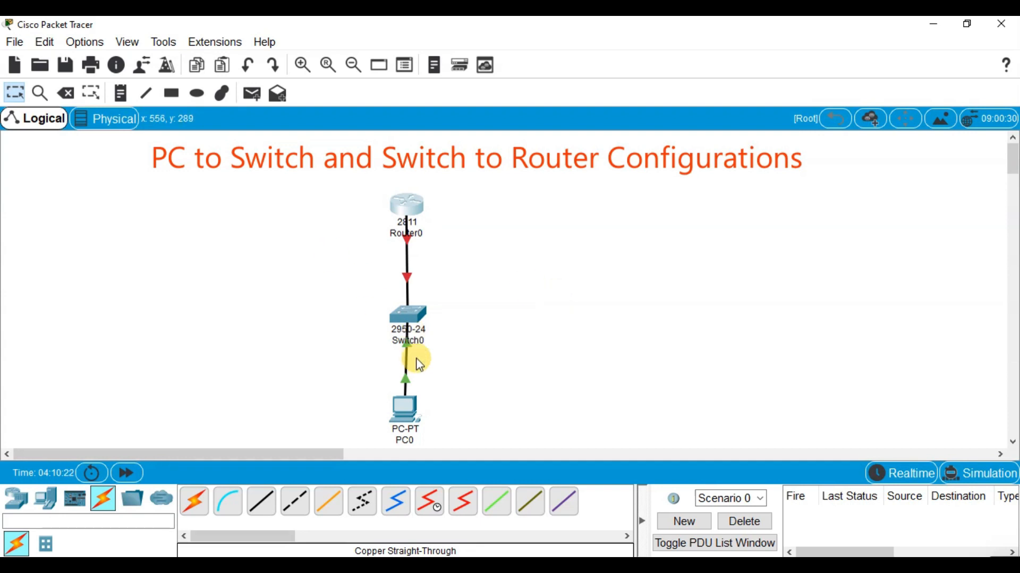
{"action": "mouse_move", "coordinate": [409, 365]}
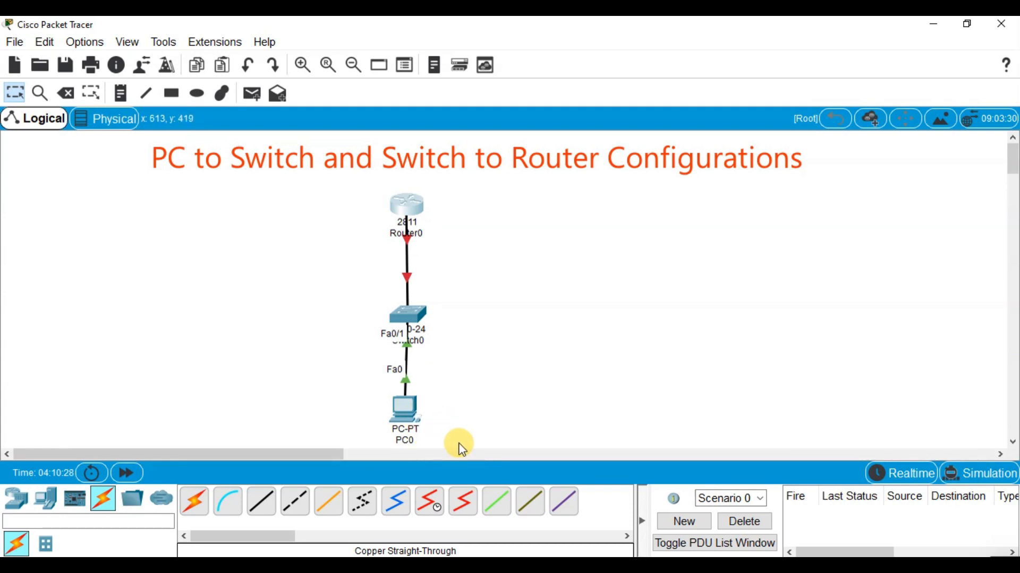
Open the PC's device window, minimize it, and clear the title annotation drawn over the screen
{"action": "left_click", "coordinate": [401, 419]}
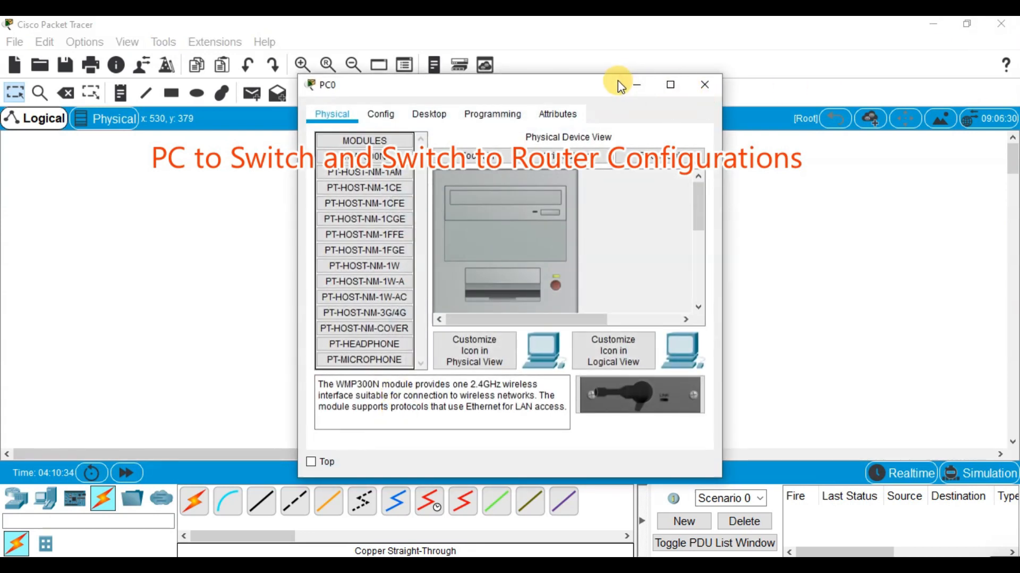
{"action": "left_click", "coordinate": [646, 86]}
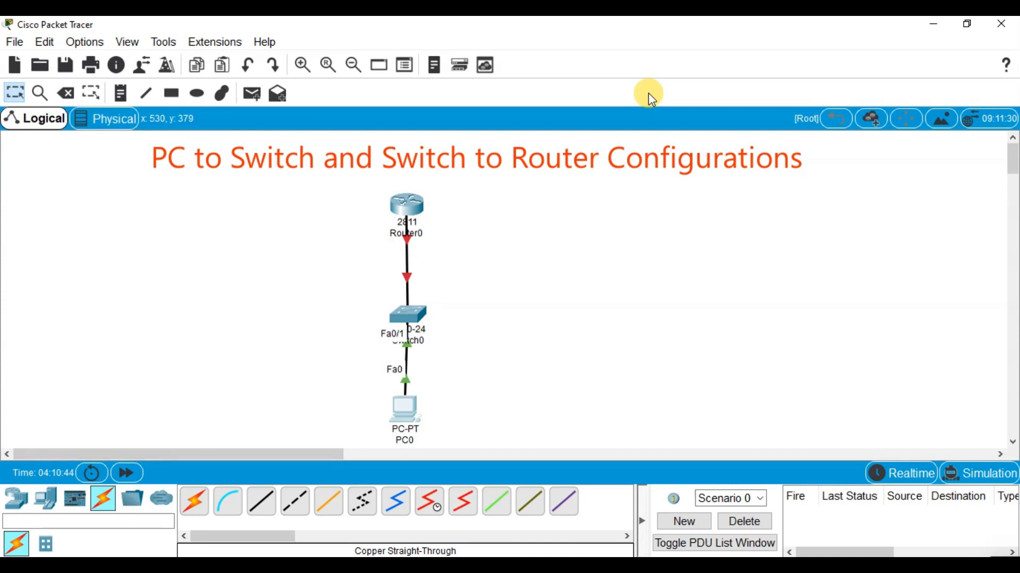
{"action": "key", "text": "ctrl+alt+d"}
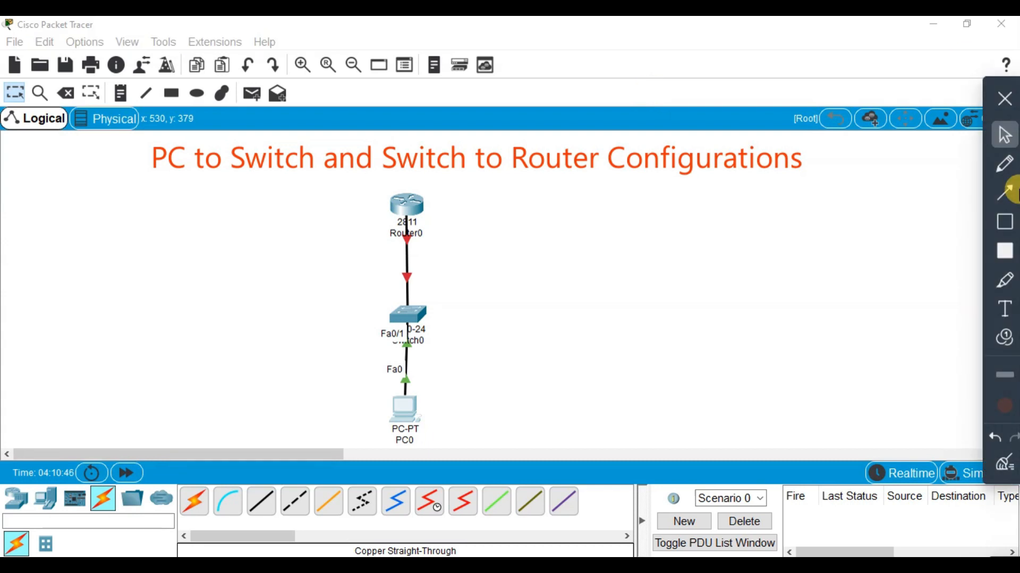
{"action": "left_click", "coordinate": [1006, 463]}
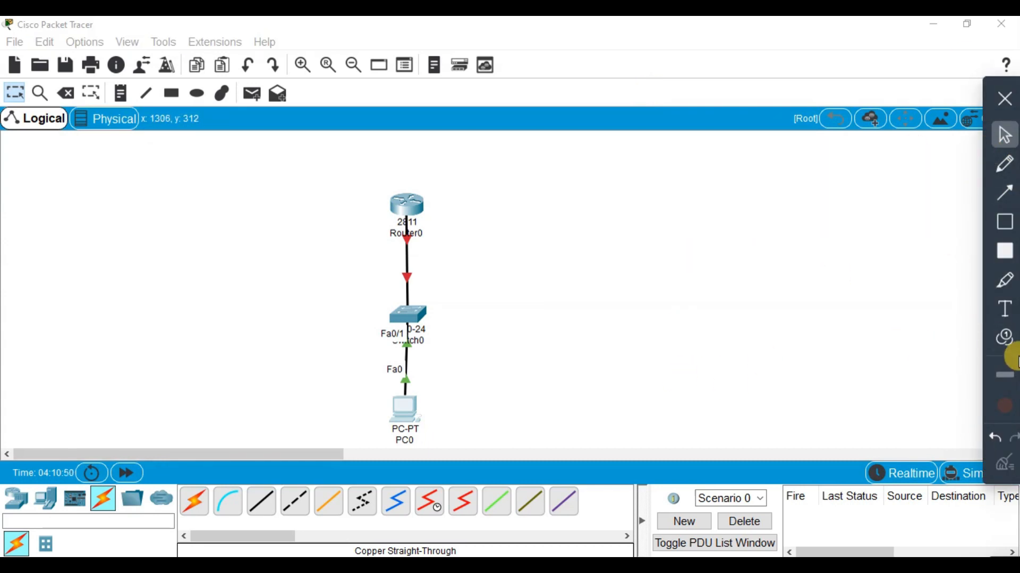
{"action": "left_click", "coordinate": [1005, 338]}
{"action": "left_click", "coordinate": [457, 413]}
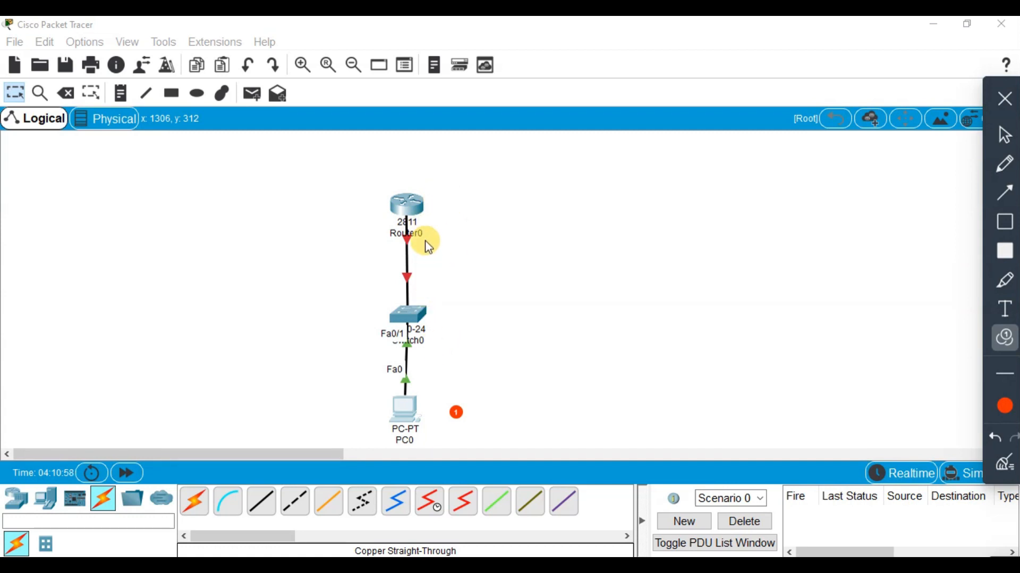
{"action": "left_click", "coordinate": [452, 208]}
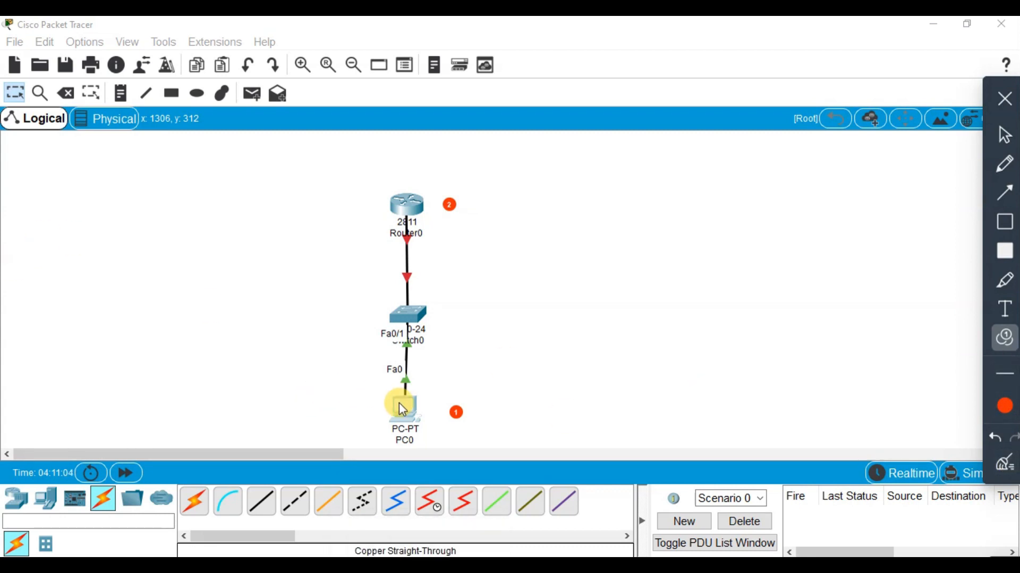
{"action": "left_click", "coordinate": [1009, 463]}
{"action": "left_click", "coordinate": [405, 420]}
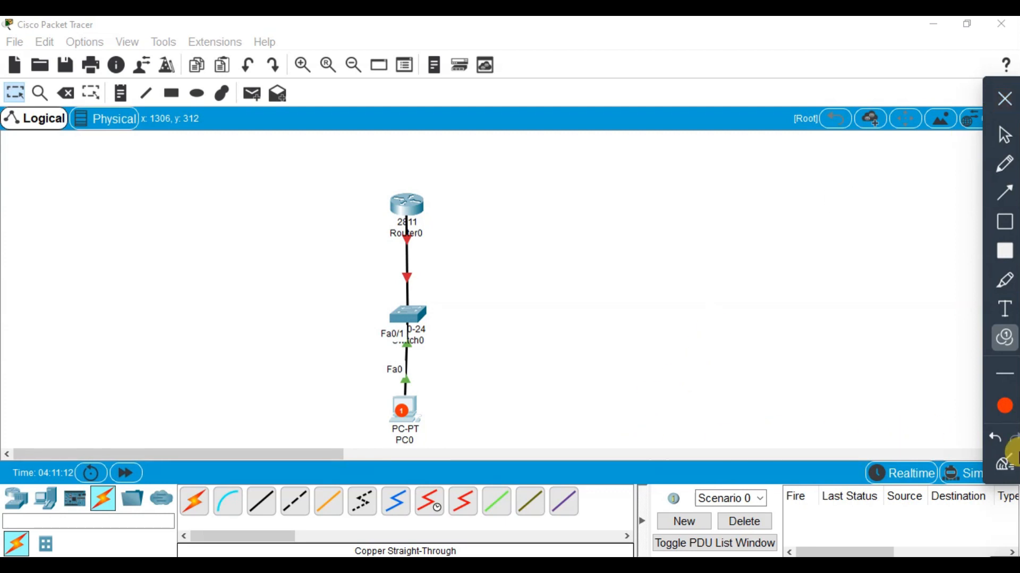
{"action": "left_click", "coordinate": [988, 439]}
{"action": "left_click", "coordinate": [995, 134]}
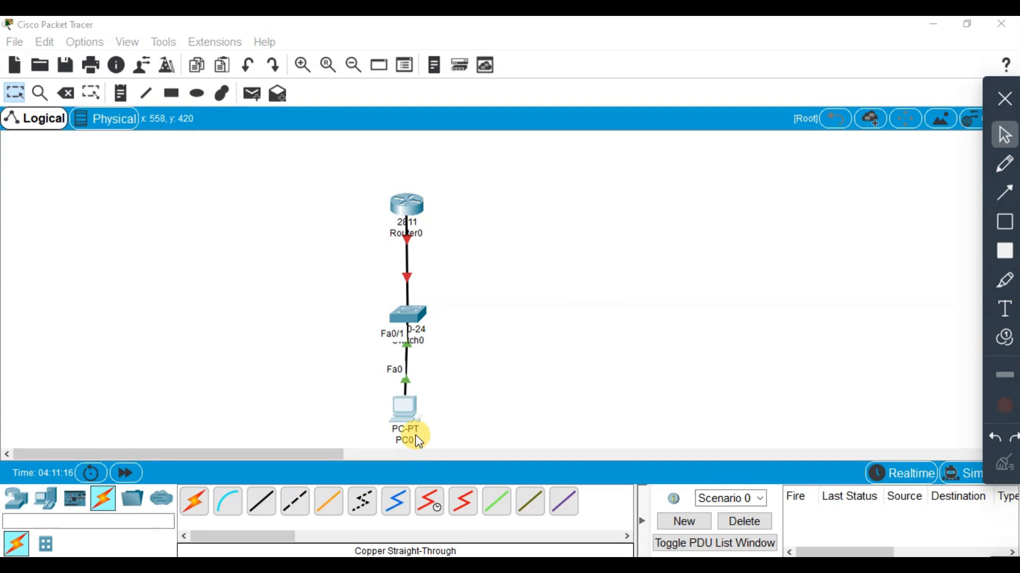
Open PC0's IP configuration in a maximized device window and select static IPv4 addressing
{"action": "left_click", "coordinate": [404, 398]}
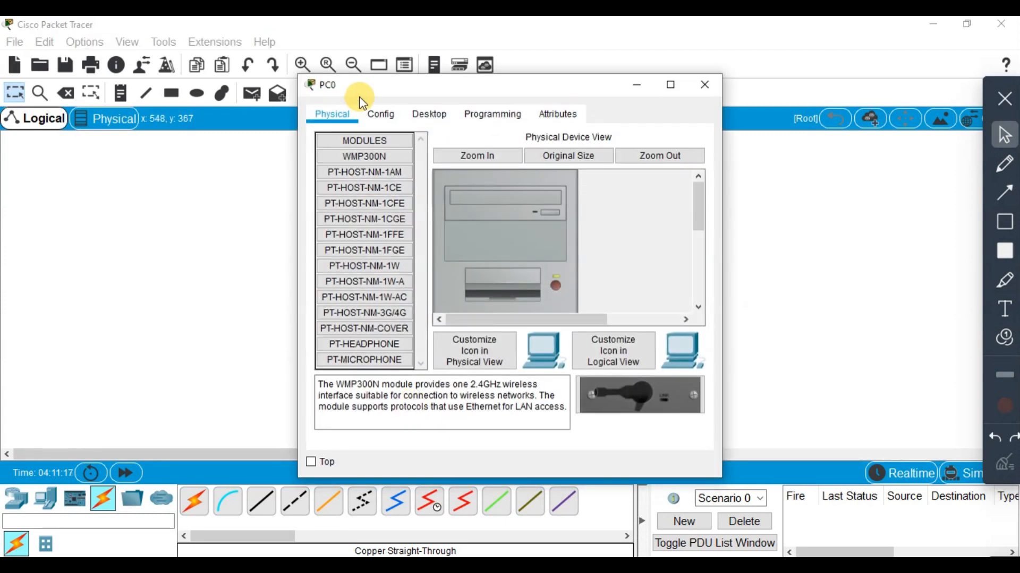
{"action": "left_click", "coordinate": [667, 85]}
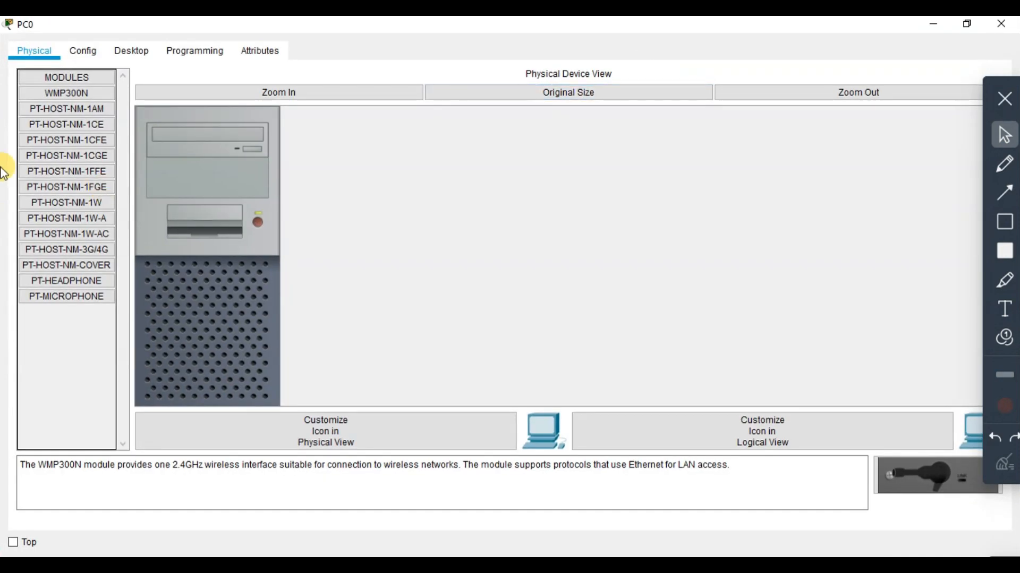
{"action": "left_click", "coordinate": [85, 53]}
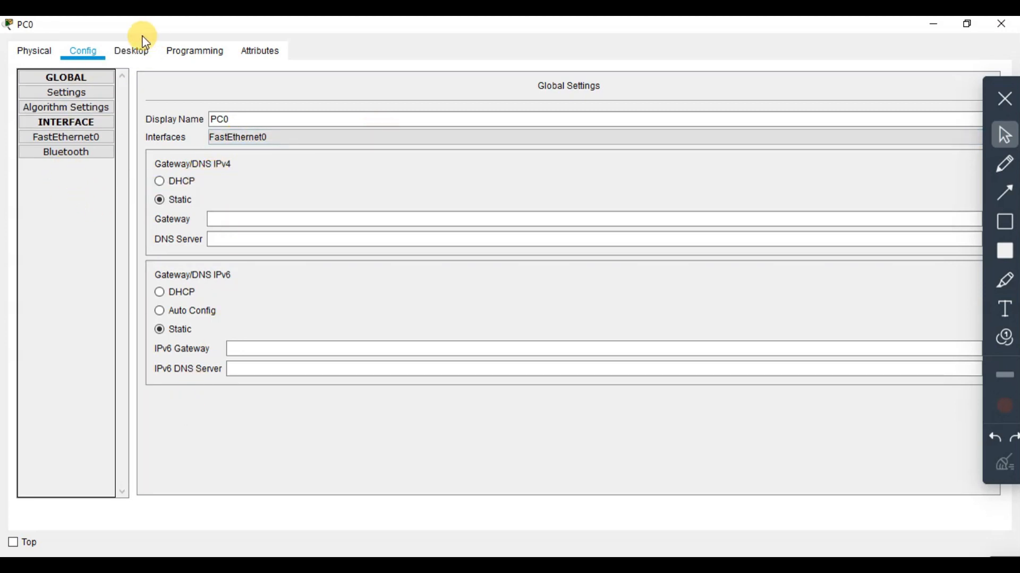
{"action": "left_click", "coordinate": [122, 53]}
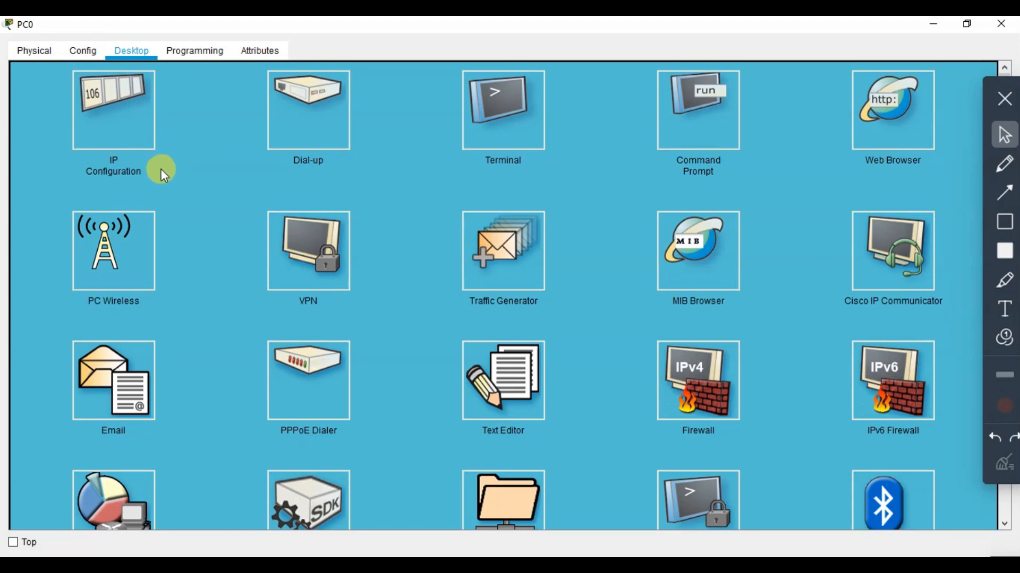
{"action": "left_click", "coordinate": [94, 127]}
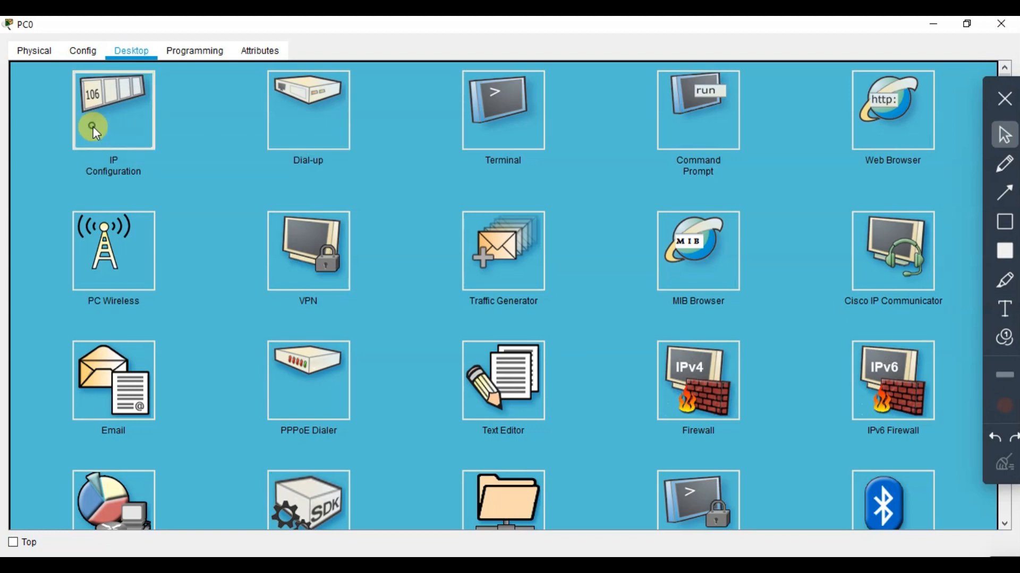
{"action": "left_click", "coordinate": [370, 137]}
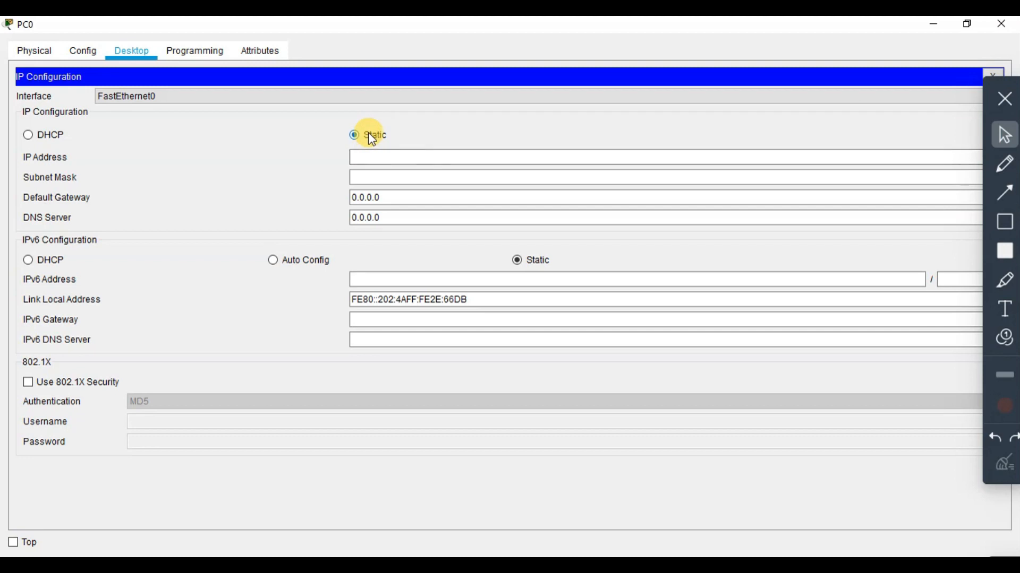
{"action": "left_click", "coordinate": [372, 159]}
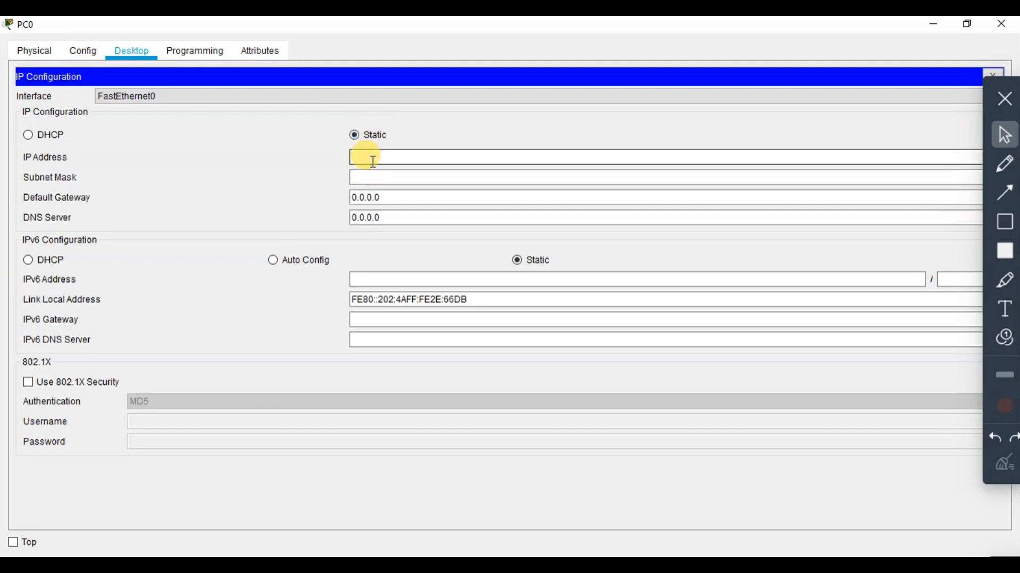
{"action": "type", "text": "192"}
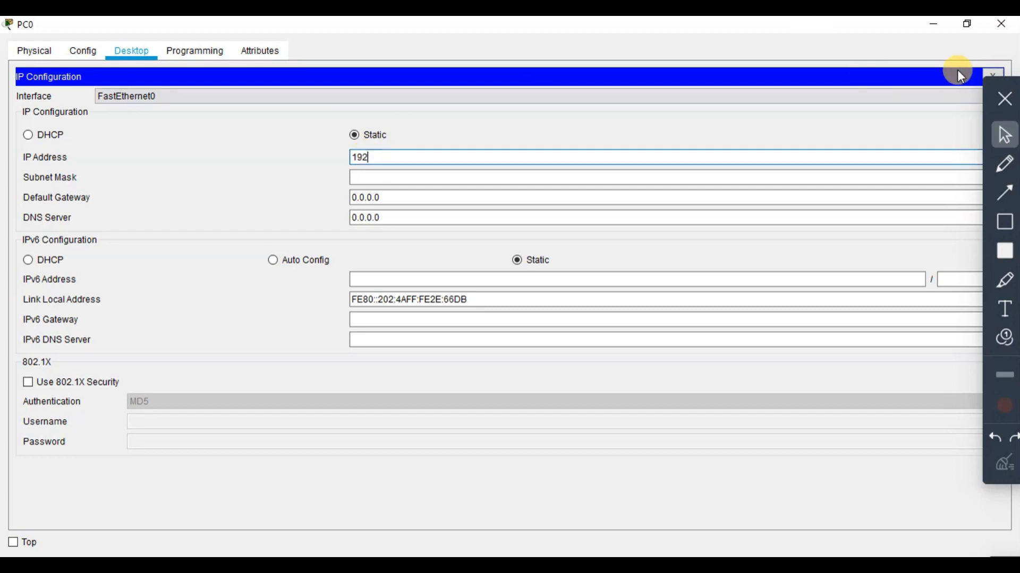
{"action": "left_click", "coordinate": [1003, 100]}
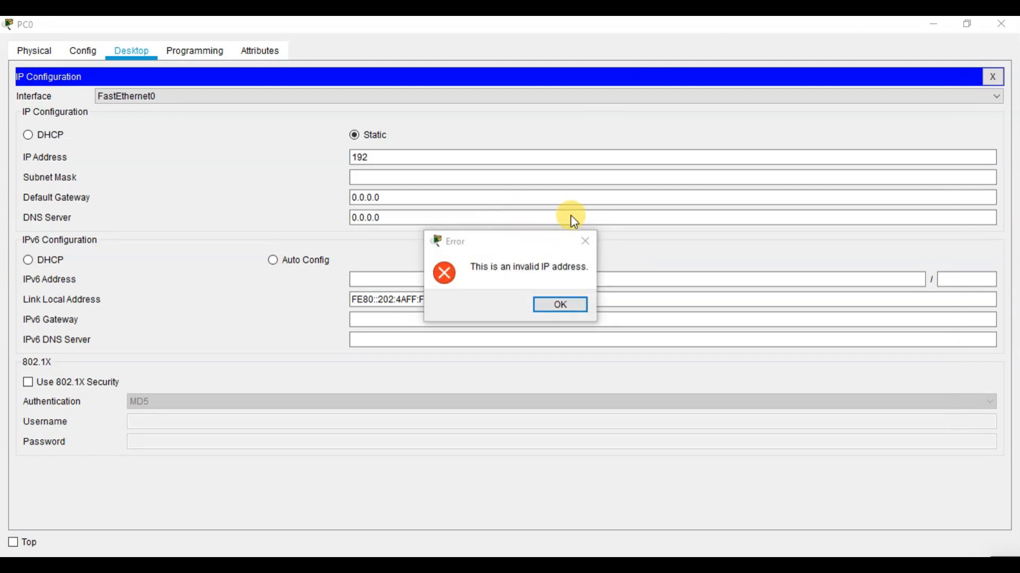
{"action": "left_click", "coordinate": [585, 240]}
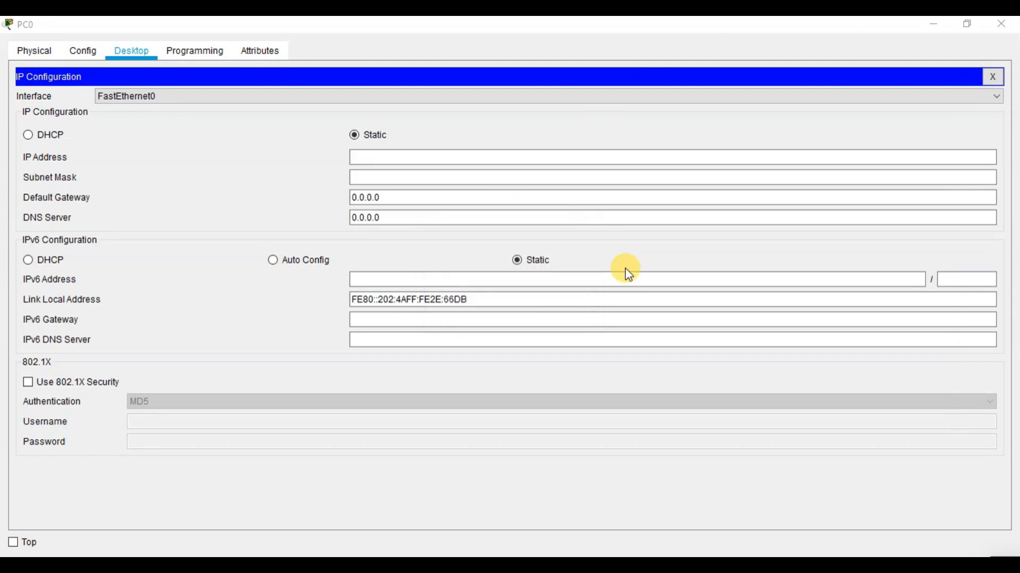
Set PC0's IP address to 192.168.1.1 and fill in the subnet mask 255.255.255.0
{"action": "left_click", "coordinate": [392, 155]}
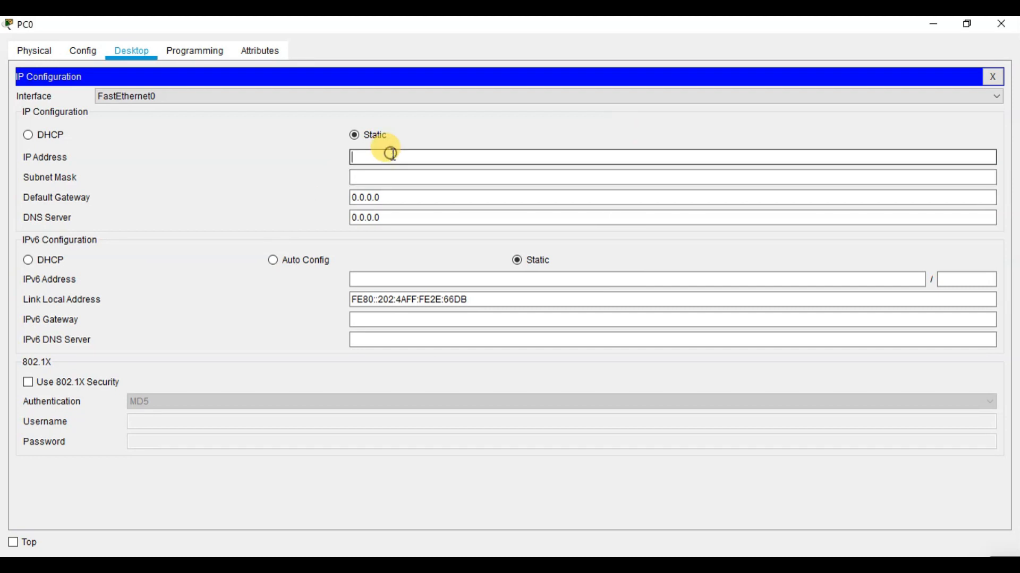
{"action": "type", "text": "192.168.1.1"}
{"action": "left_click", "coordinate": [408, 177]}
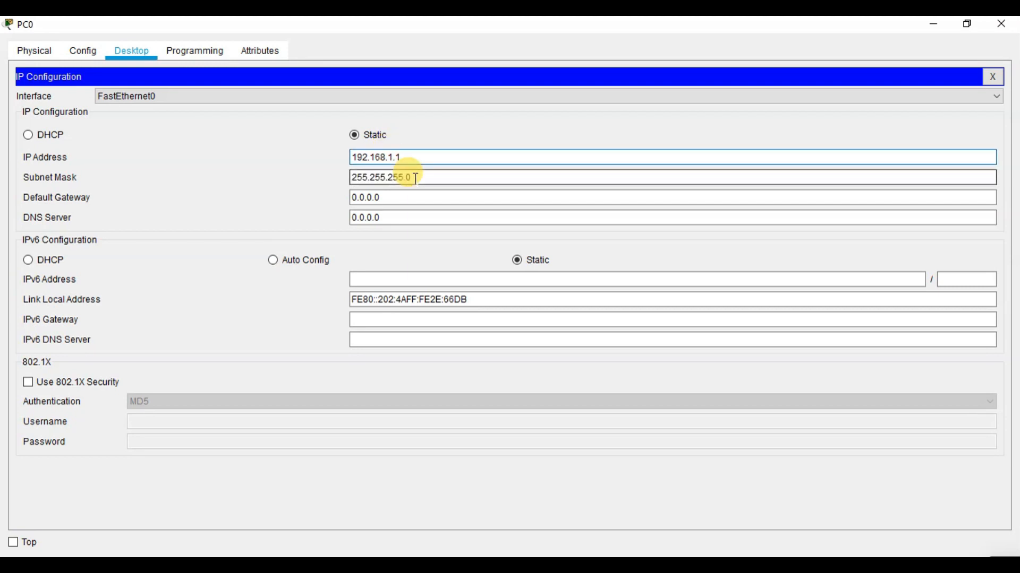
Set PC0's default gateway to 192.168.1.100
{"action": "double_click", "coordinate": [399, 198]}
{"action": "key", "text": "BackSpace"}
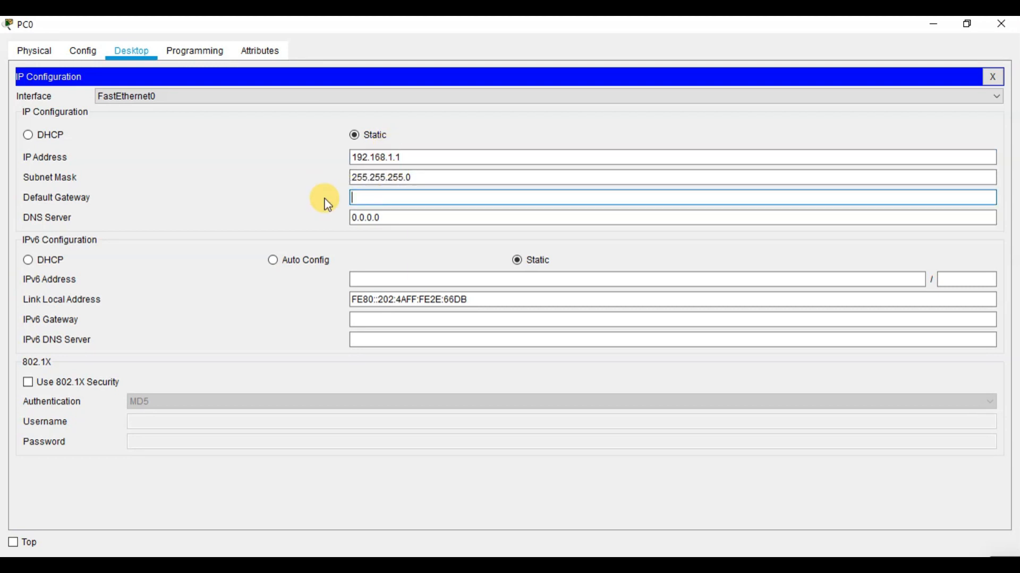
{"action": "type", "text": "192.168.1.100"}
Compare PC0's default gateway with its IP address, checking the network portion of each
{"action": "left_click", "coordinate": [390, 119]}
{"action": "left_click", "coordinate": [415, 201]}
{"action": "left_click_drag", "start_coordinate": [415, 201], "coordinate": [346, 196]}
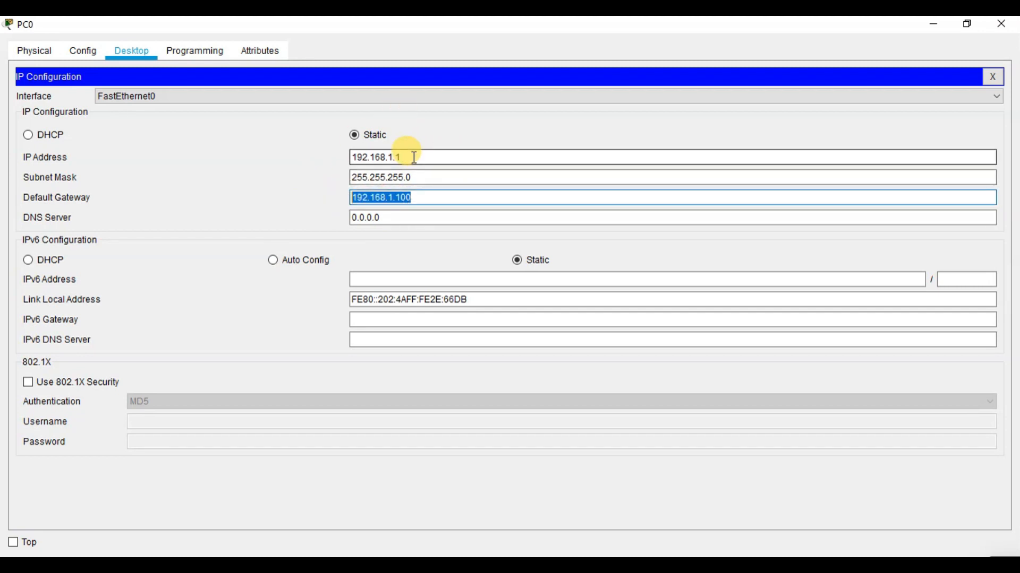
{"action": "left_click_drag", "start_coordinate": [405, 155], "coordinate": [335, 155]}
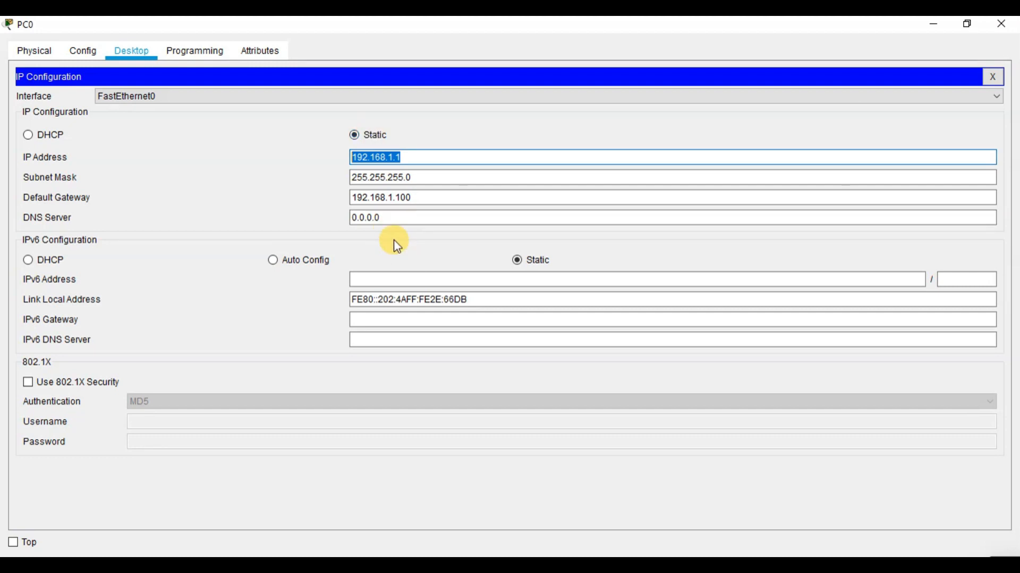
{"action": "left_click", "coordinate": [405, 161]}
{"action": "left_click_drag", "start_coordinate": [405, 161], "coordinate": [388, 159]}
Try 2 as the third octet of PC0's default gateway, and restore it to 1
{"action": "left_click", "coordinate": [391, 200]}
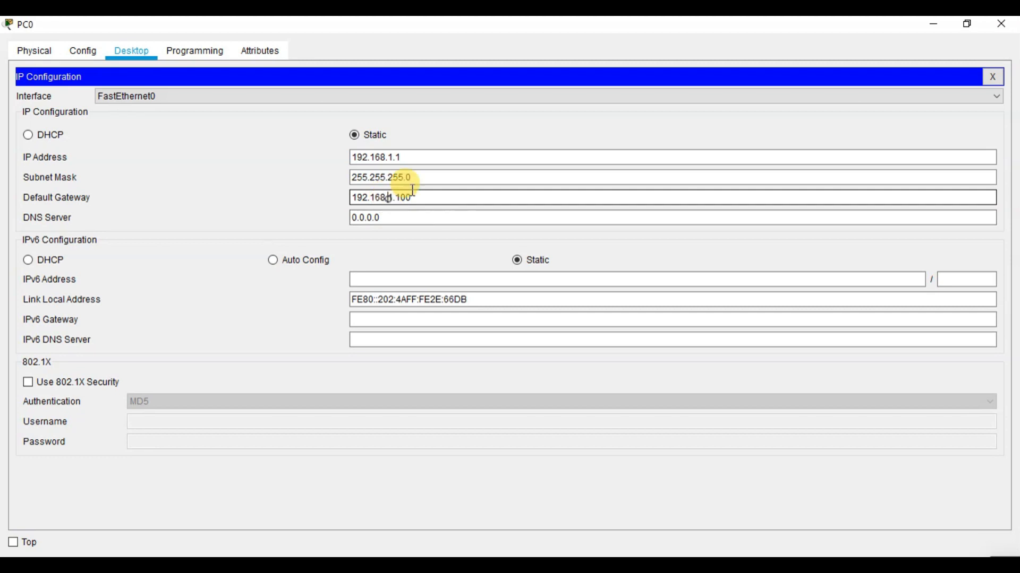
{"action": "key", "text": "BackSpace"}
{"action": "type", "text": "2"}
{"action": "key", "text": "BackSpace"}
{"action": "type", "text": "1"}
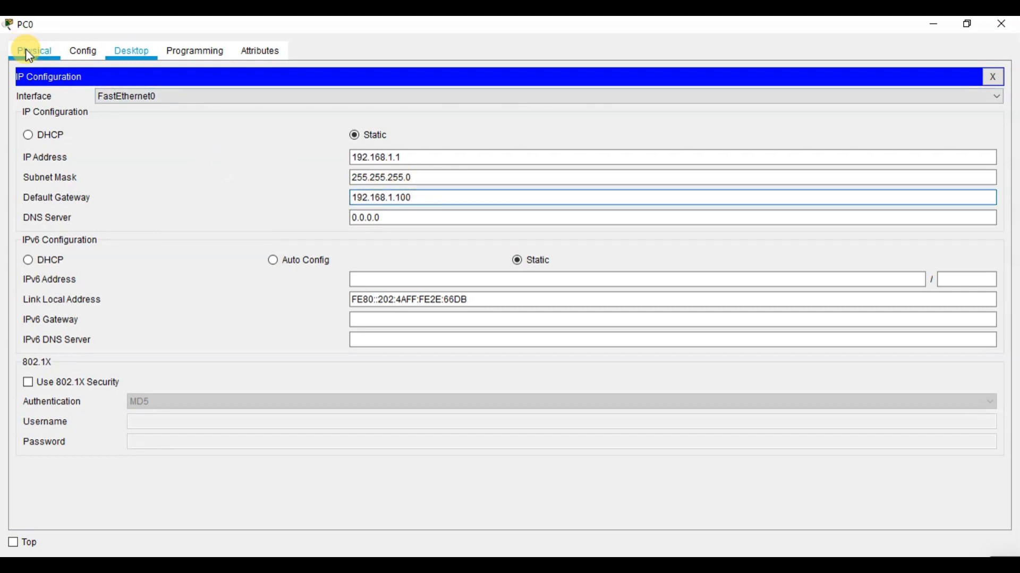
Close PC0's IP configuration and minimize its device window
{"action": "left_click", "coordinate": [990, 77]}
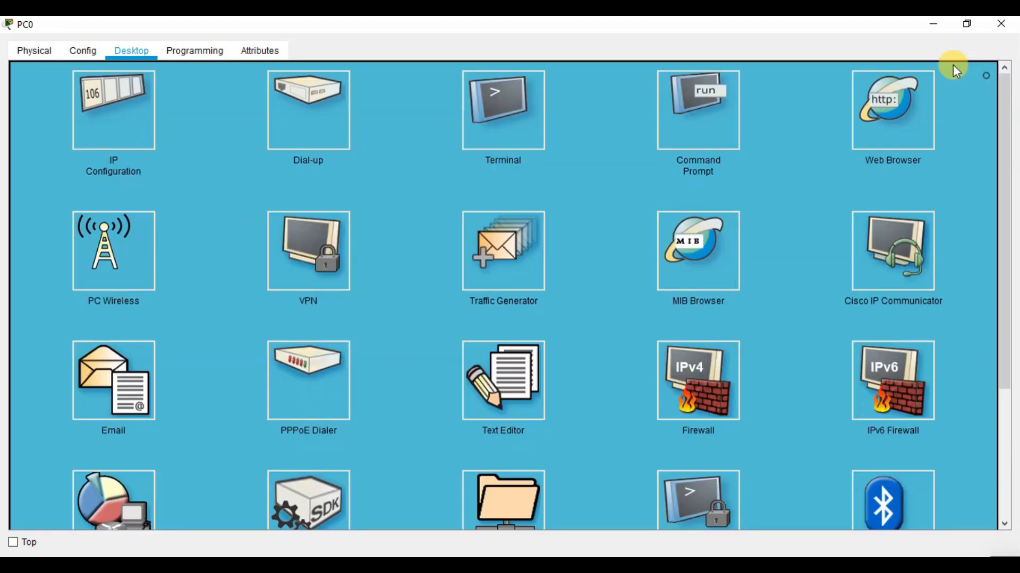
{"action": "left_click", "coordinate": [933, 25]}
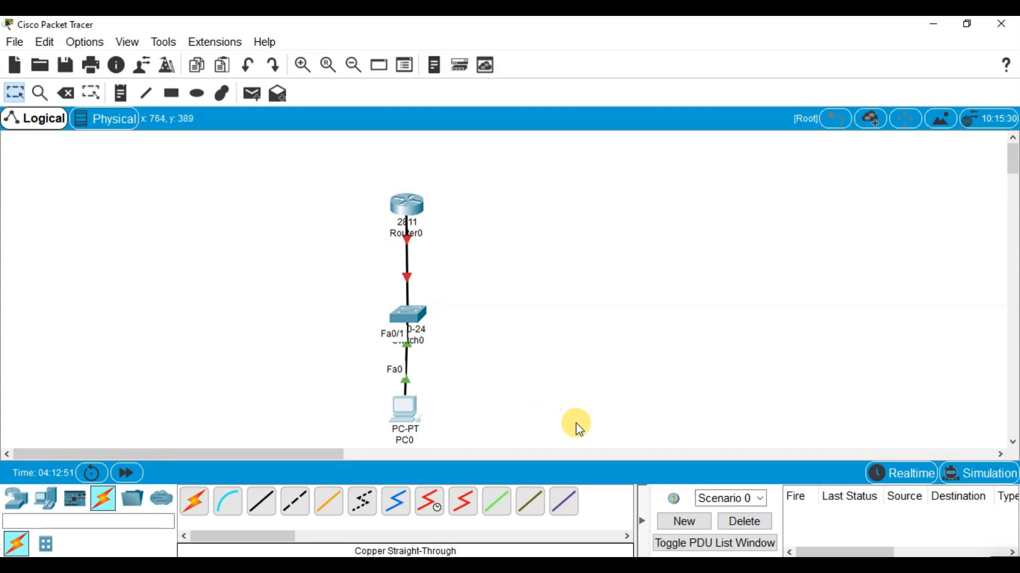
Move PC0 to the lower left of the switch and place a second PC at the switch's lower right
{"action": "left_click_drag", "start_coordinate": [401, 407], "coordinate": [337, 396]}
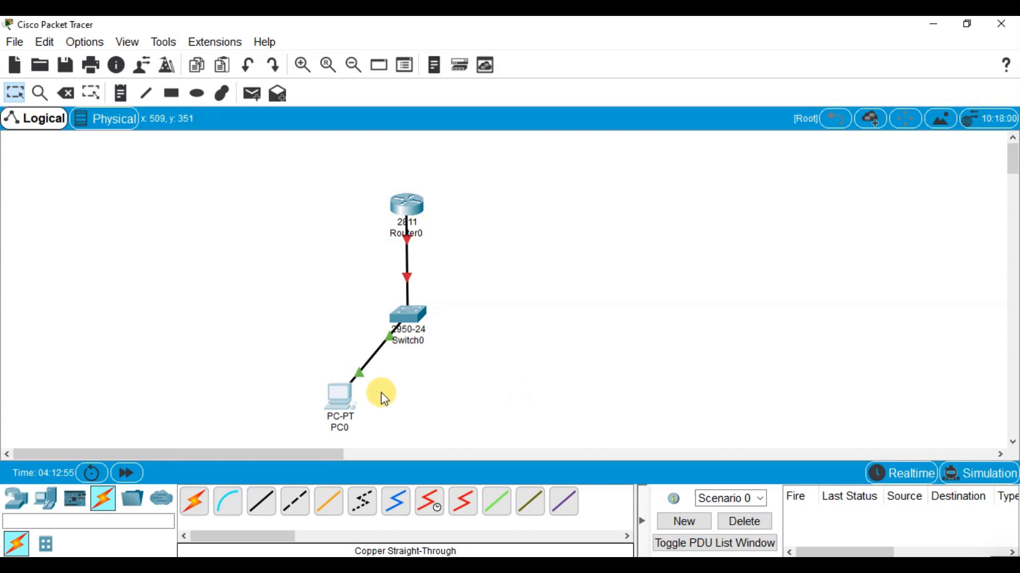
{"action": "left_click", "coordinate": [17, 507]}
{"action": "left_click", "coordinate": [47, 498]}
{"action": "left_click", "coordinate": [194, 502]}
{"action": "left_click", "coordinate": [471, 415]}
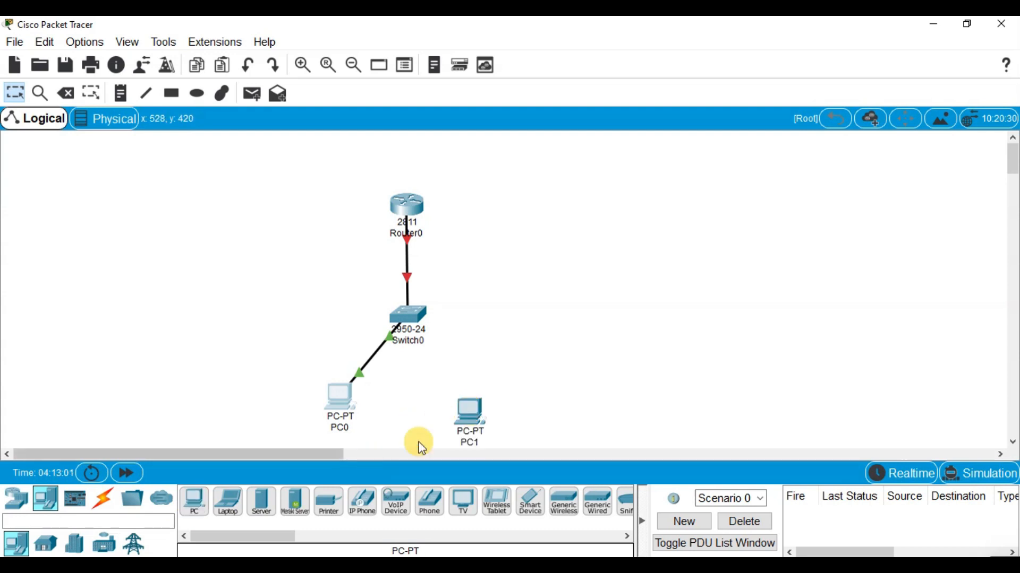
{"action": "left_click_drag", "start_coordinate": [476, 410], "coordinate": [474, 409]}
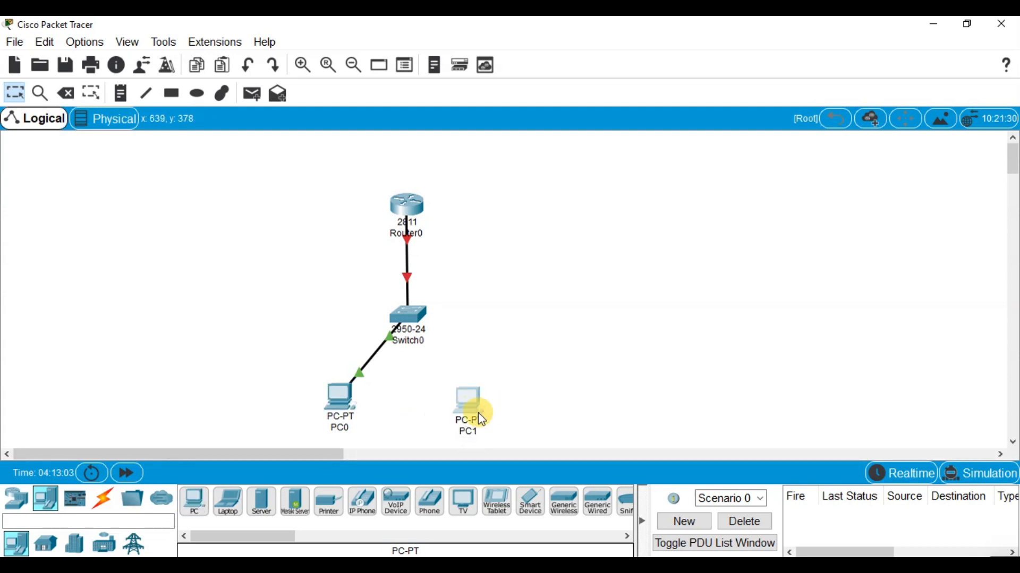
Connect PC1's FastEthernet0 port to the switch's FastEthernet0/3 port with a copper straight-through cable
{"action": "mouse_move", "coordinate": [478, 412]}
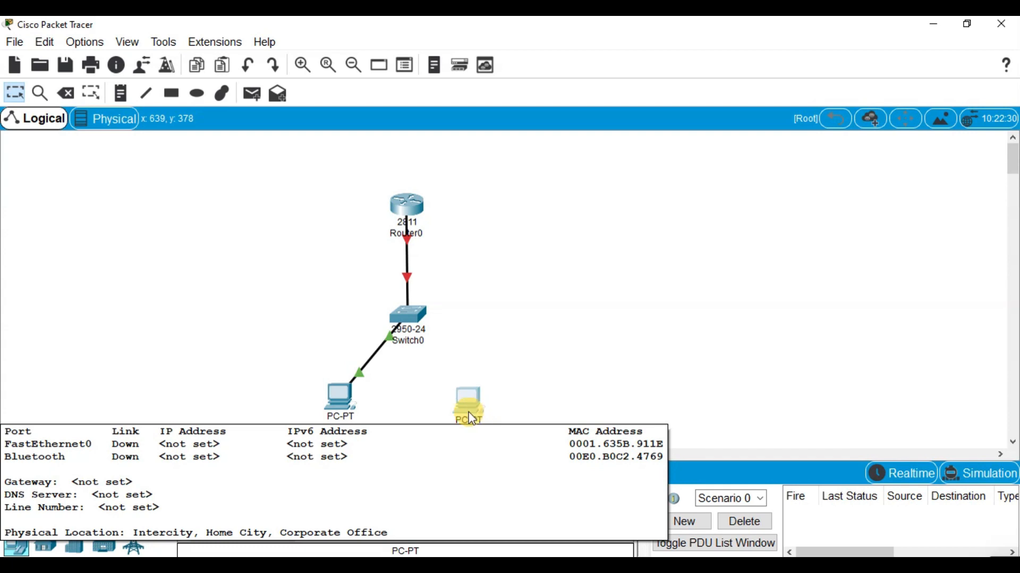
{"action": "left_click", "coordinate": [105, 498]}
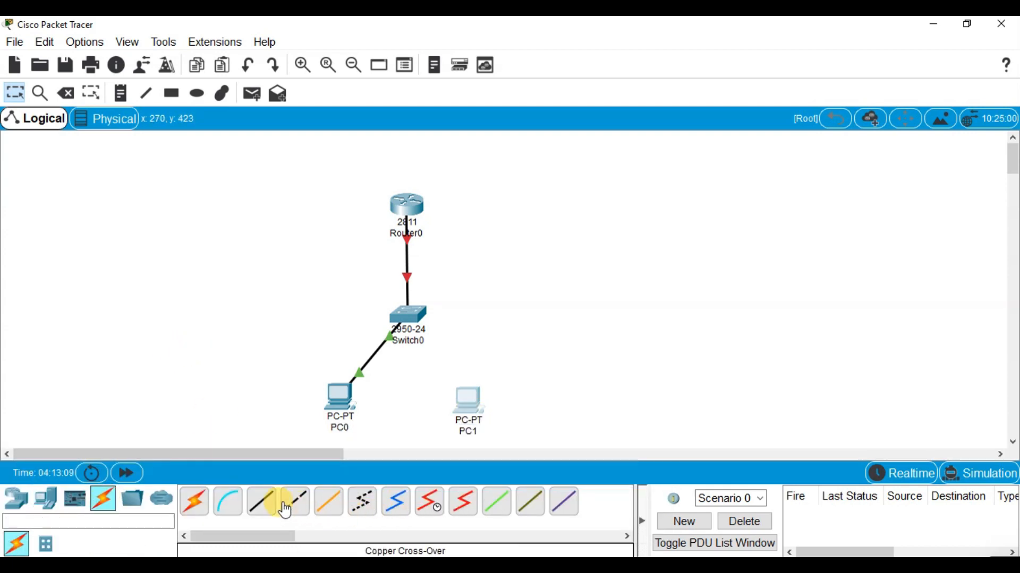
{"action": "left_click", "coordinate": [263, 501]}
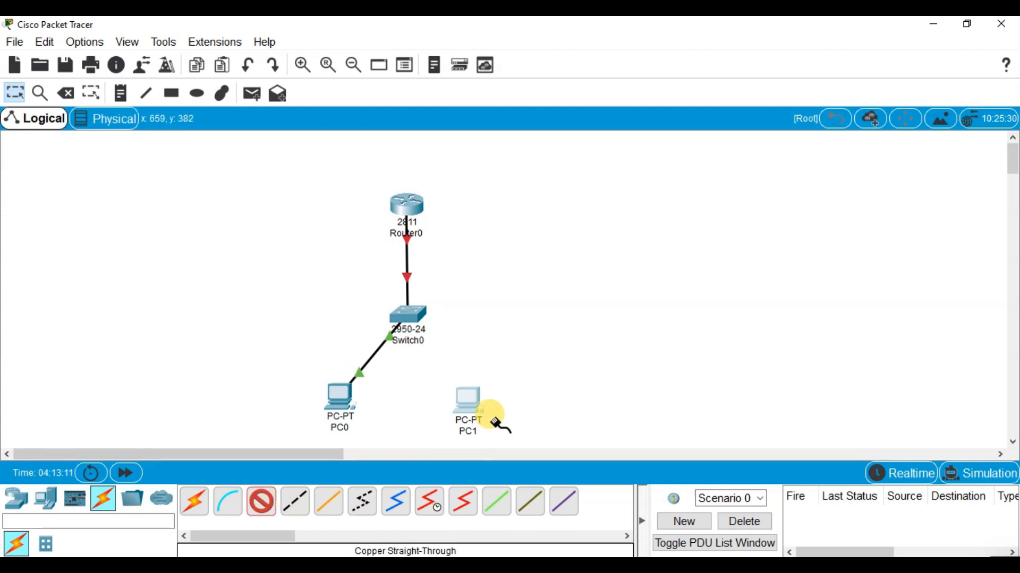
{"action": "left_click", "coordinate": [476, 394]}
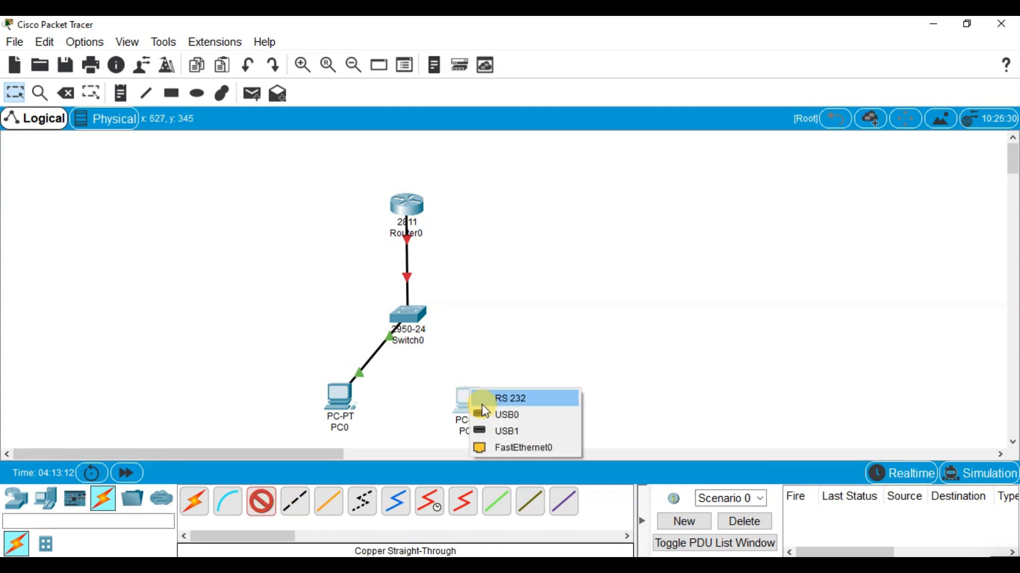
{"action": "left_click", "coordinate": [524, 448]}
{"action": "left_click", "coordinate": [405, 314]}
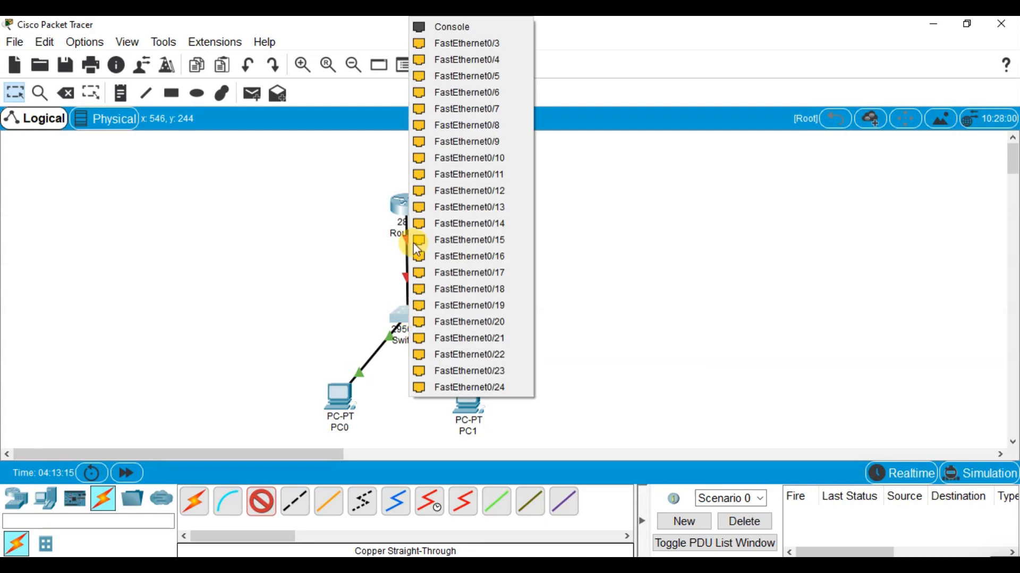
{"action": "left_click", "coordinate": [507, 47]}
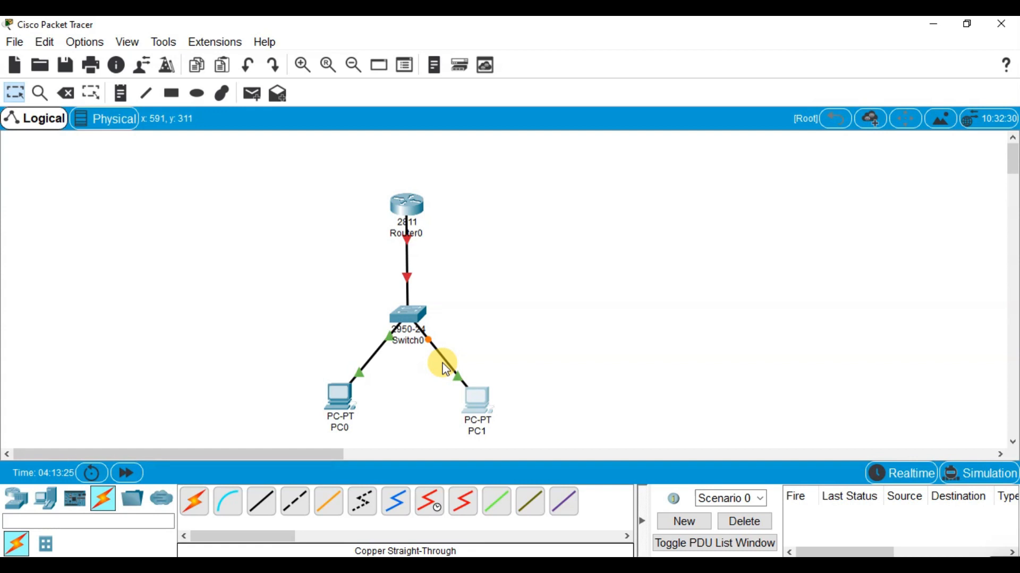
Open PC1's IP Configuration in a maximized device window
{"action": "mouse_move", "coordinate": [446, 370]}
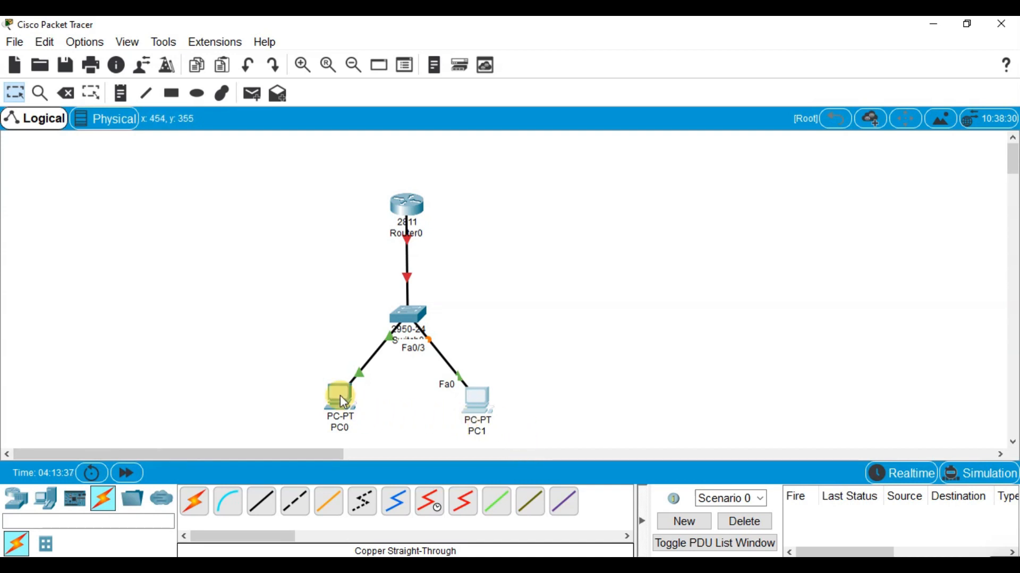
{"action": "mouse_move", "coordinate": [341, 399]}
{"action": "mouse_move", "coordinate": [479, 414]}
{"action": "left_click", "coordinate": [483, 396]}
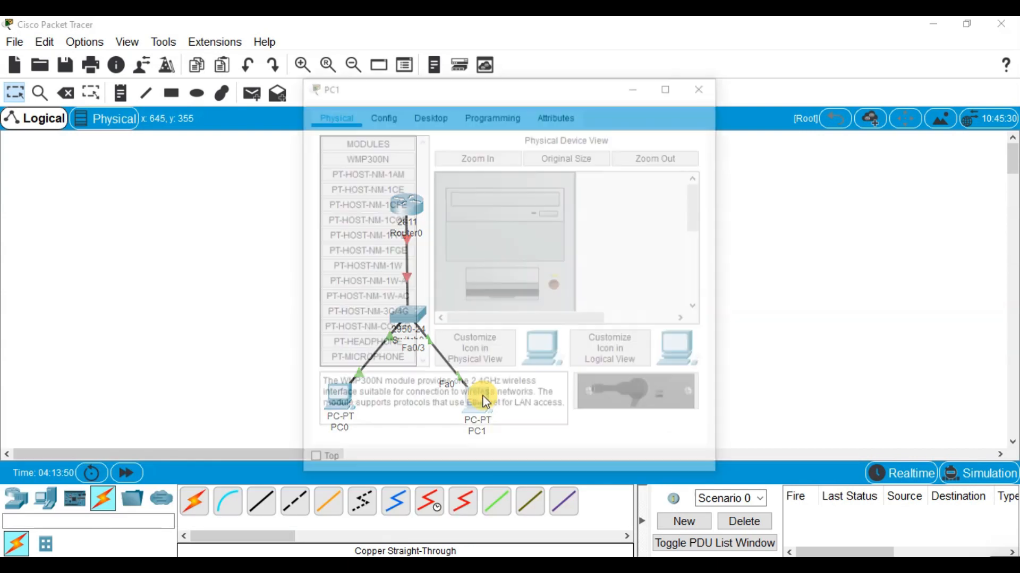
{"action": "left_click", "coordinate": [386, 116]}
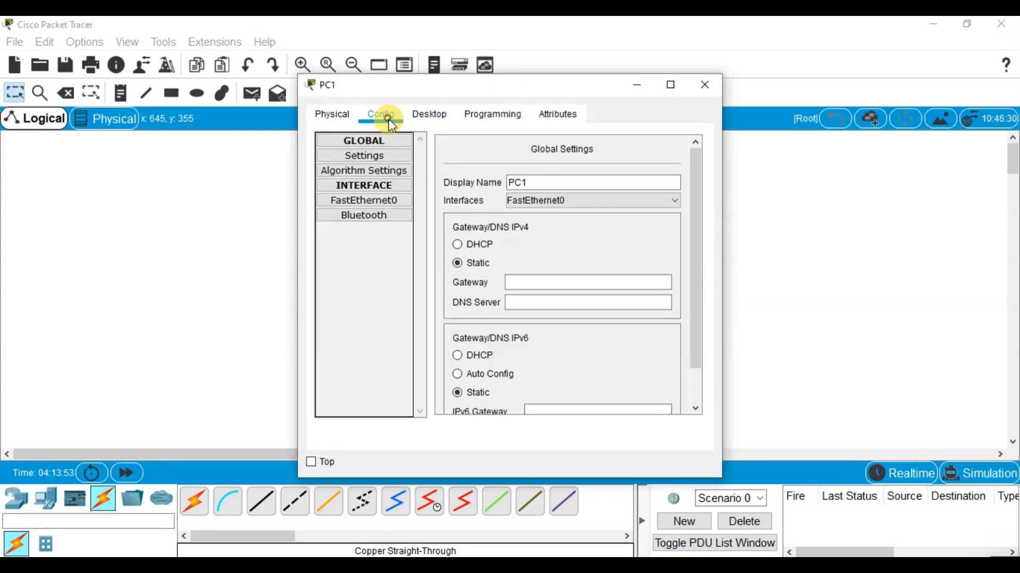
{"action": "left_click", "coordinate": [332, 115]}
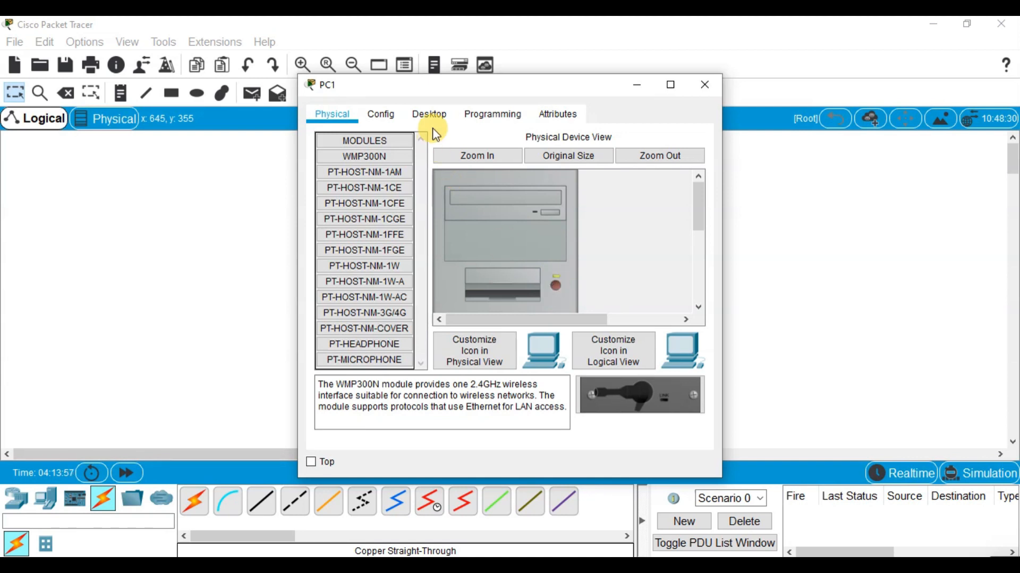
{"action": "left_click", "coordinate": [431, 114]}
{"action": "left_click", "coordinate": [670, 85]}
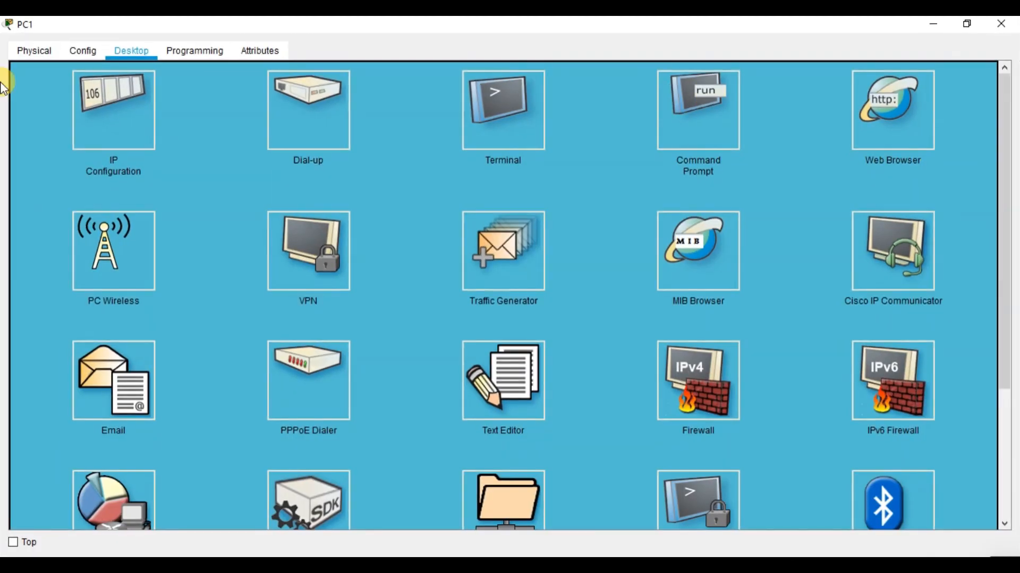
{"action": "left_click", "coordinate": [95, 120]}
Set PC1's static IPv4 address to 192.168.1.2, replacing the incomplete entry
{"action": "left_click", "coordinate": [366, 158]}
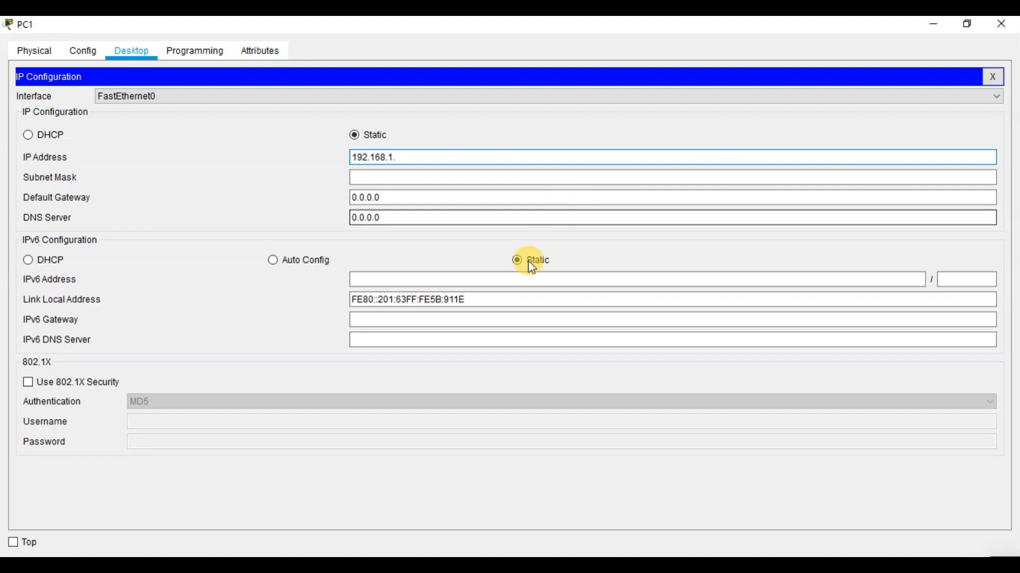
{"action": "left_click", "coordinate": [416, 197]}
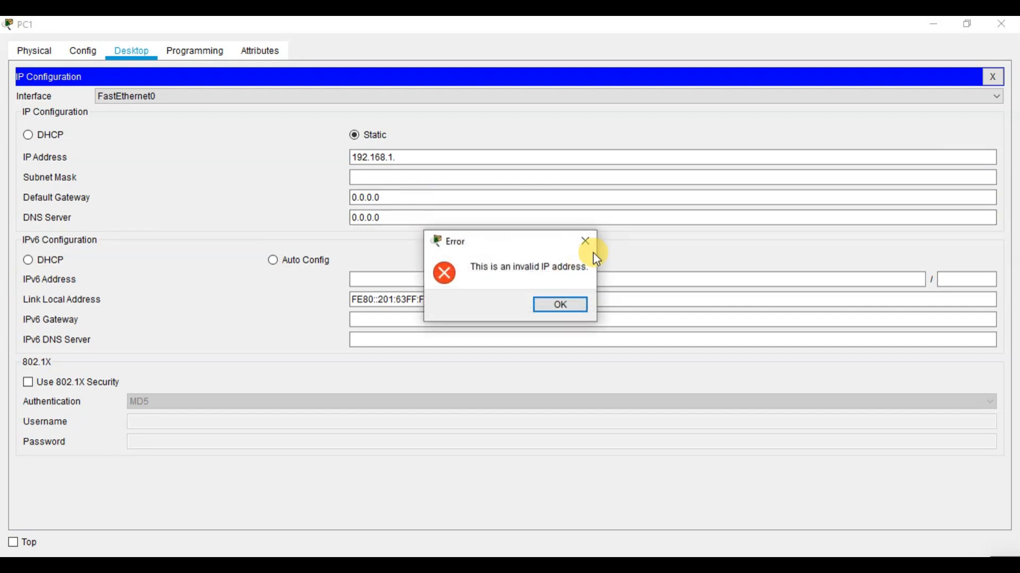
{"action": "left_click", "coordinate": [586, 240]}
{"action": "left_click", "coordinate": [440, 158]}
{"action": "type", "text": "192.1"}
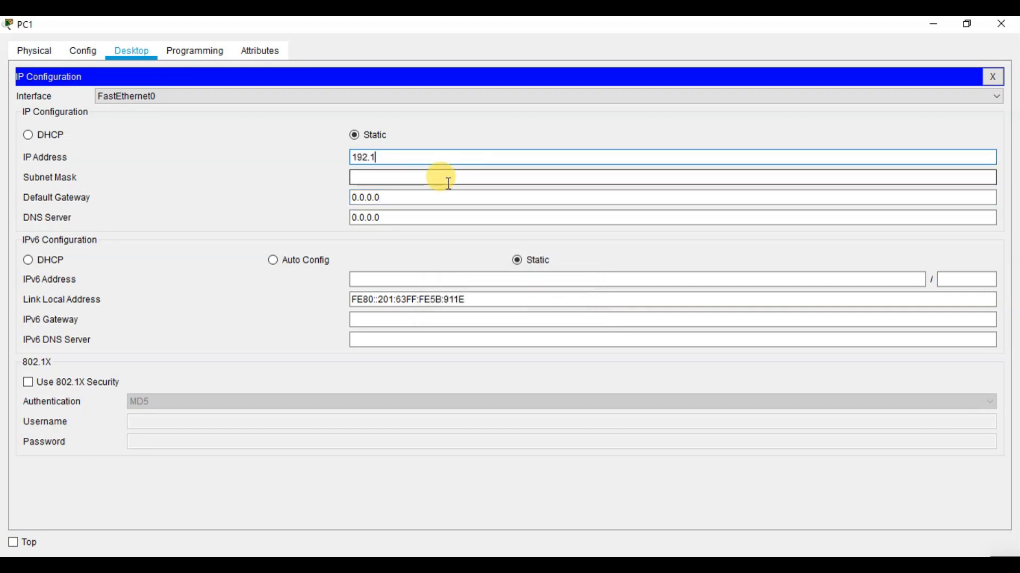
{"action": "type", "text": "68.1.2"}
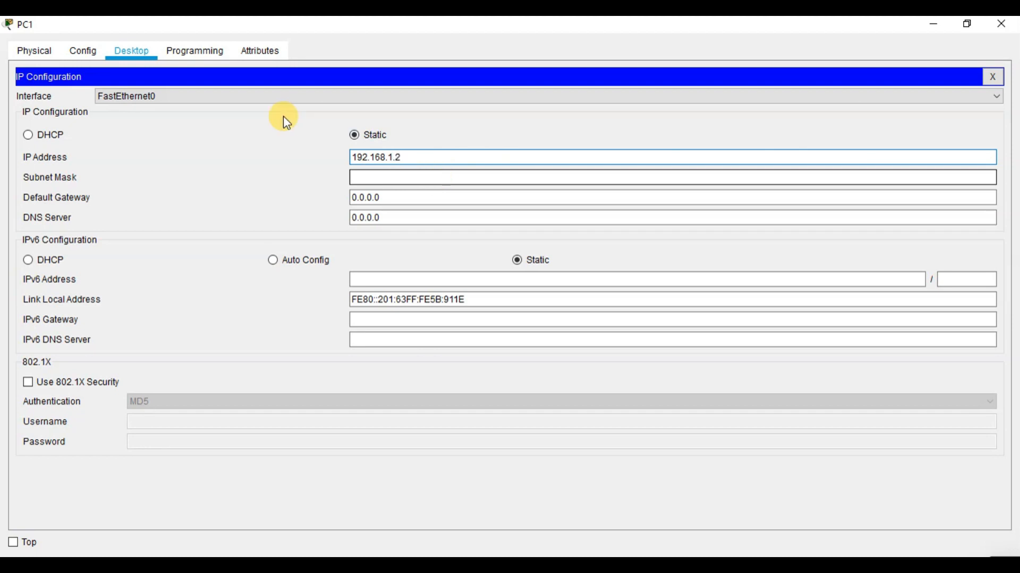
Fill in PC1's subnet mask 255.255.255.0 and default gateway 192.168.1.100, and minimize its device window
{"action": "left_click", "coordinate": [398, 177]}
{"action": "left_click", "coordinate": [413, 200]}
{"action": "key", "text": "BackSpace"}
{"action": "key", "text": "BackSpace"}
{"action": "key", "text": "BackSpace"}
{"action": "key", "text": "BackSpace"}
{"action": "key", "text": "BackSpace"}
{"action": "key", "text": "BackSpace"}
{"action": "key", "text": "BackSpace"}
{"action": "type", "text": "192.168"}
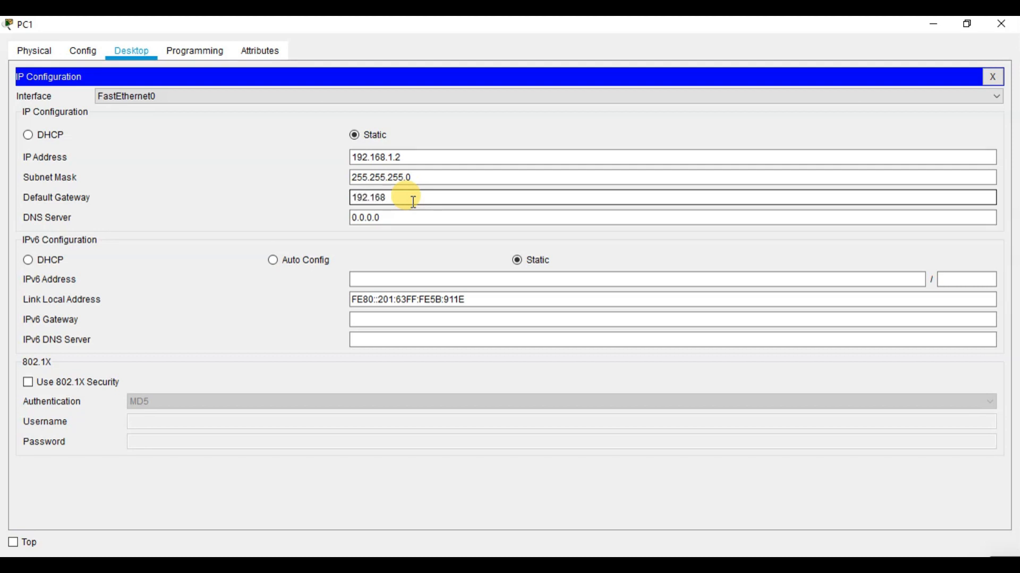
{"action": "type", "text": ".1.100"}
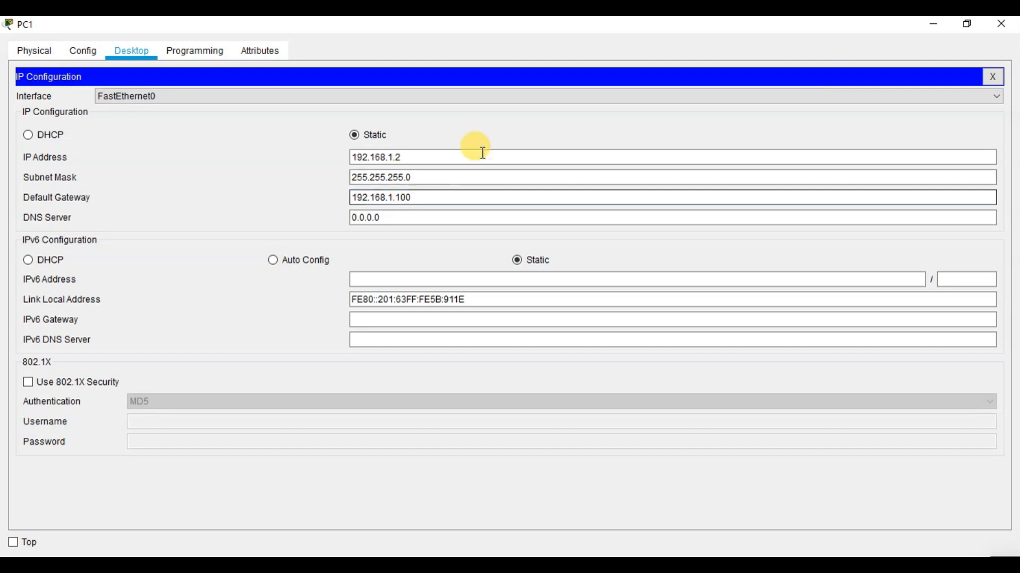
{"action": "left_click", "coordinate": [942, 24]}
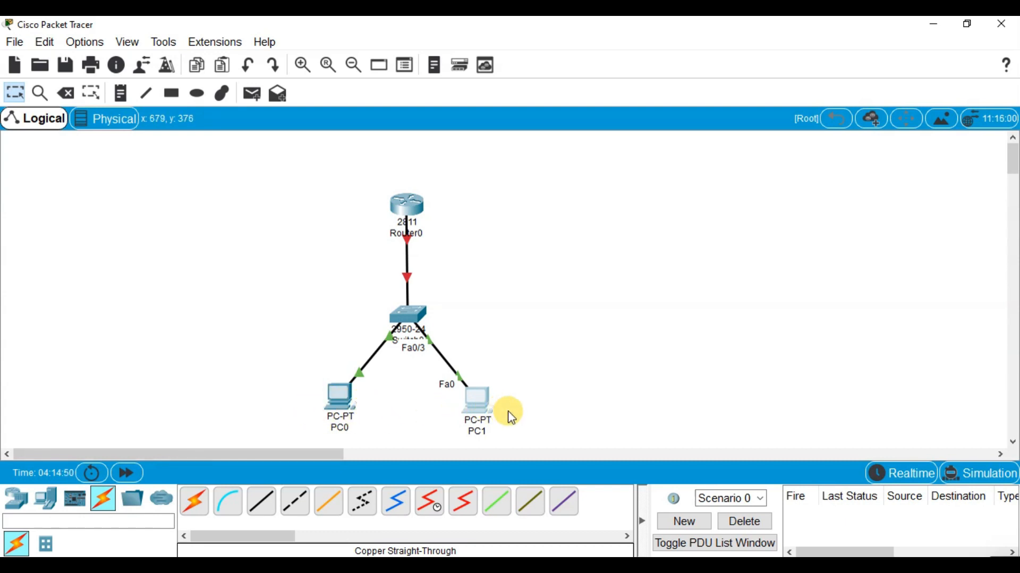
Compare the IP address and default gateway settings of PC1 and PC0, minimizing each device window
{"action": "left_click", "coordinate": [483, 398]}
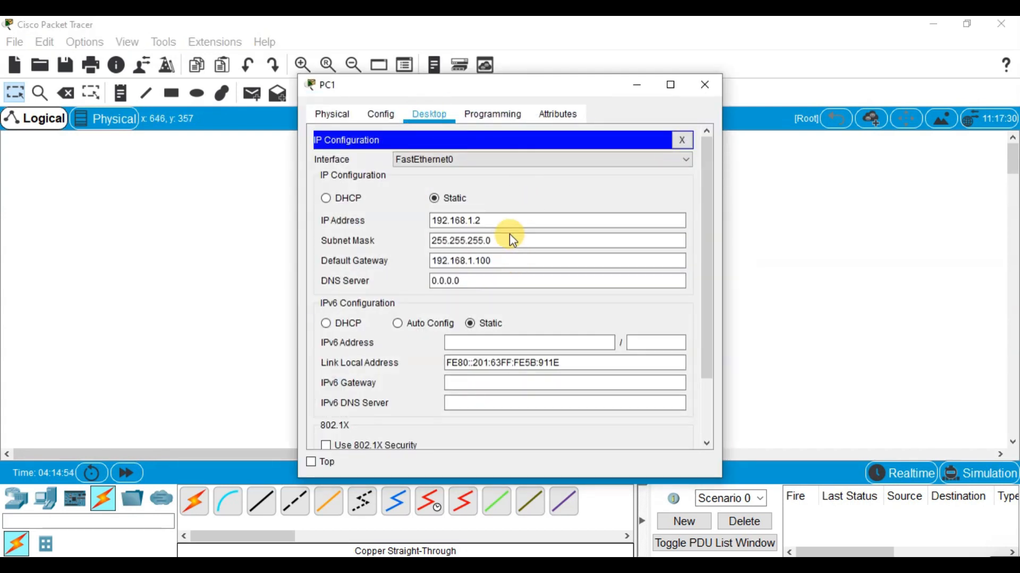
{"action": "left_click_drag", "start_coordinate": [486, 220], "coordinate": [435, 221]}
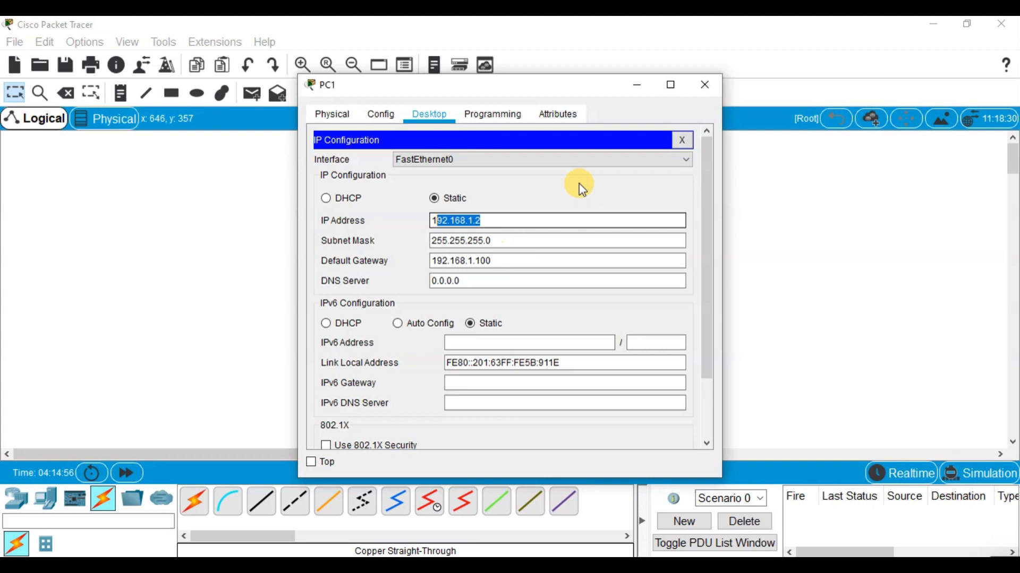
{"action": "left_click", "coordinate": [636, 84]}
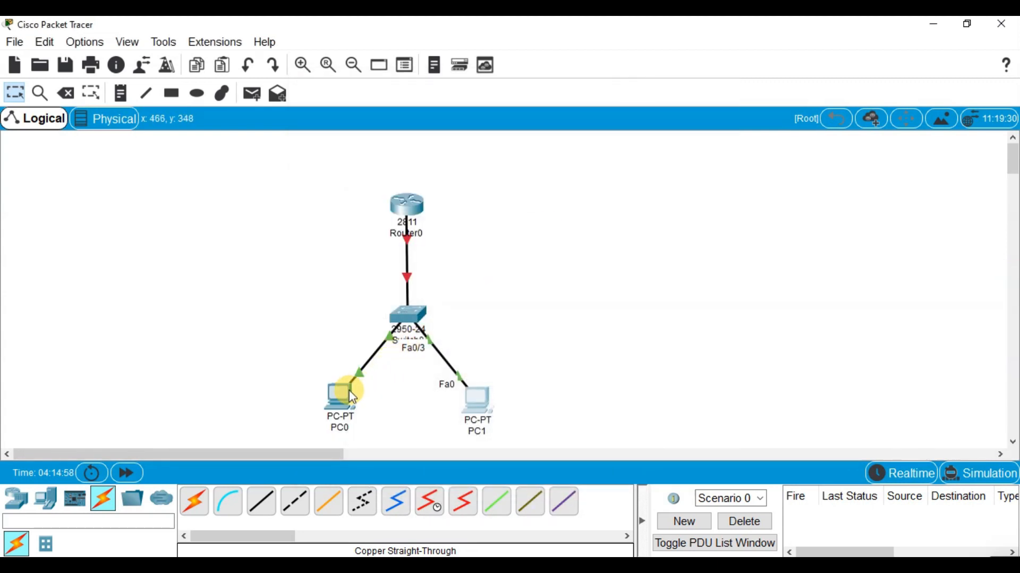
{"action": "left_click", "coordinate": [352, 398]}
{"action": "left_click", "coordinate": [390, 150]}
{"action": "left_click_drag", "start_coordinate": [485, 225], "coordinate": [457, 222]}
{"action": "left_click_drag", "start_coordinate": [505, 262], "coordinate": [458, 262]}
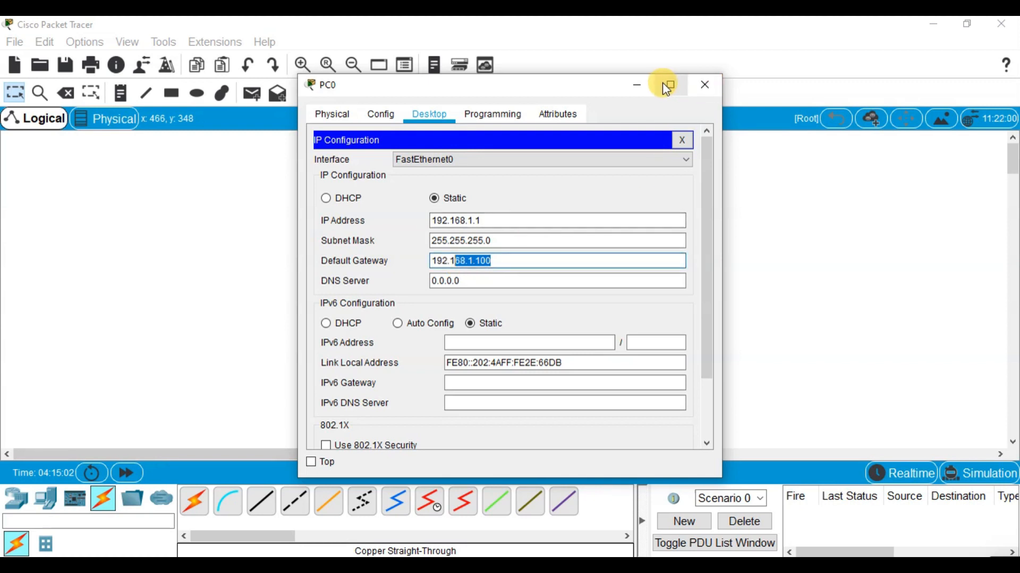
{"action": "left_click", "coordinate": [637, 85]}
{"action": "left_click", "coordinate": [483, 399]}
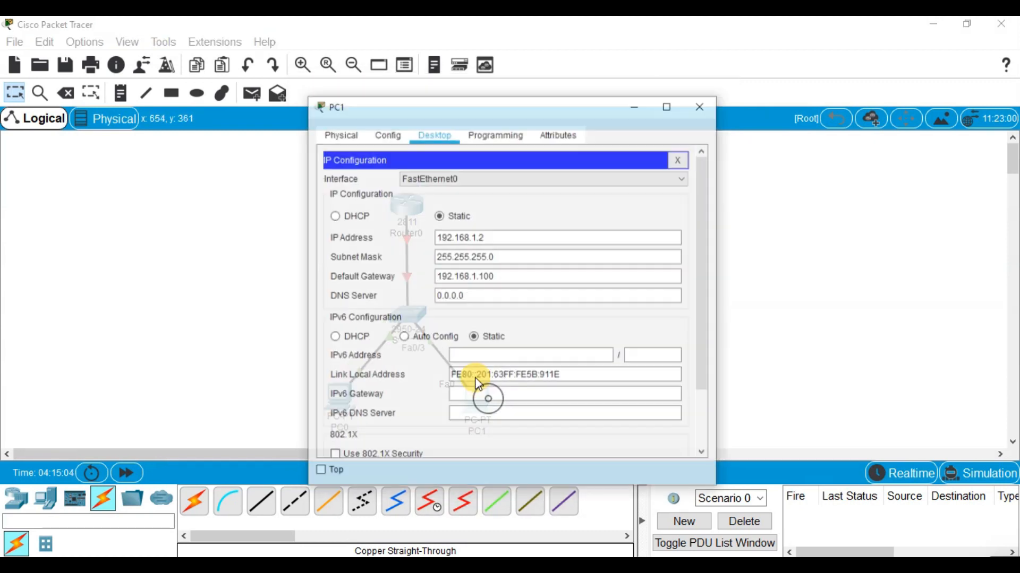
{"action": "left_click", "coordinate": [649, 80]}
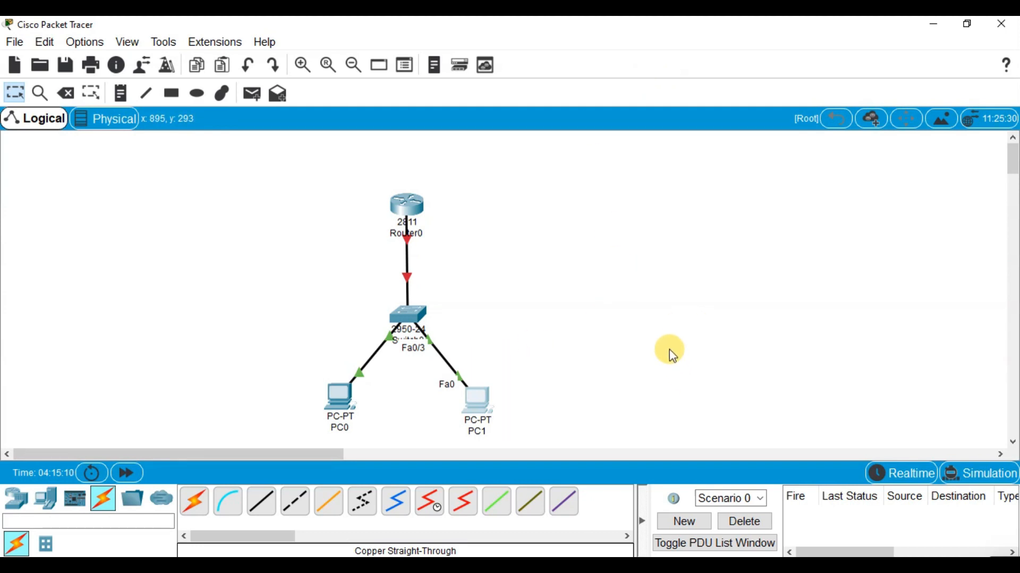
Examine the interface details of Router0, Switch0 and PC1 and the port labels on the router-switch link
{"action": "scroll", "coordinate": [669, 350], "scroll_direction": "down", "scroll_amount": 1}
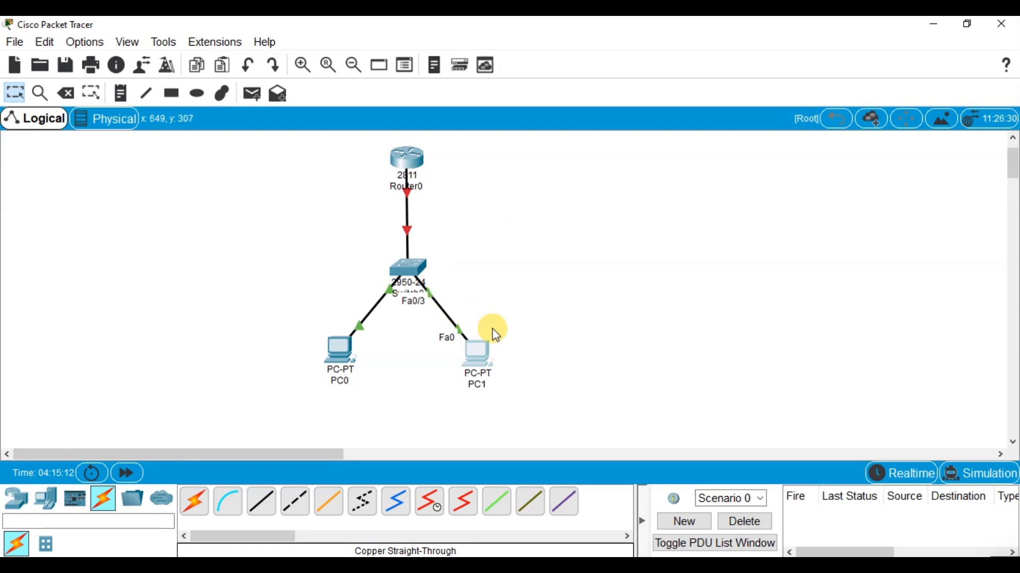
{"action": "mouse_move", "coordinate": [407, 161]}
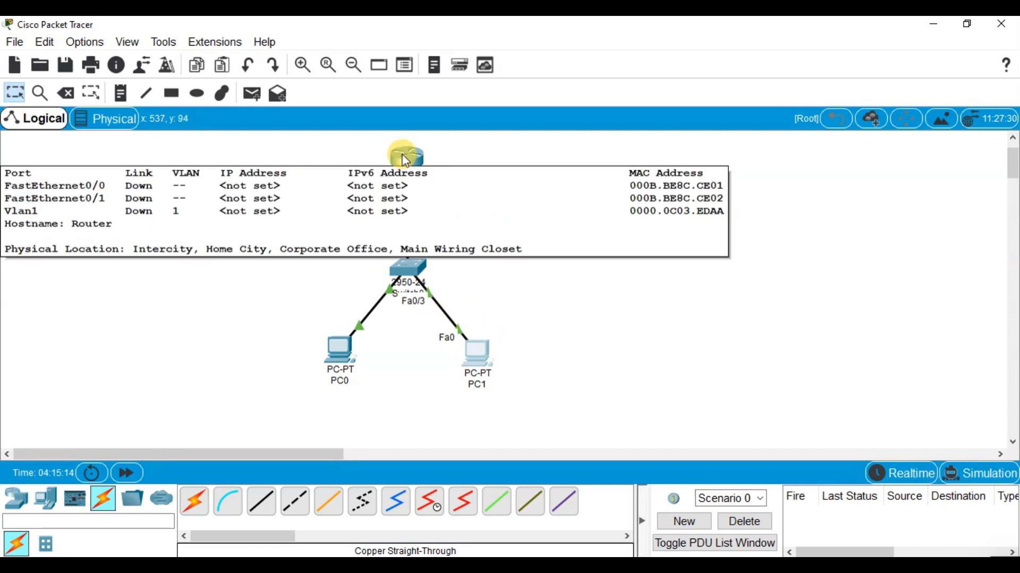
{"action": "left_click", "coordinate": [577, 363]}
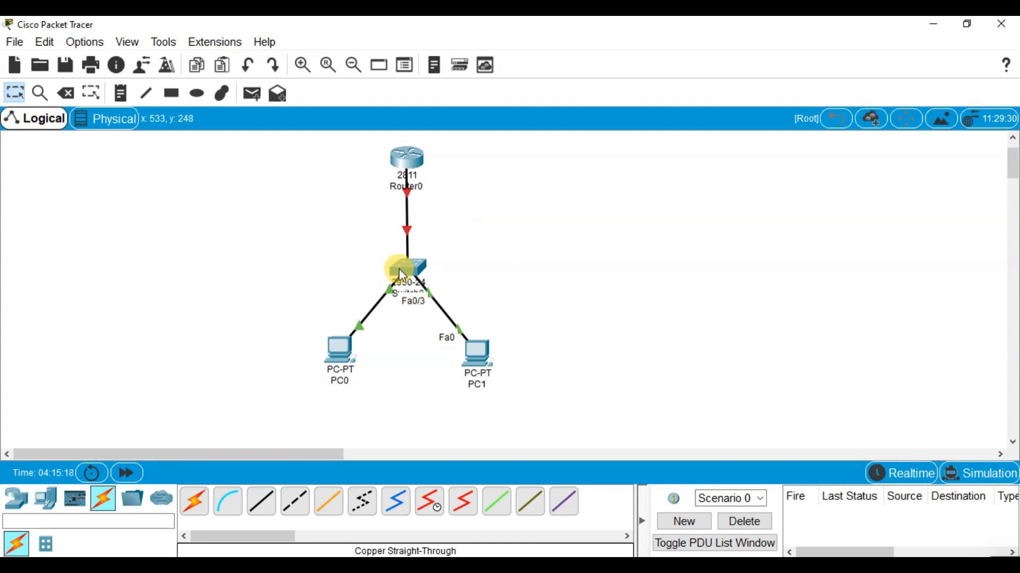
{"action": "mouse_move", "coordinate": [400, 272]}
{"action": "left_click", "coordinate": [320, 256]}
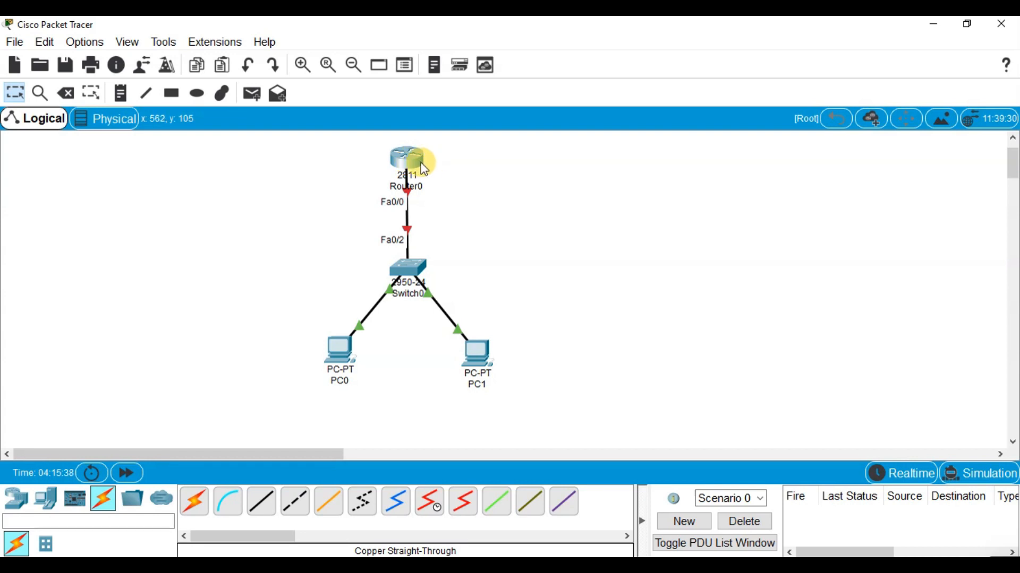
{"action": "mouse_move", "coordinate": [421, 163]}
{"action": "mouse_move", "coordinate": [474, 358]}
Open Router0 in a maximized window and start a command-line session at the user EXEC prompt
{"action": "left_click", "coordinate": [408, 162]}
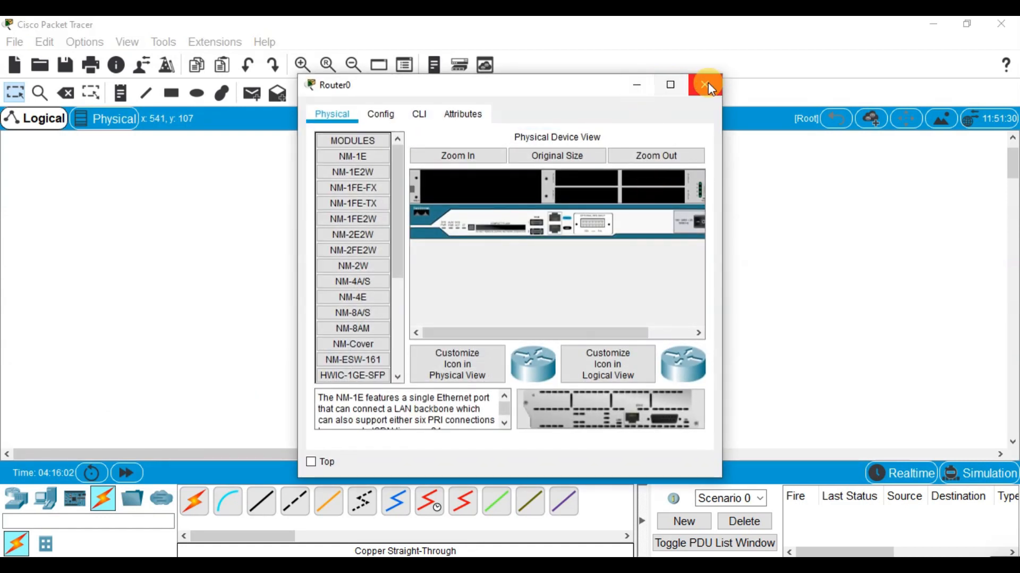
{"action": "left_click", "coordinate": [670, 86]}
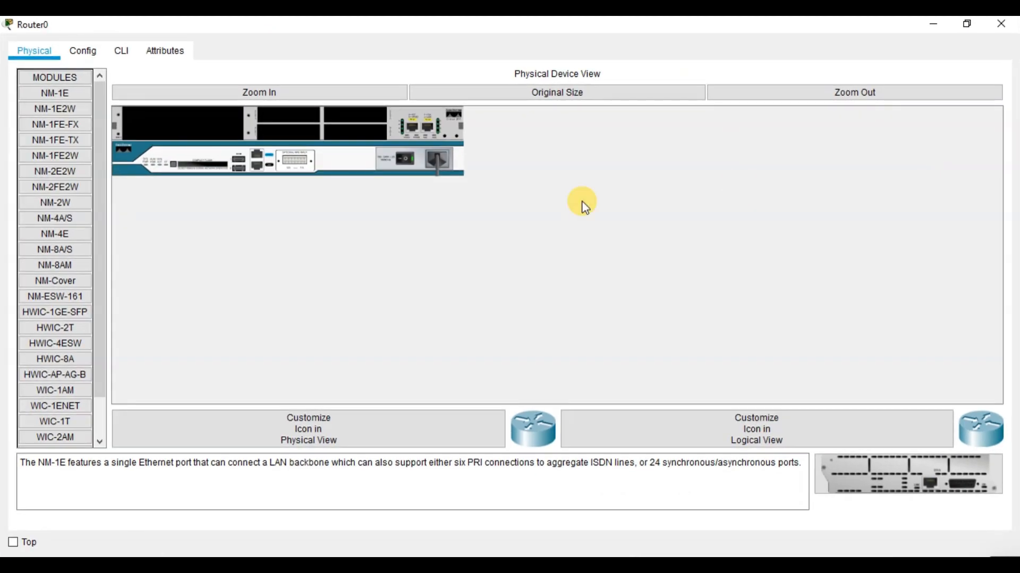
{"action": "left_click", "coordinate": [404, 157]}
{"action": "left_click", "coordinate": [80, 50]}
{"action": "left_click", "coordinate": [118, 51]}
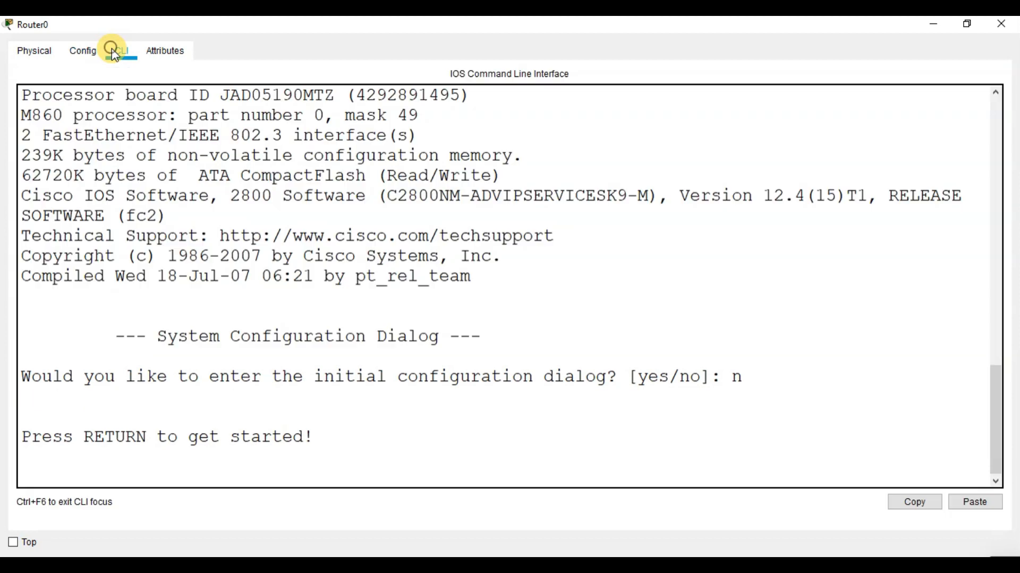
{"action": "left_click", "coordinate": [410, 470]}
{"action": "key", "text": "Return"}
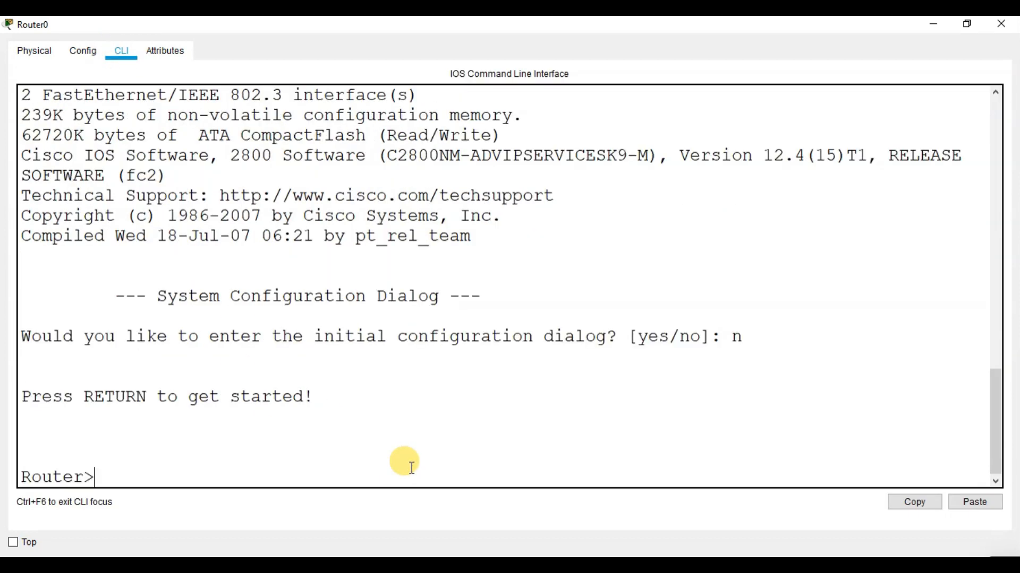
{"action": "left_click_drag", "start_coordinate": [649, 339], "coordinate": [720, 344]}
{"action": "left_click", "coordinate": [775, 344]}
{"action": "left_click", "coordinate": [791, 344]}
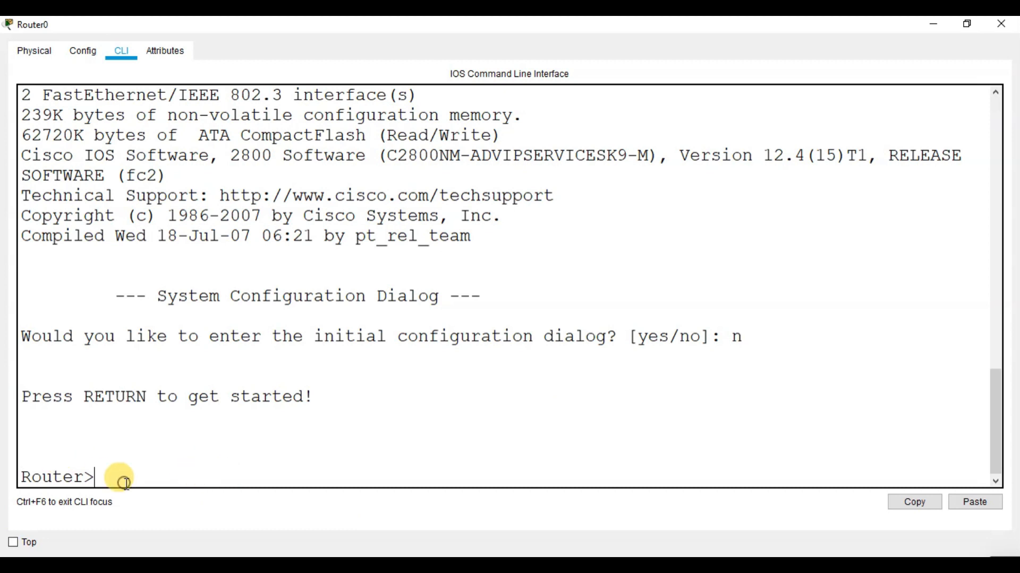
{"action": "key", "text": "Return"}
{"action": "key", "text": "Return"}
{"action": "key", "text": "Return"}
{"action": "key", "text": "Return"}
{"action": "left_click_drag", "start_coordinate": [129, 485], "coordinate": [338, 388]}
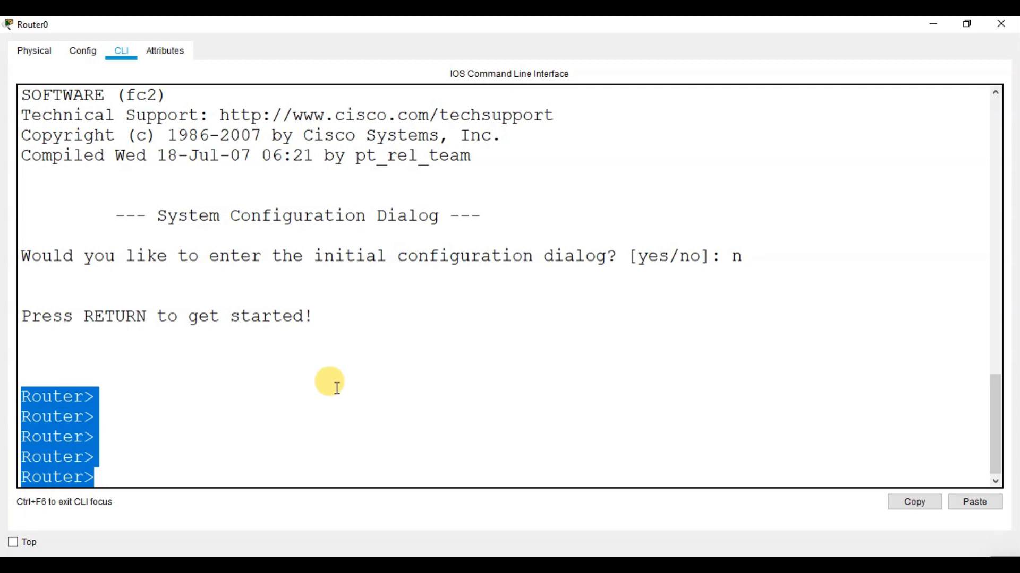
{"action": "left_click", "coordinate": [337, 387]}
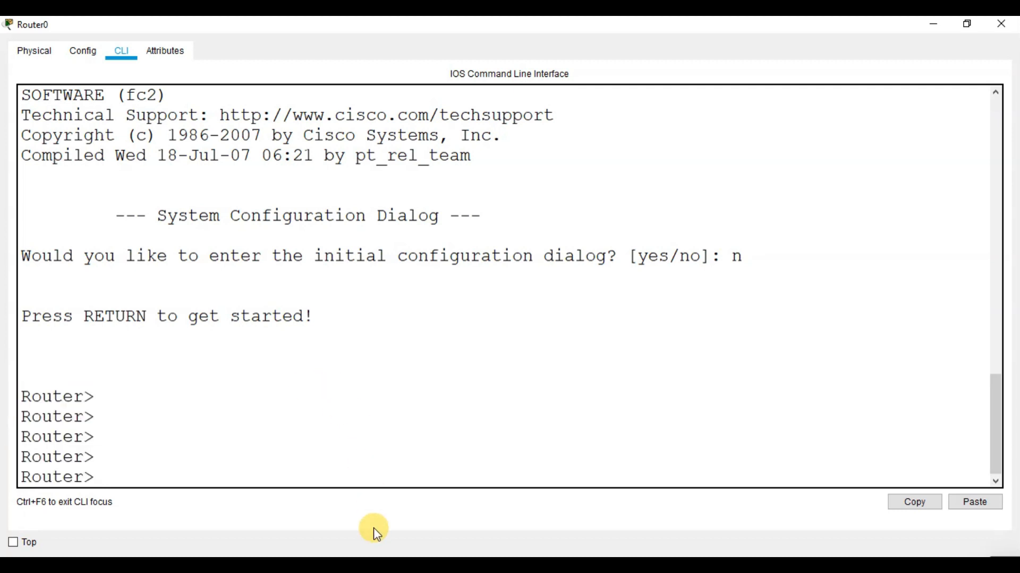
Enter privileged EXEC mode on Router0 with the command en
{"action": "left_click", "coordinate": [128, 476]}
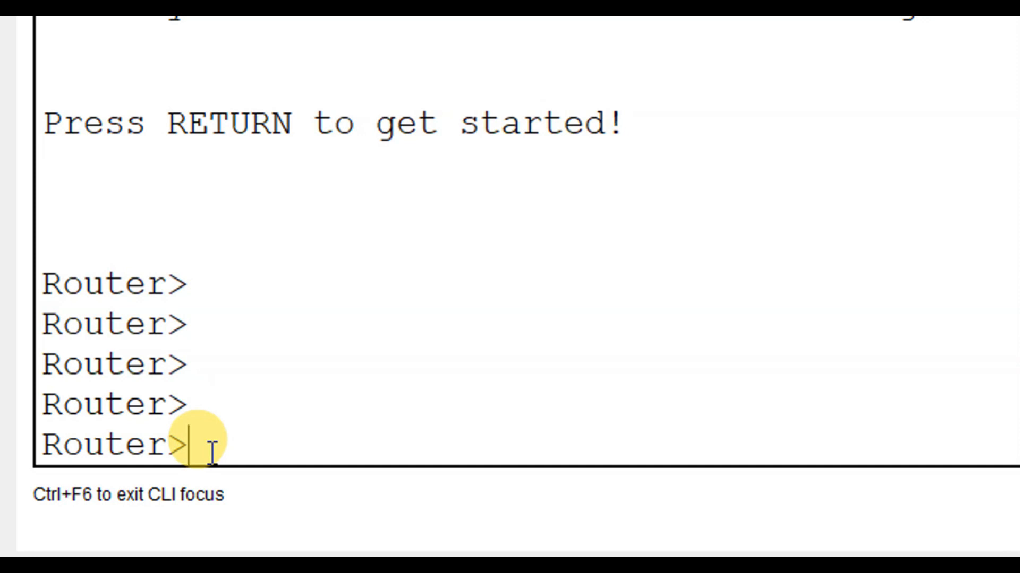
{"action": "type", "text": "en"}
{"action": "key", "text": "Return"}
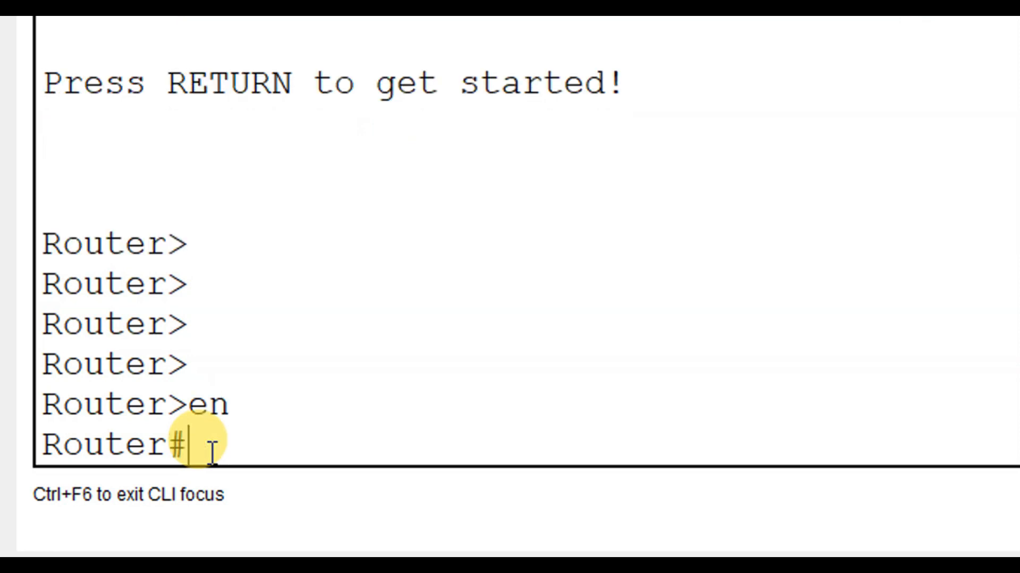
{"action": "key", "text": "Return"}
{"action": "key", "text": "Return"}
{"action": "key", "text": "Return"}
{"action": "left_click_drag", "start_coordinate": [191, 411], "coordinate": [101, 371]}
{"action": "left_click", "coordinate": [180, 410]}
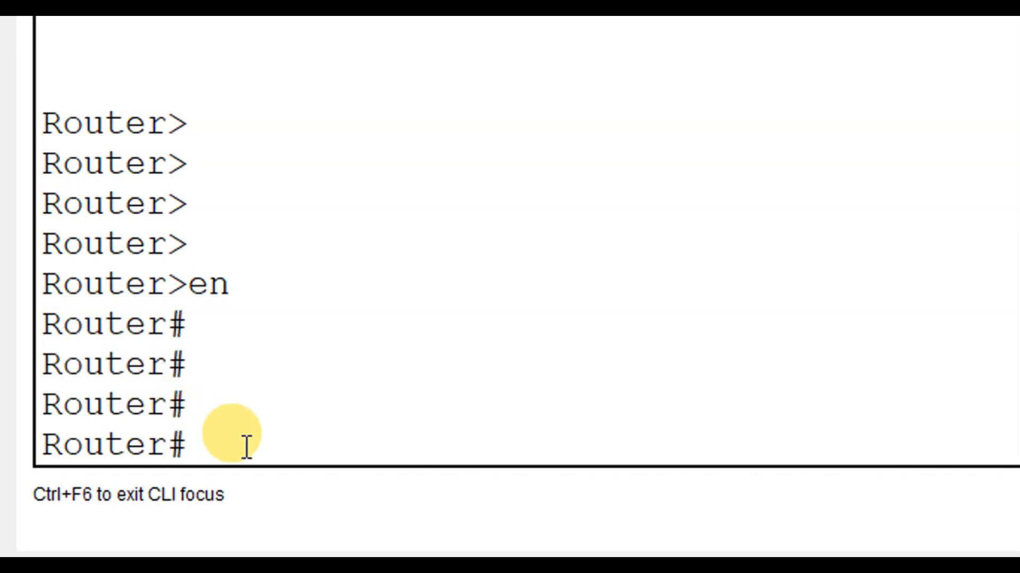
Enter Router0's global configuration mode with the command config t
{"action": "type", "text": "config t"}
{"action": "key", "text": "Return"}
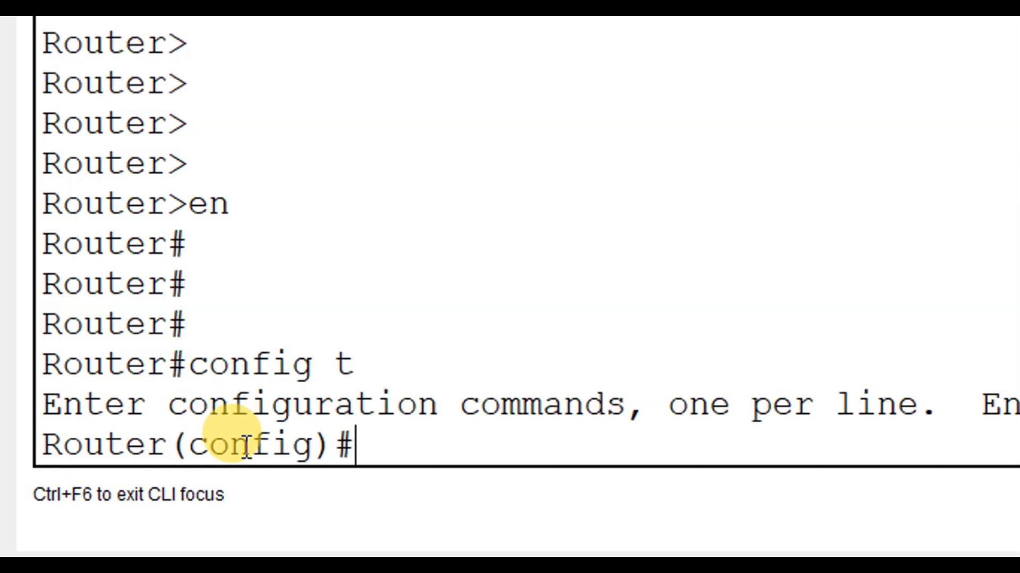
{"action": "left_click_drag", "start_coordinate": [335, 431], "coordinate": [86, 432]}
{"action": "left_click", "coordinate": [360, 432]}
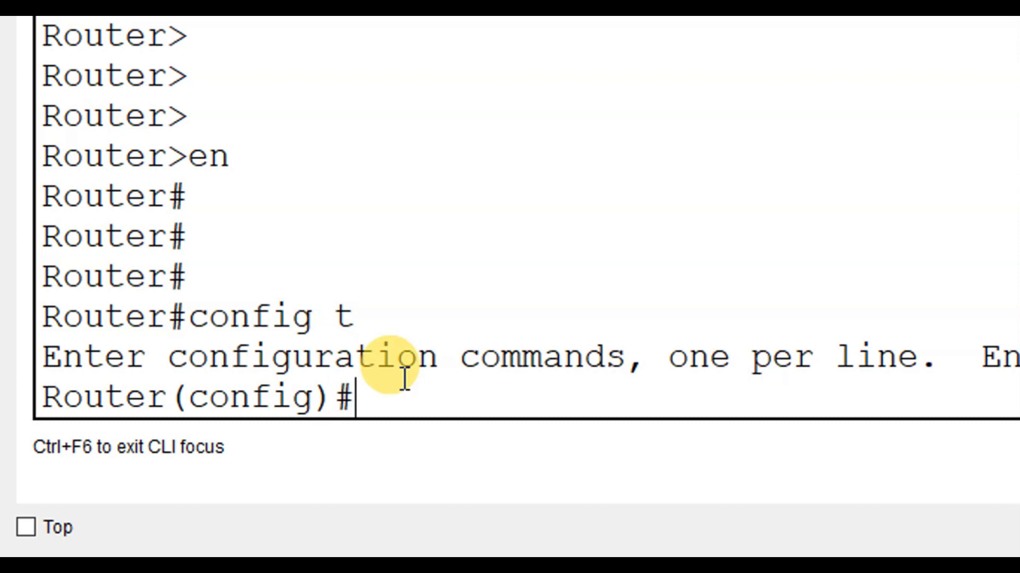
Enter interface configuration mode on Router0 with the command interface fa0/0, checking the router's port label in the topology before submitting it
{"action": "type", "text": "inter"}
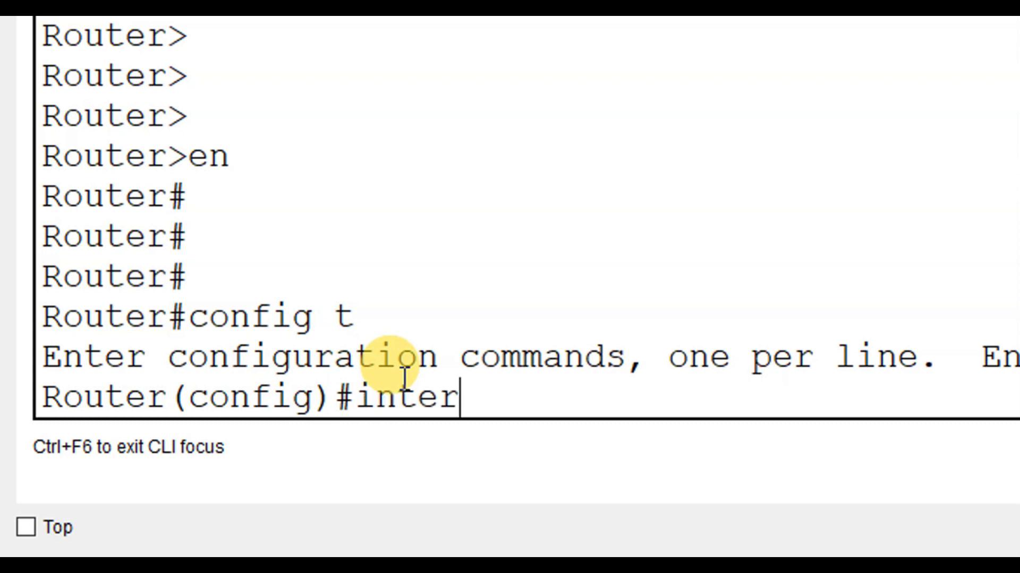
{"action": "type", "text": "face fa0"}
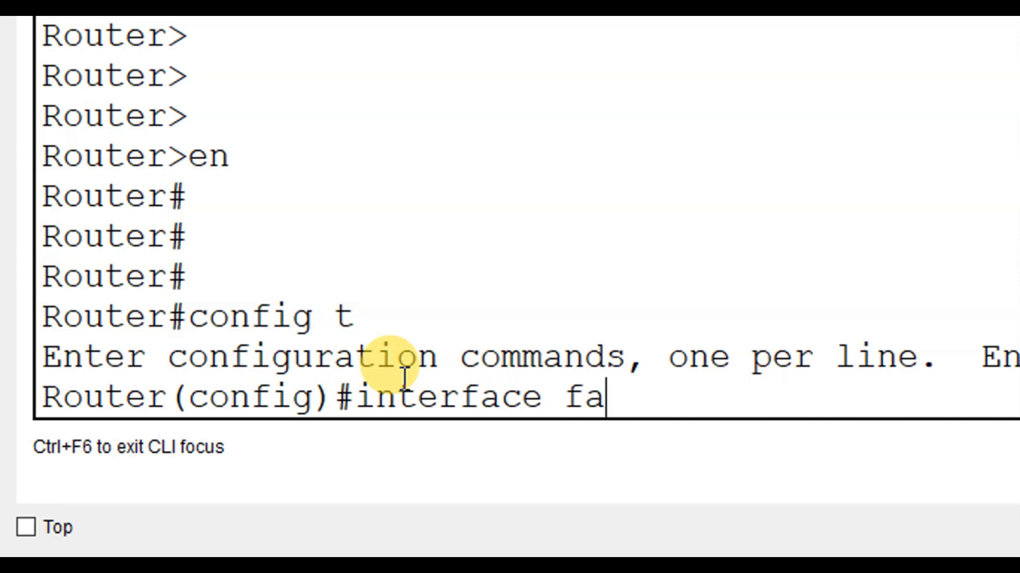
{"action": "type", "text": "/0"}
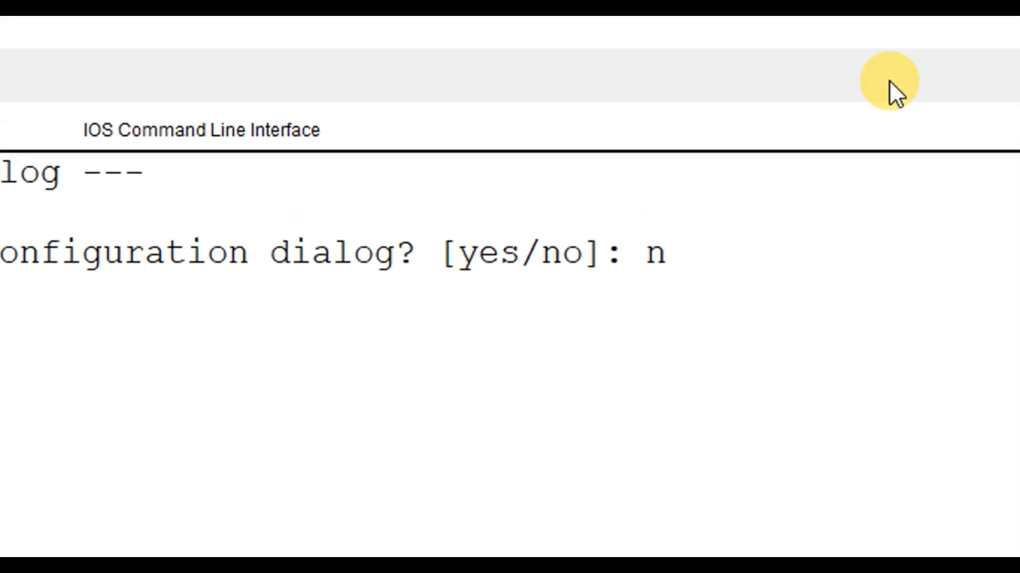
{"action": "left_click", "coordinate": [869, 30]}
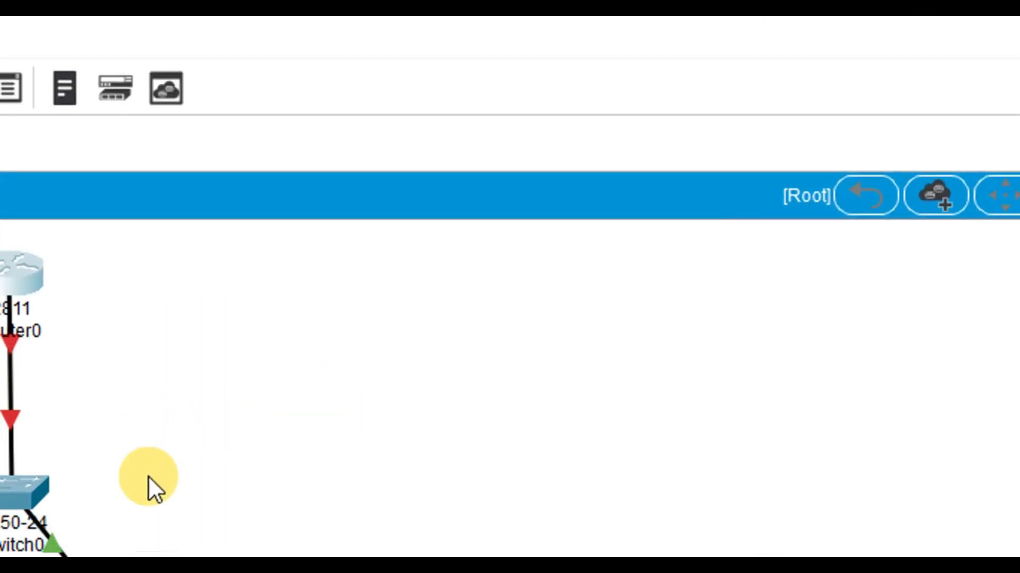
{"action": "mouse_move", "coordinate": [151, 356]}
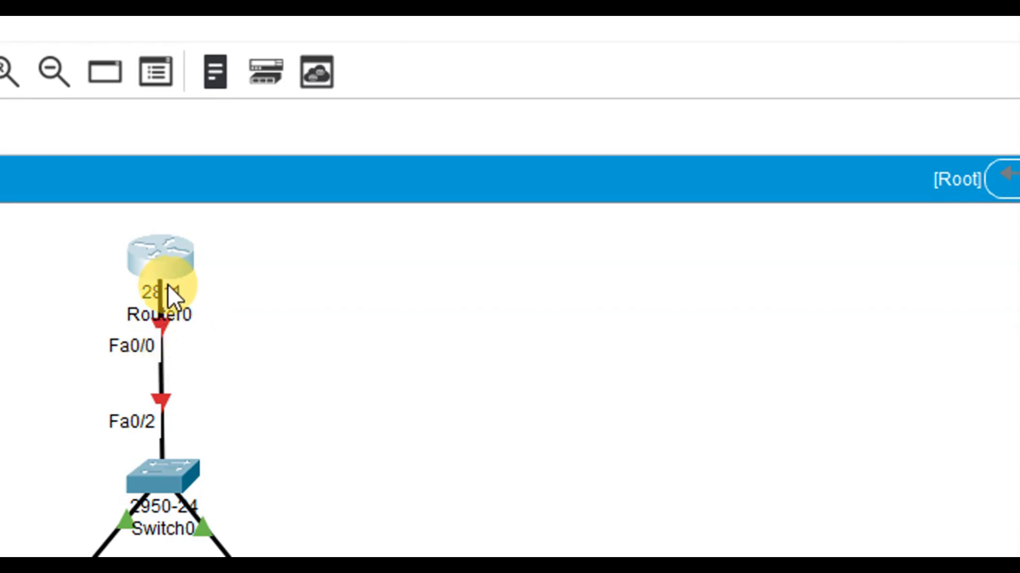
{"action": "mouse_move", "coordinate": [168, 286]}
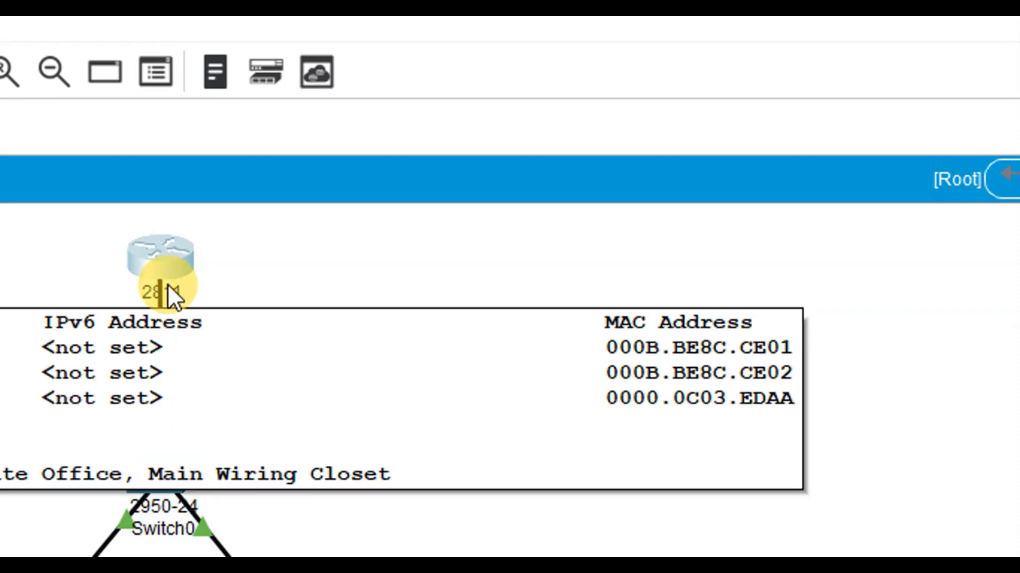
{"action": "left_click", "coordinate": [166, 281]}
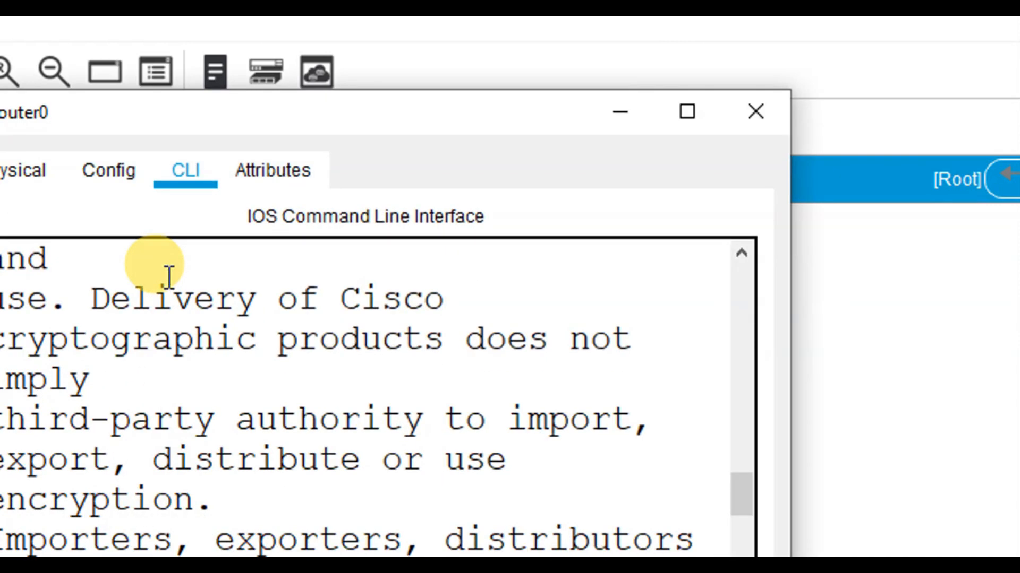
{"action": "left_click", "coordinate": [699, 119]}
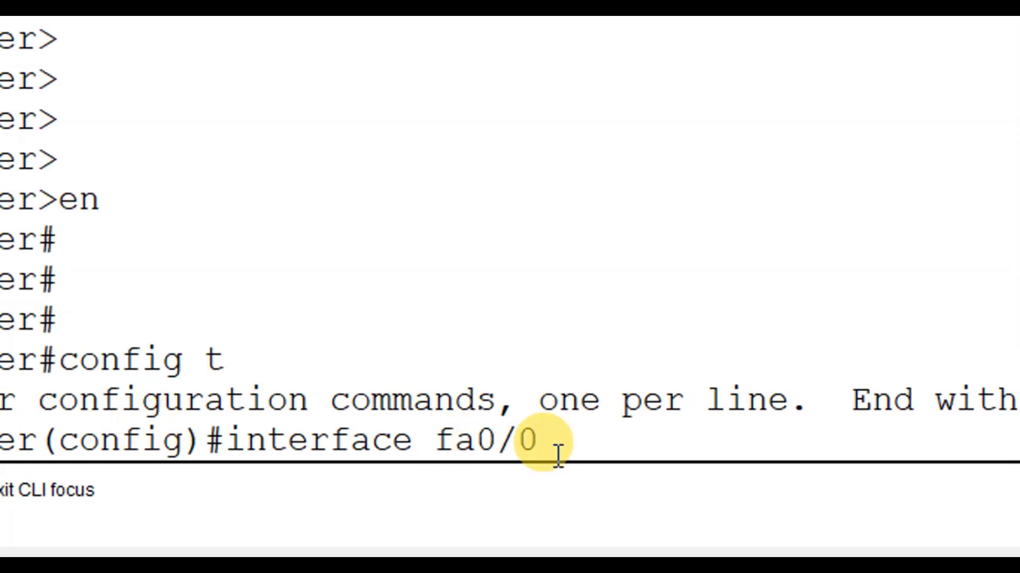
{"action": "key", "text": "Return"}
{"action": "key", "text": "Return"}
{"action": "key", "text": "Return"}
{"action": "key", "text": "Return"}
{"action": "key", "text": "Return"}
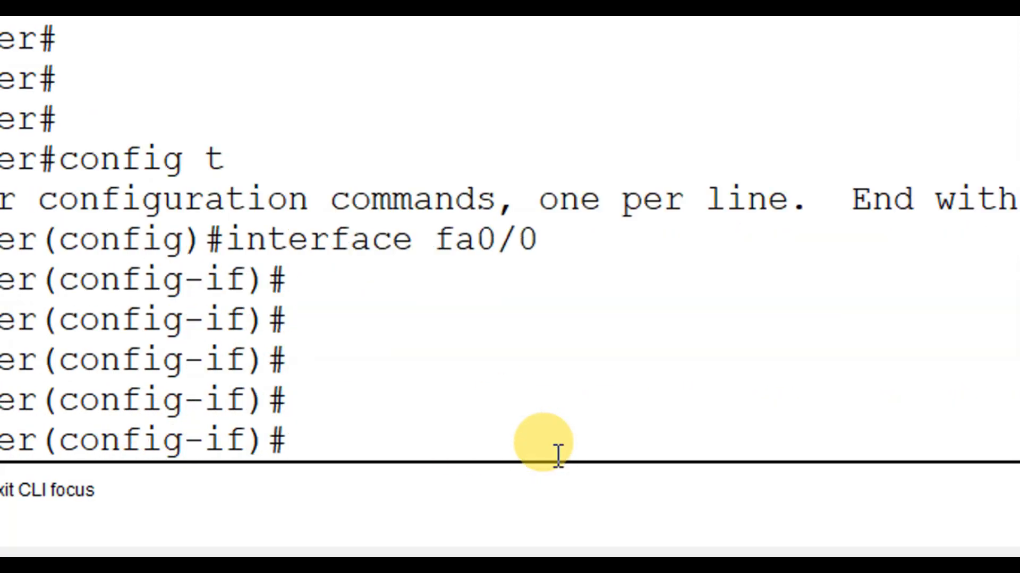
Assign the fa0/0 interface its address and mask with the command ip address 192.168.1.100 255.255.255.0
{"action": "left_click_drag", "start_coordinate": [165, 442], "coordinate": [259, 415]}
{"action": "left_click", "coordinate": [319, 422]}
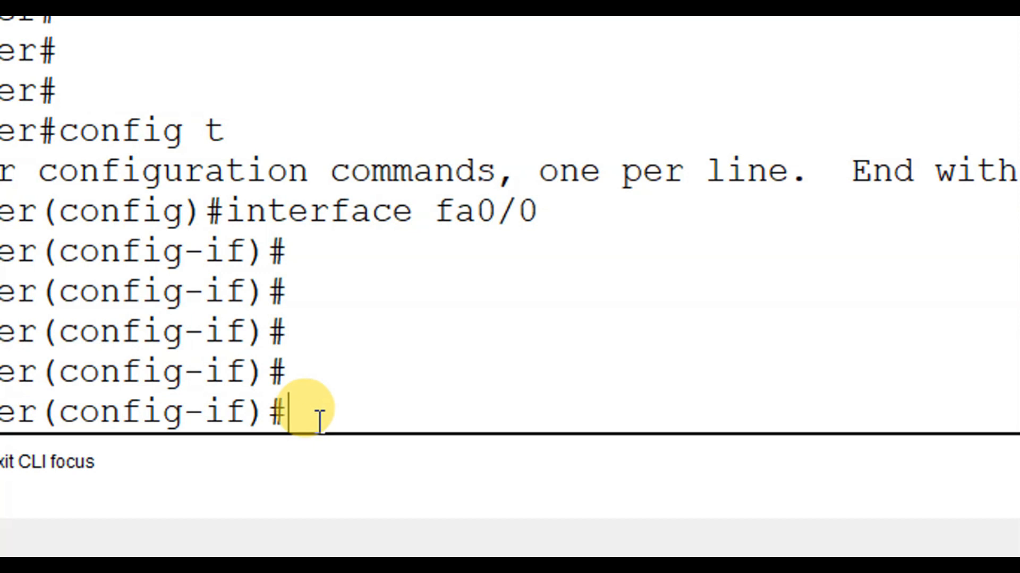
{"action": "type", "text": "ip add"}
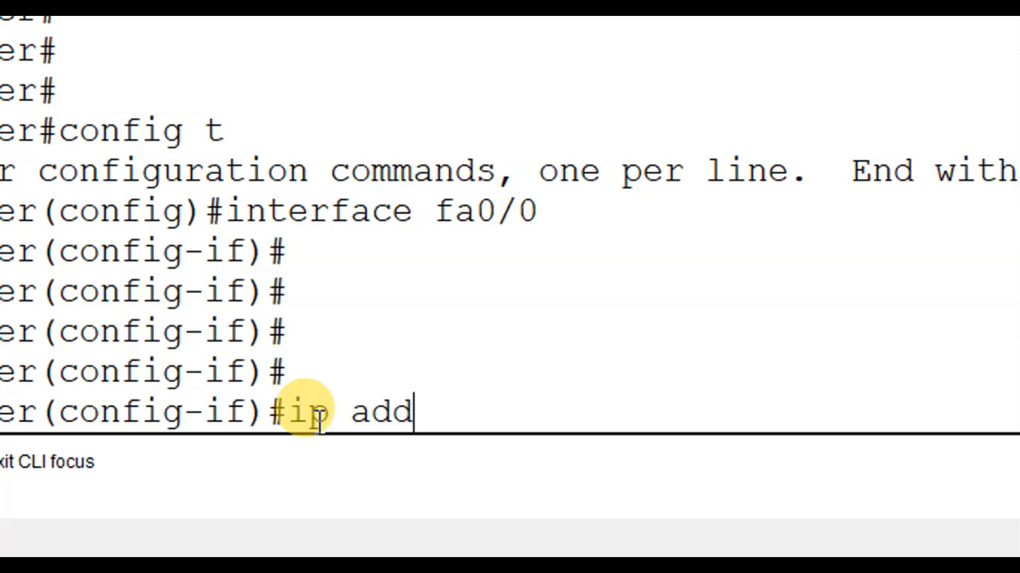
{"action": "type", "text": "ress 192"}
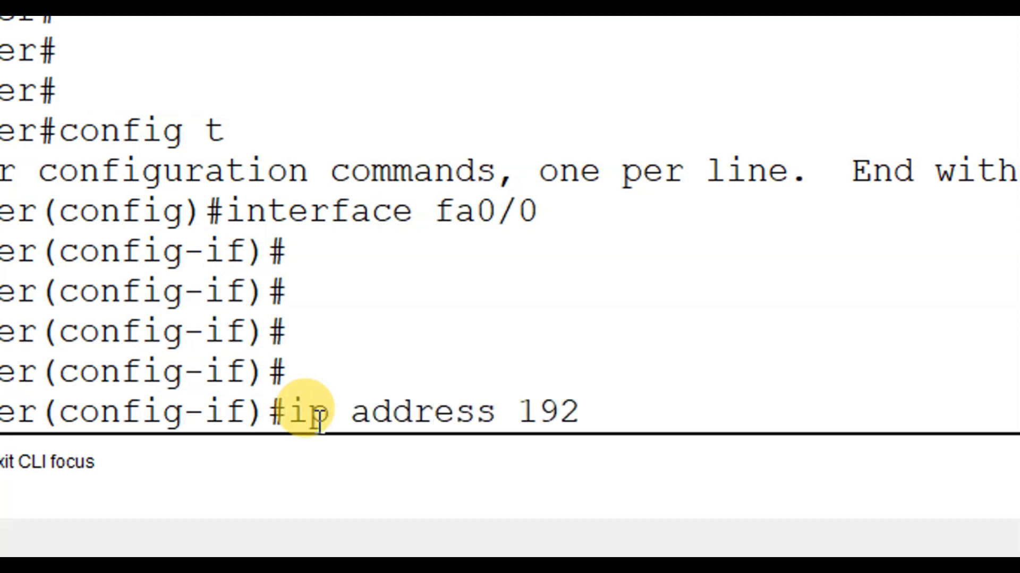
{"action": "type", "text": ".168.1.1"}
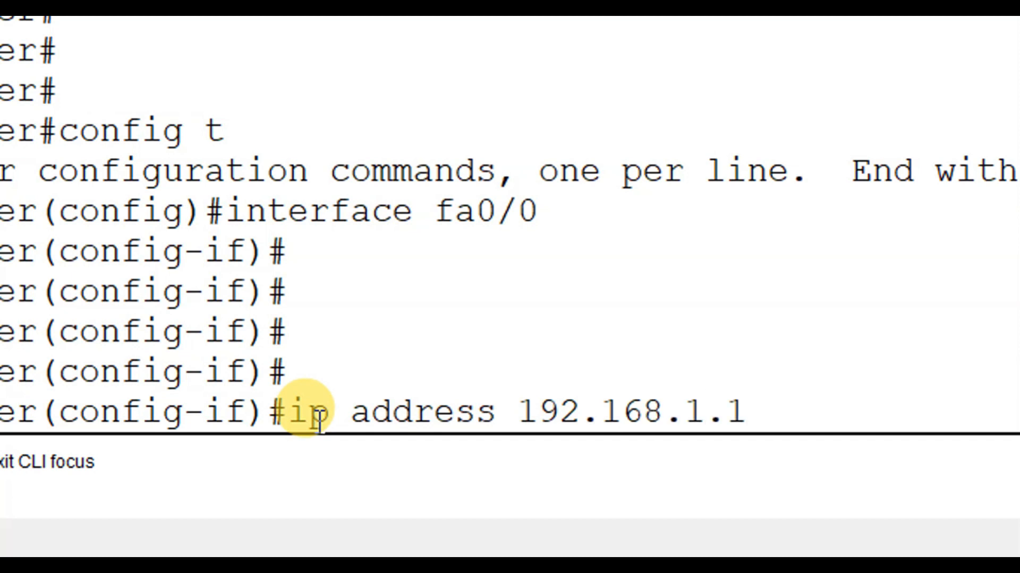
{"action": "type", "text": "00 255.255.25"}
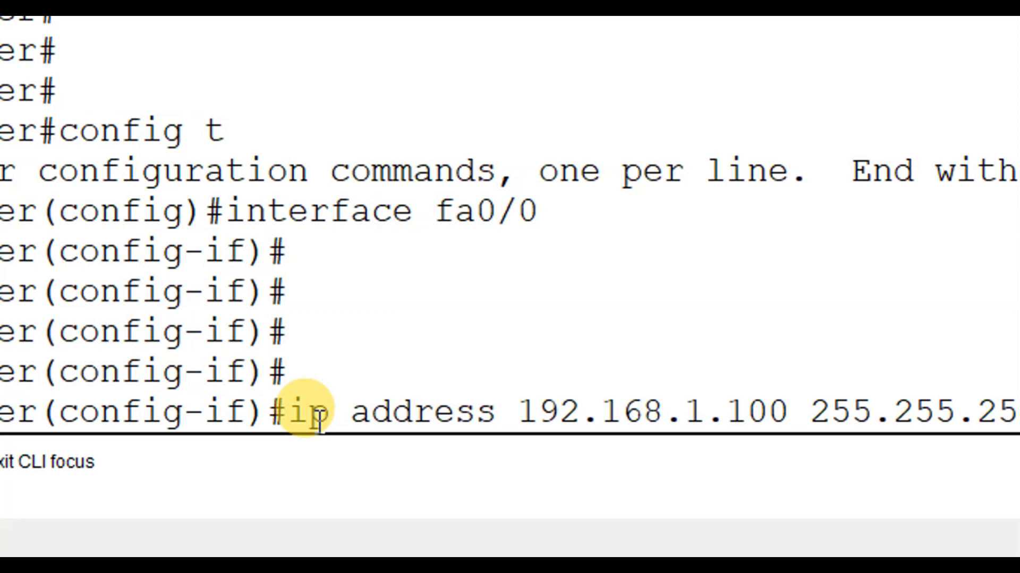
{"action": "key", "text": "Return"}
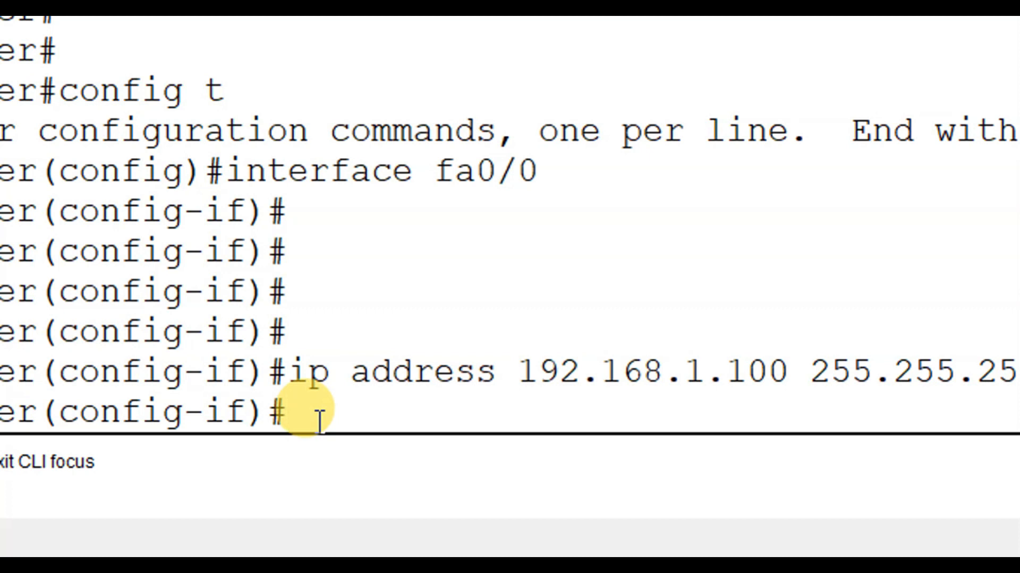
Enable the fa0/0 interface with the command no shut and review the interface status messages
{"action": "type", "text": "no shut"}
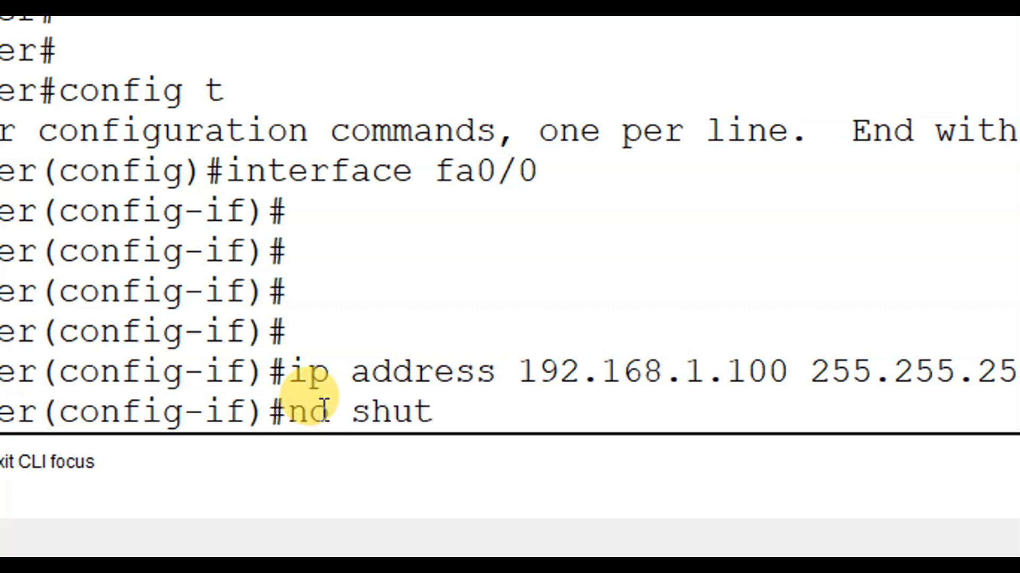
{"action": "key", "text": "Return"}
{"action": "key", "text": "Return"}
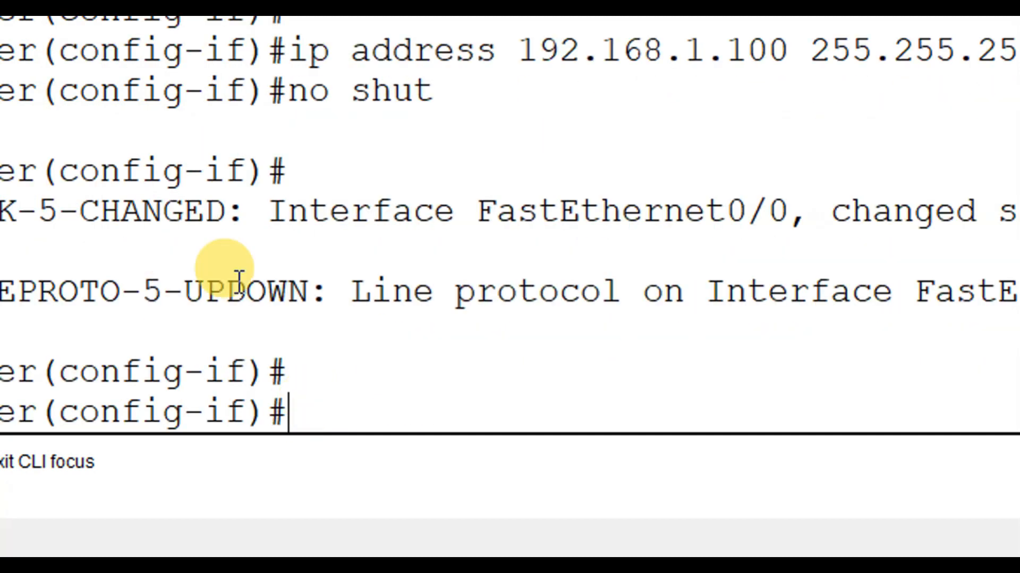
{"action": "left_click_drag", "start_coordinate": [393, 215], "coordinate": [867, 217]}
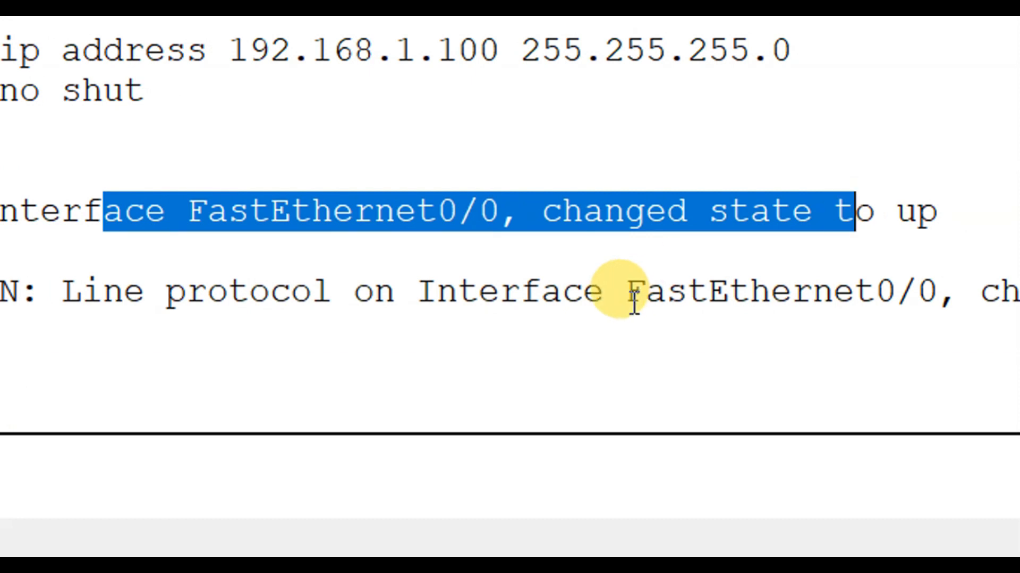
{"action": "left_click", "coordinate": [496, 365]}
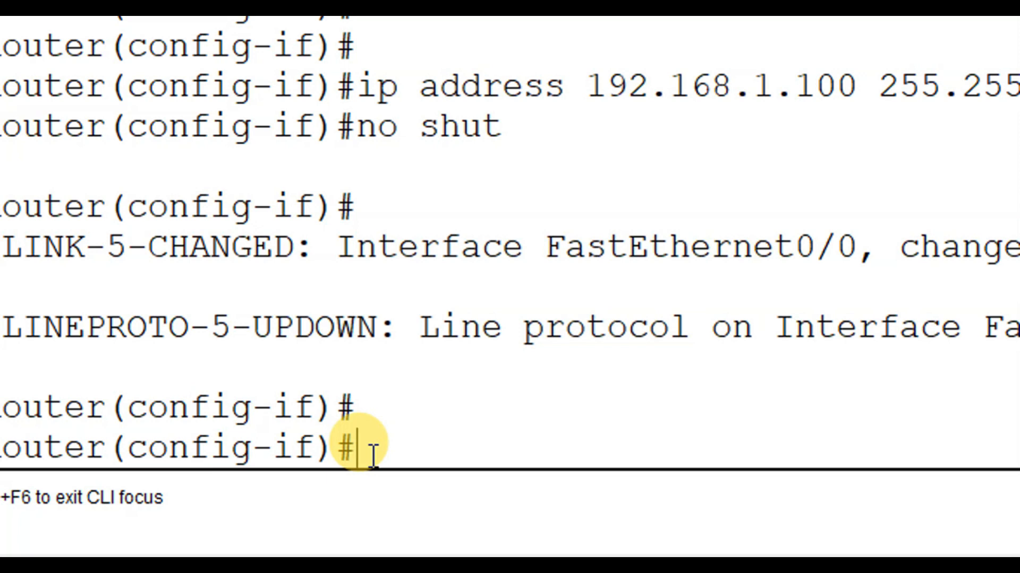
Start a do command at Router0's interface configuration prompt
{"action": "type", "text": "do"}
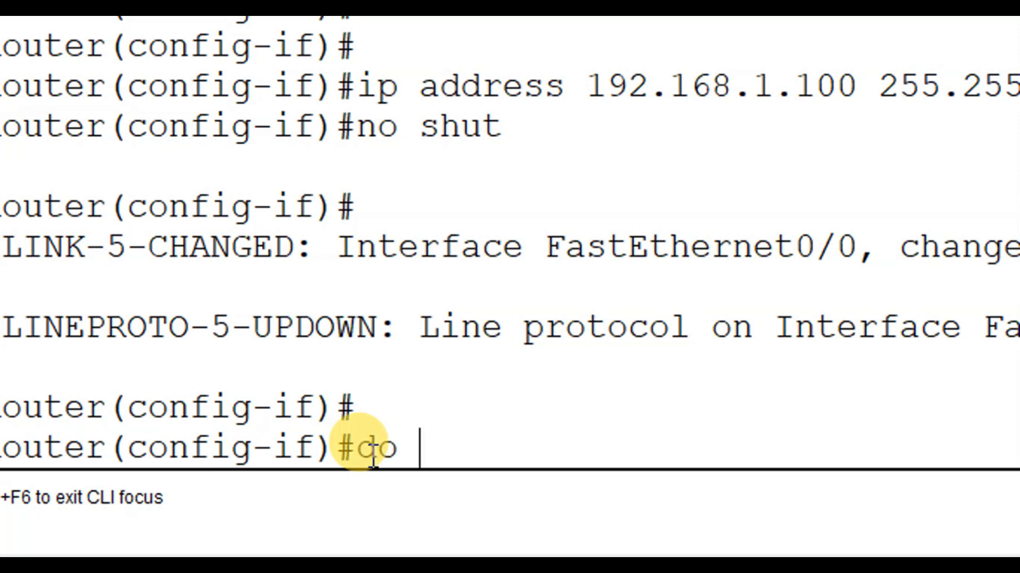
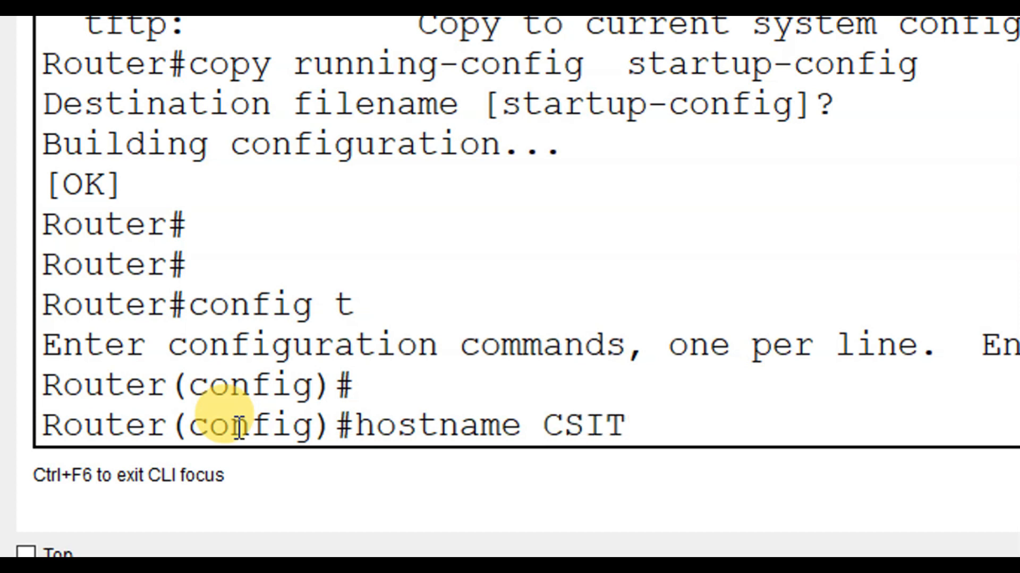
Set the router's hostname to CSIT with the command hostname CSIT and review the renamed prompt
{"action": "type", "text": "IT"}
{"action": "key", "text": "Return"}
{"action": "key", "text": "Return"}
{"action": "key", "text": "Return"}
{"action": "key", "text": "Return"}
{"action": "left_click_drag", "start_coordinate": [99, 357], "coordinate": [54, 353]}
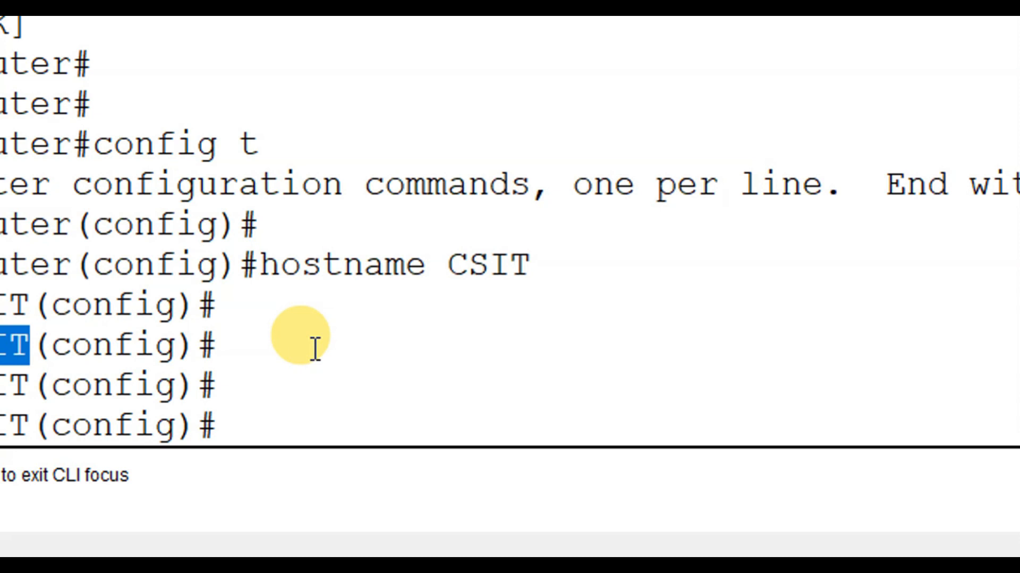
{"action": "left_click", "coordinate": [265, 420]}
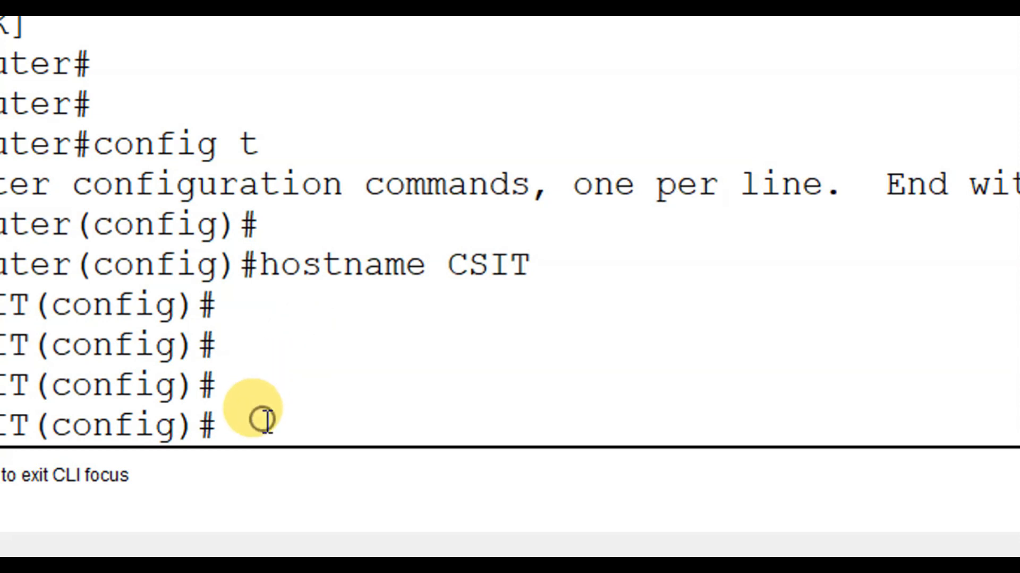
Leave global configuration mode and return to the router's privileged EXEC prompt
{"action": "key", "text": "ctrl+z"}
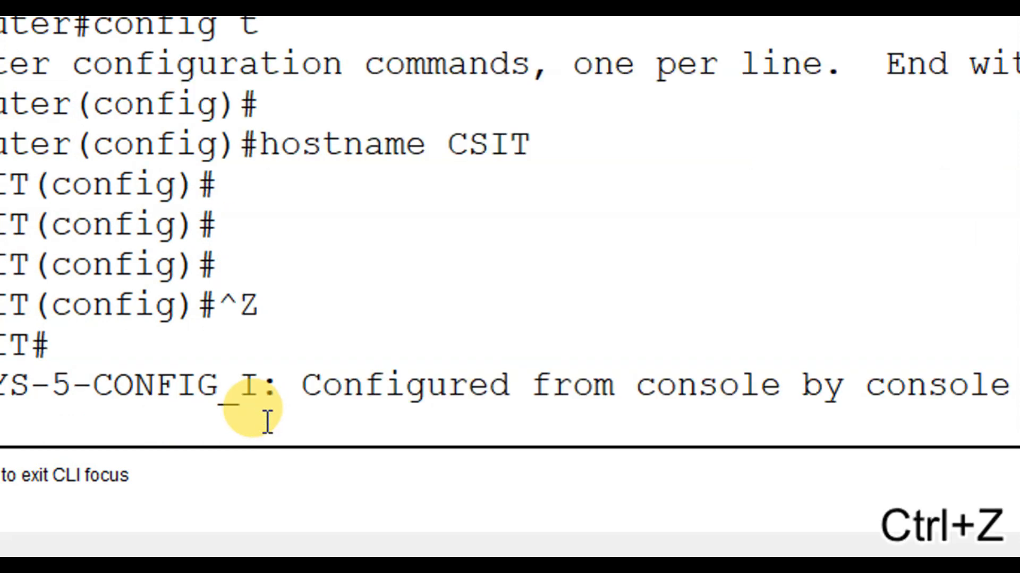
{"action": "key", "text": "Return"}
{"action": "key", "text": "Return"}
{"action": "key", "text": "Return"}
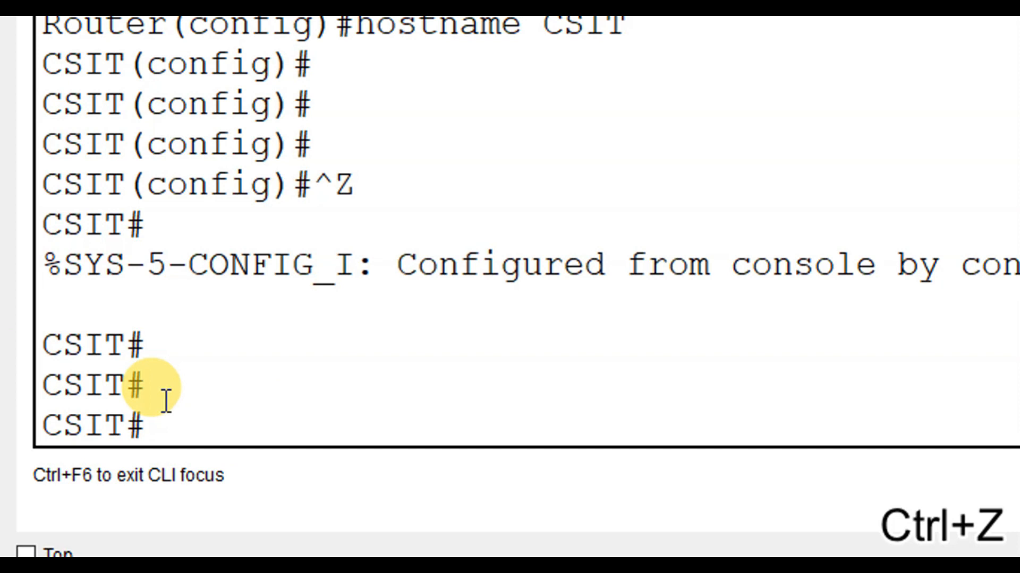
Start a ping command at the router's privileged prompt and check the PCs' IP addresses in the topology
{"action": "type", "text": "PIN"}
{"action": "key", "text": "BackSpace"}
{"action": "key", "text": "BackSpace"}
{"action": "key", "text": "BackSpace"}
{"action": "type", "text": "ping"}
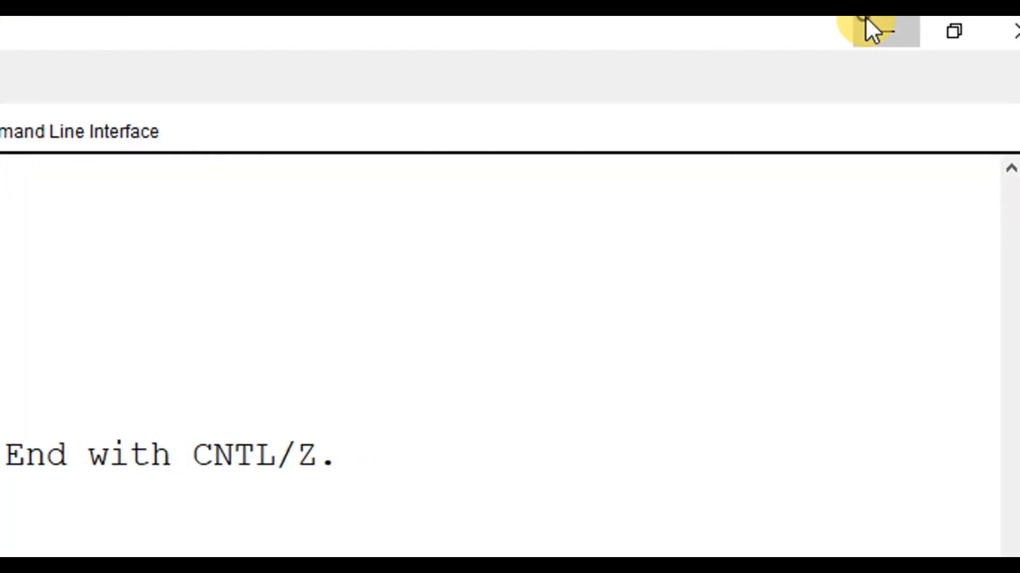
{"action": "left_click", "coordinate": [867, 21]}
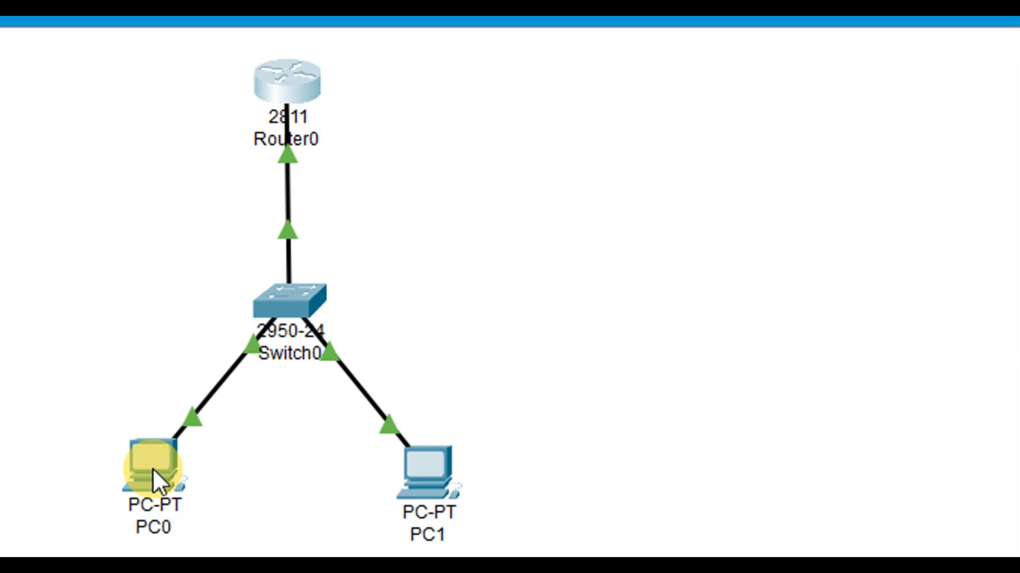
{"action": "mouse_move", "coordinate": [153, 469]}
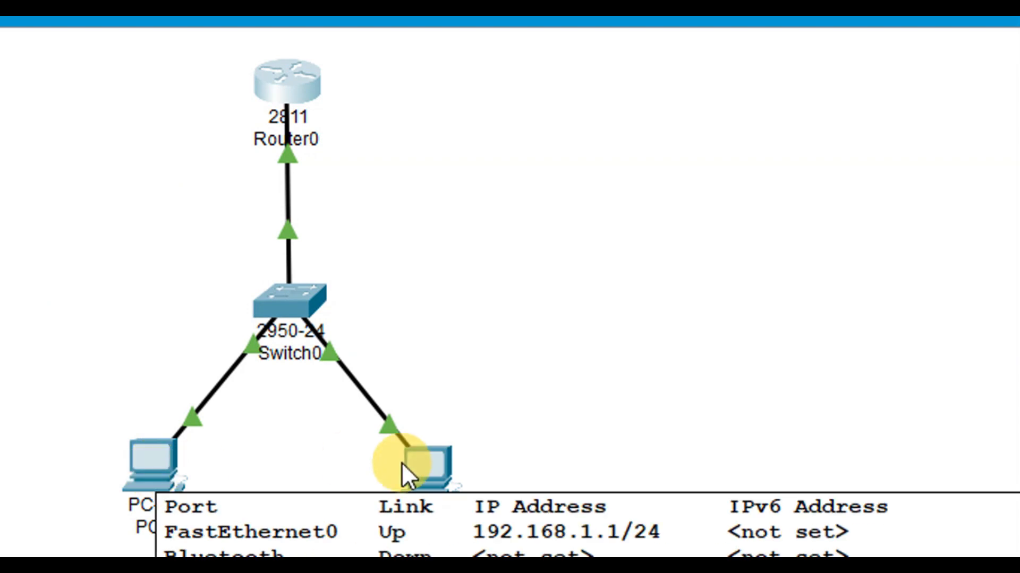
{"action": "mouse_move", "coordinate": [419, 464]}
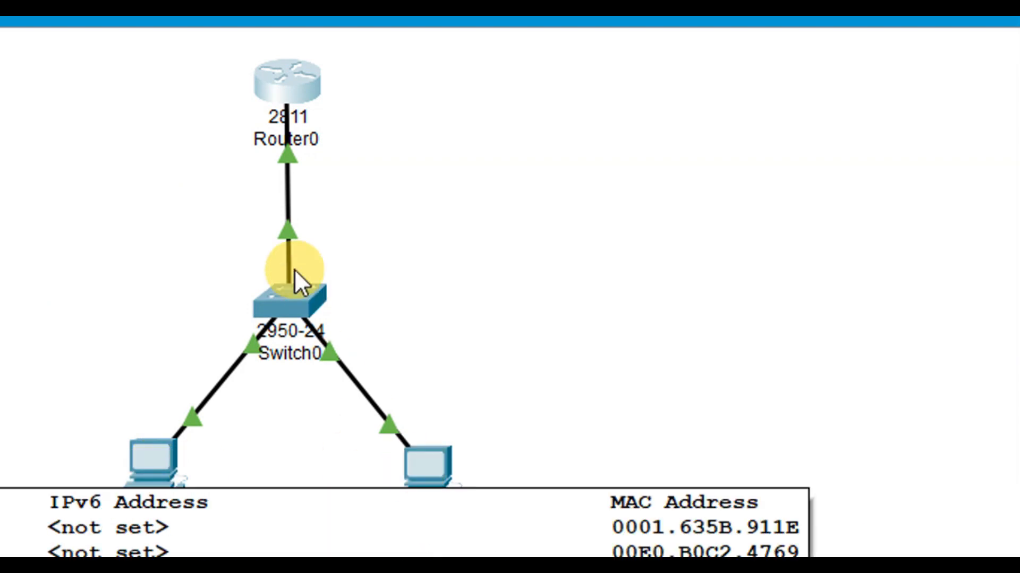
{"action": "left_click", "coordinate": [291, 101]}
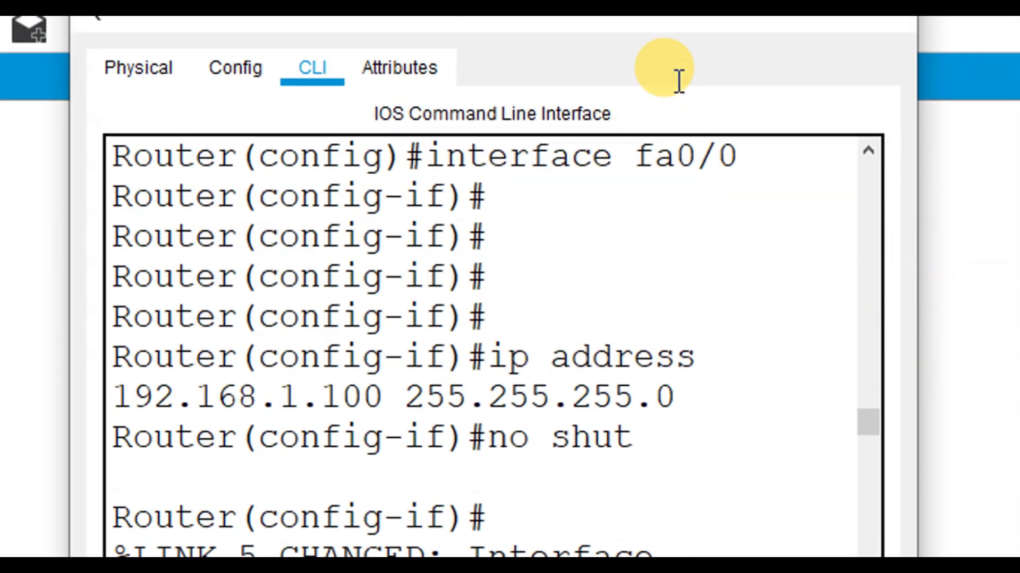
Test connectivity from the router to PC0 with ping 192.168.1.1 and examine the echo results
{"action": "left_click", "coordinate": [812, 88]}
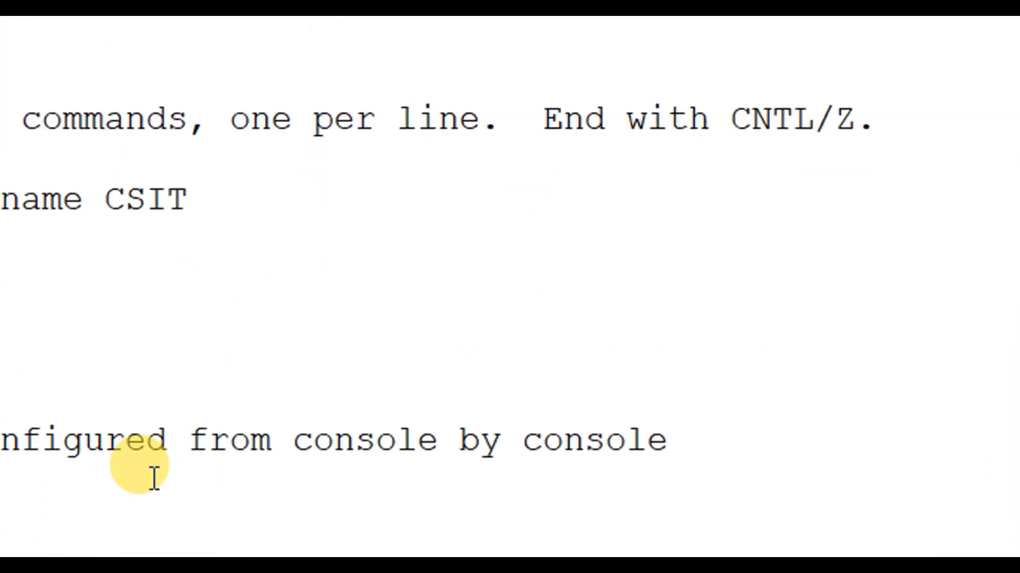
{"action": "key", "text": "Return"}
{"action": "key", "text": "Return"}
{"action": "key", "text": "Return"}
{"action": "type", "text": "ping 1"}
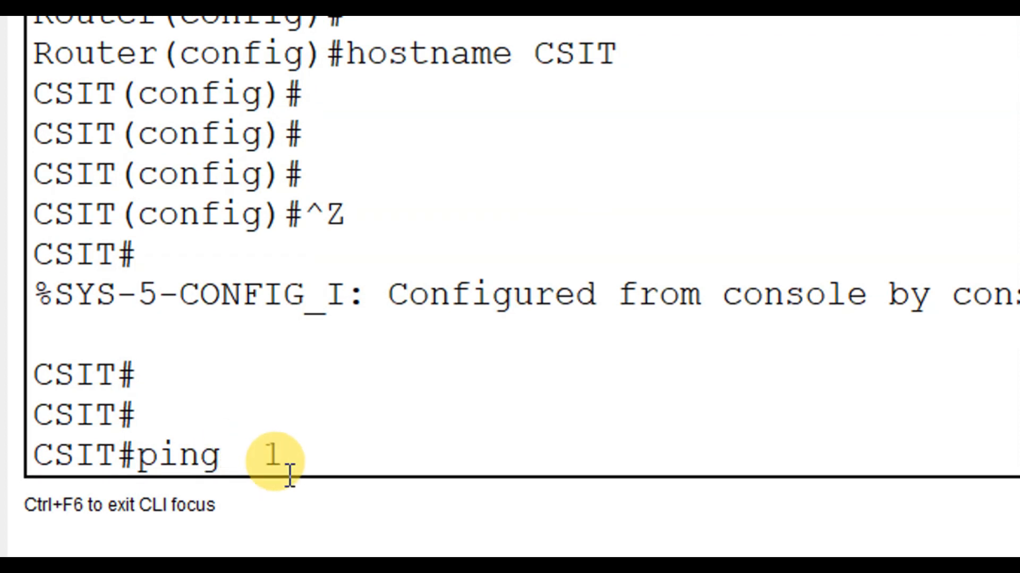
{"action": "type", "text": "92.168.1.1"}
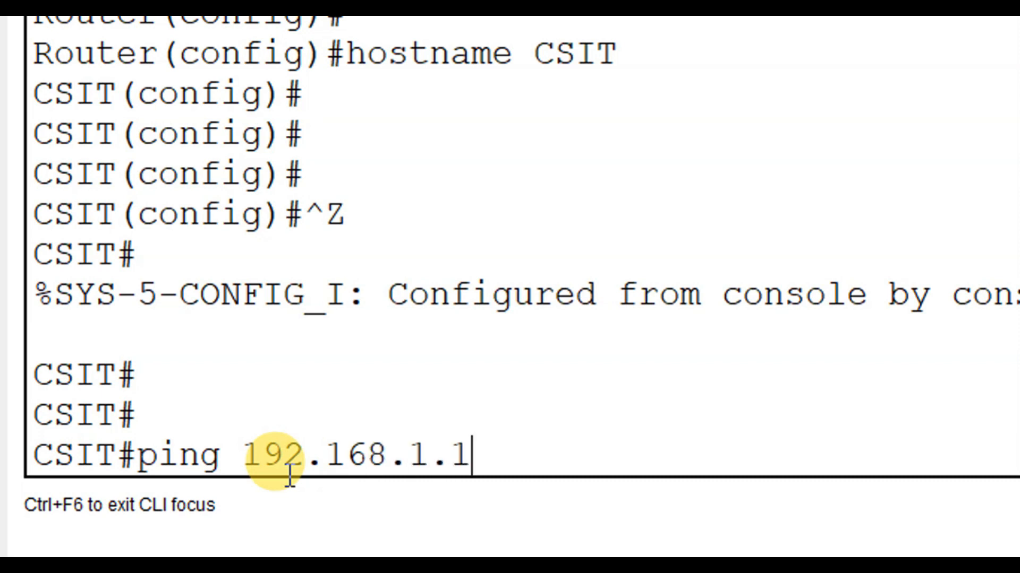
{"action": "key", "text": "Return"}
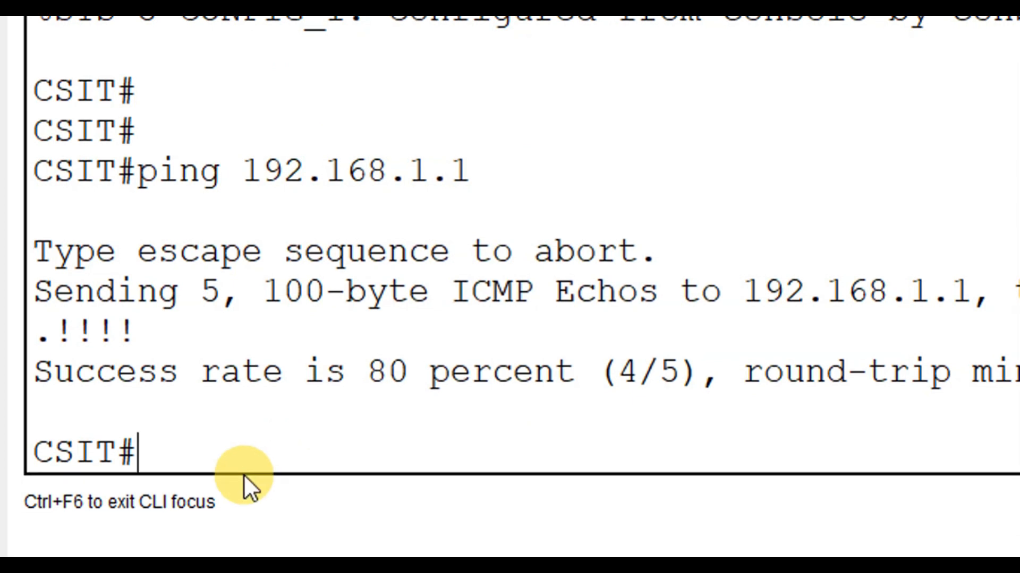
{"action": "left_click_drag", "start_coordinate": [59, 337], "coordinate": [52, 340]}
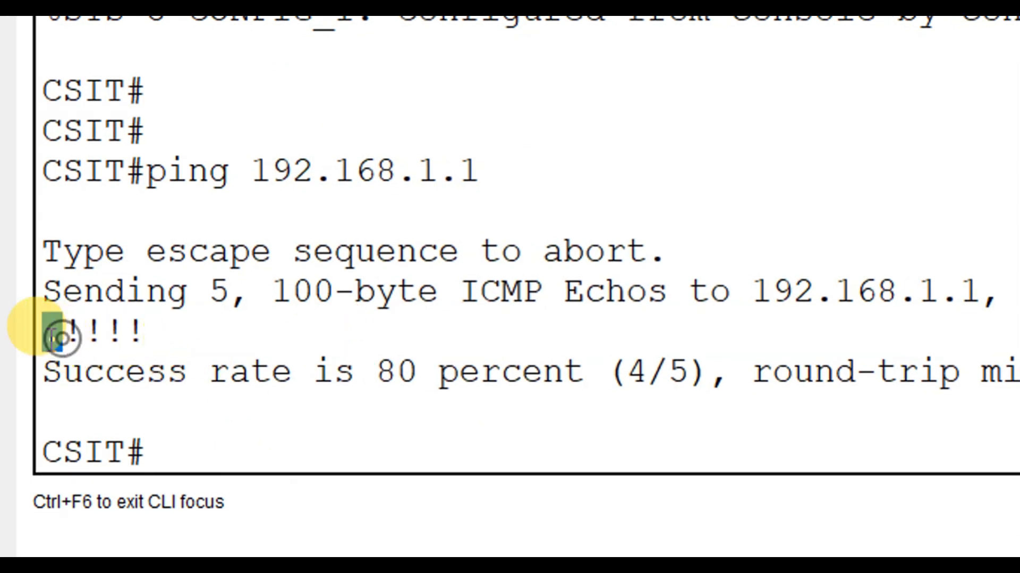
{"action": "left_click_drag", "start_coordinate": [141, 338], "coordinate": [66, 337]}
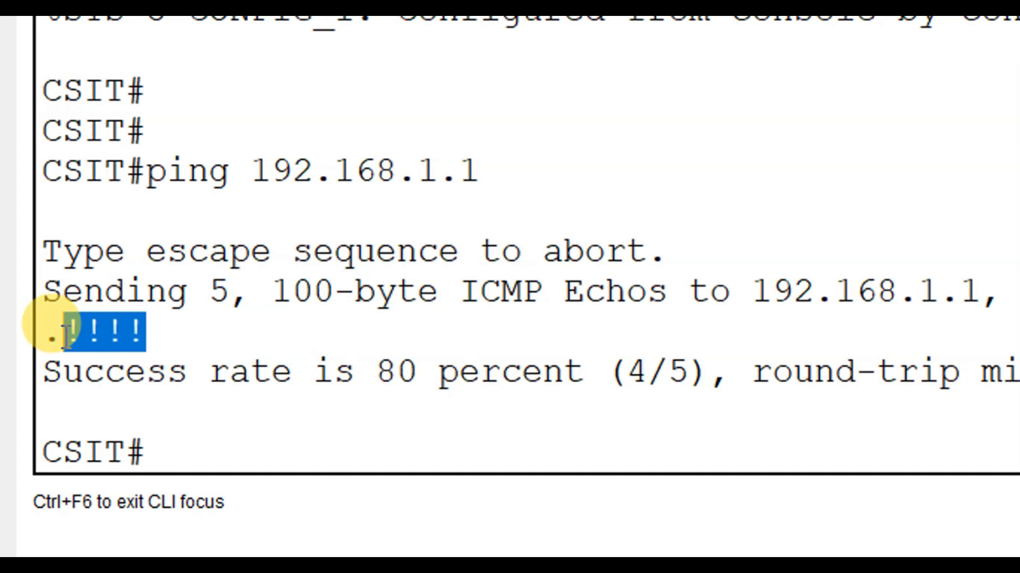
Repeat the ping to 192.168.1.1 from the router and examine the new echo results
{"action": "left_click", "coordinate": [202, 435]}
{"action": "key", "text": "Up"}
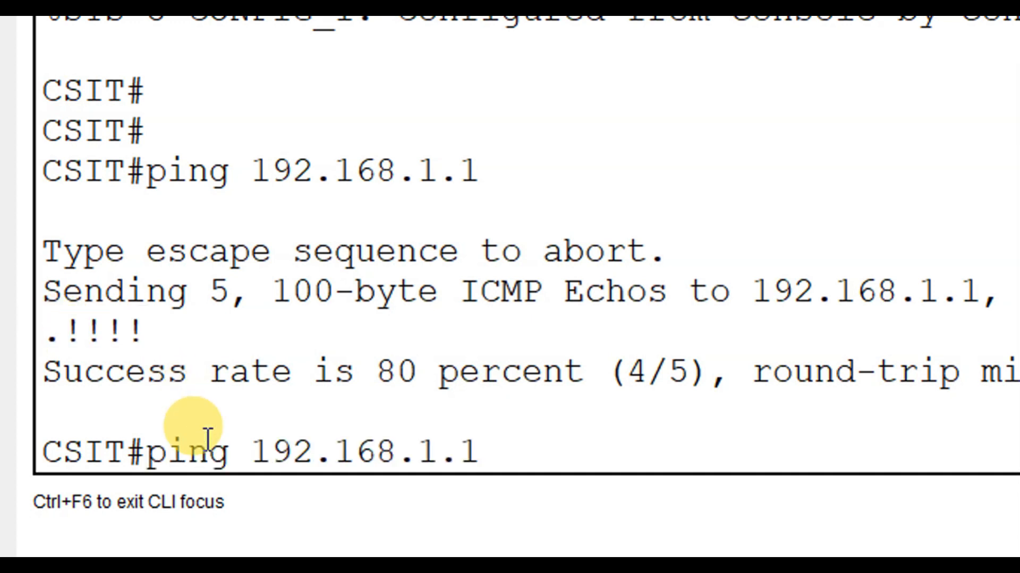
{"action": "key", "text": "Return"}
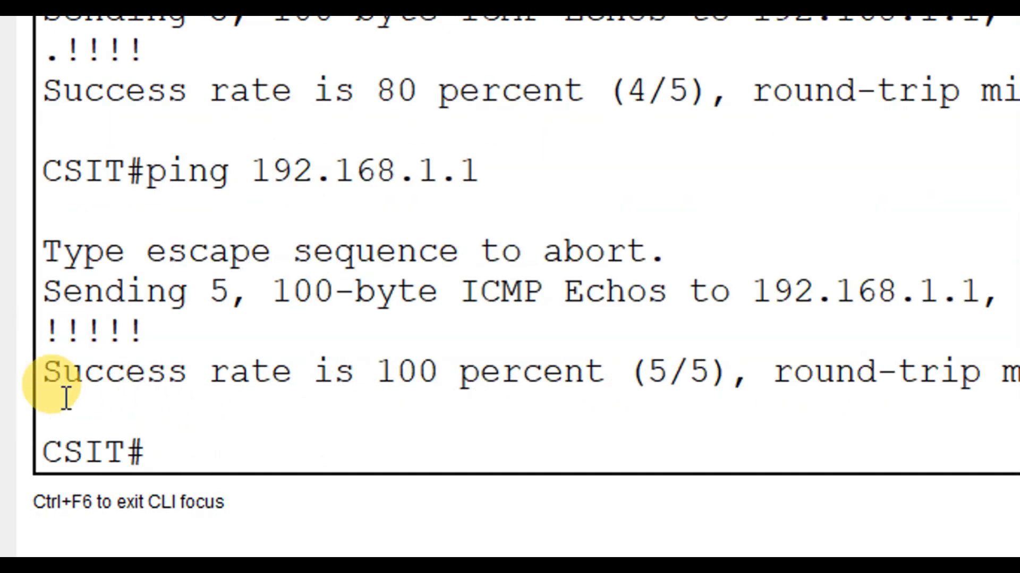
{"action": "left_click_drag", "start_coordinate": [143, 337], "coordinate": [51, 337]}
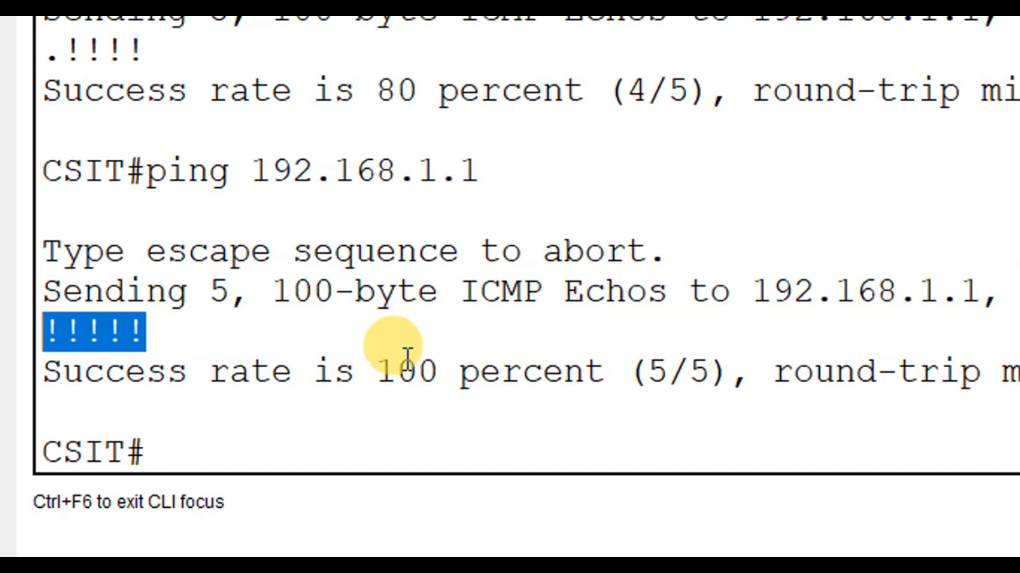
Test connectivity from the router to PC1 with ping 192.168.1.2 and examine the echo results
{"action": "left_click", "coordinate": [251, 440]}
{"action": "key", "text": "Up"}
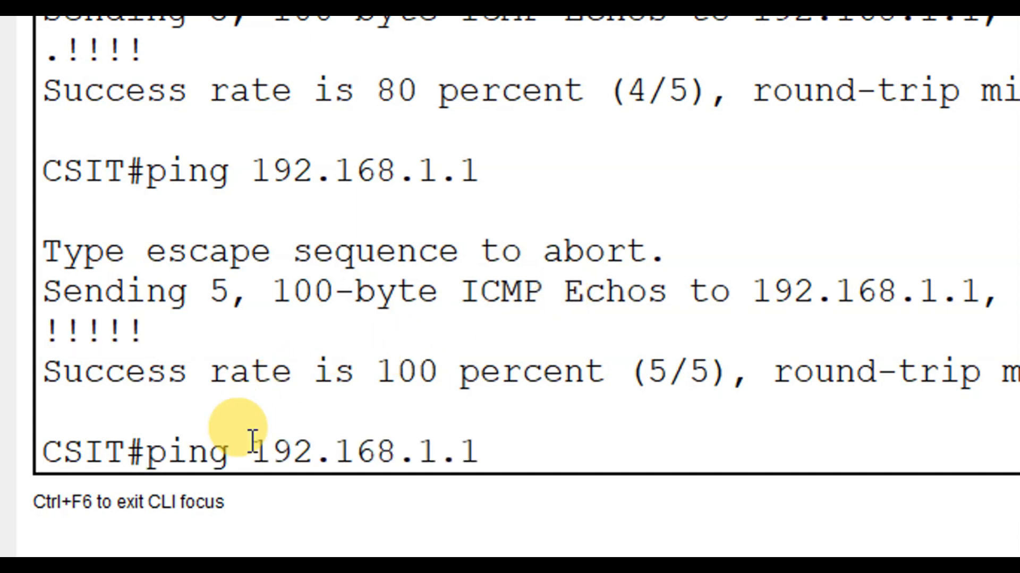
{"action": "type", "text": "2"}
{"action": "key", "text": "Return"}
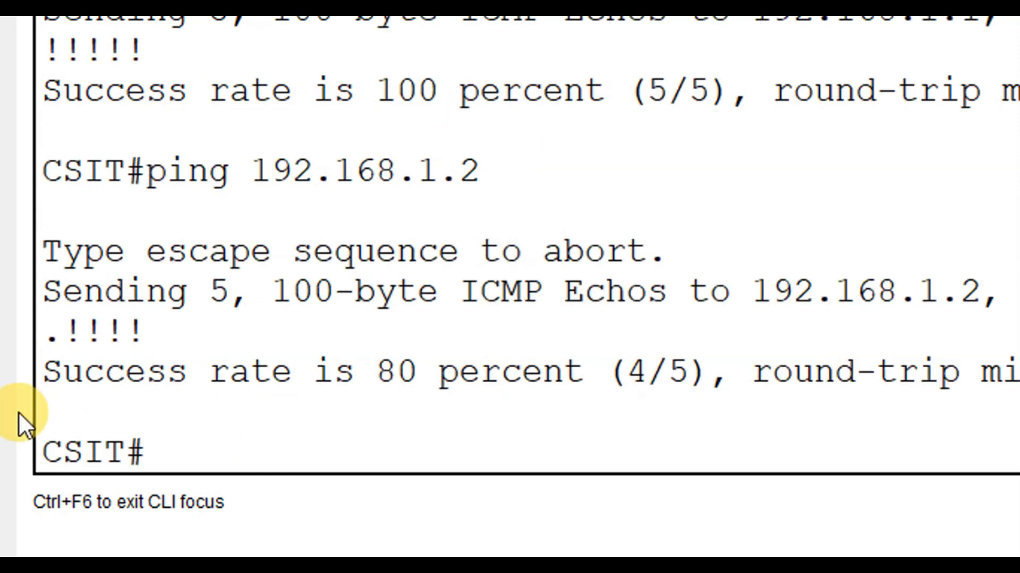
{"action": "left_click_drag", "start_coordinate": [61, 332], "coordinate": [151, 330]}
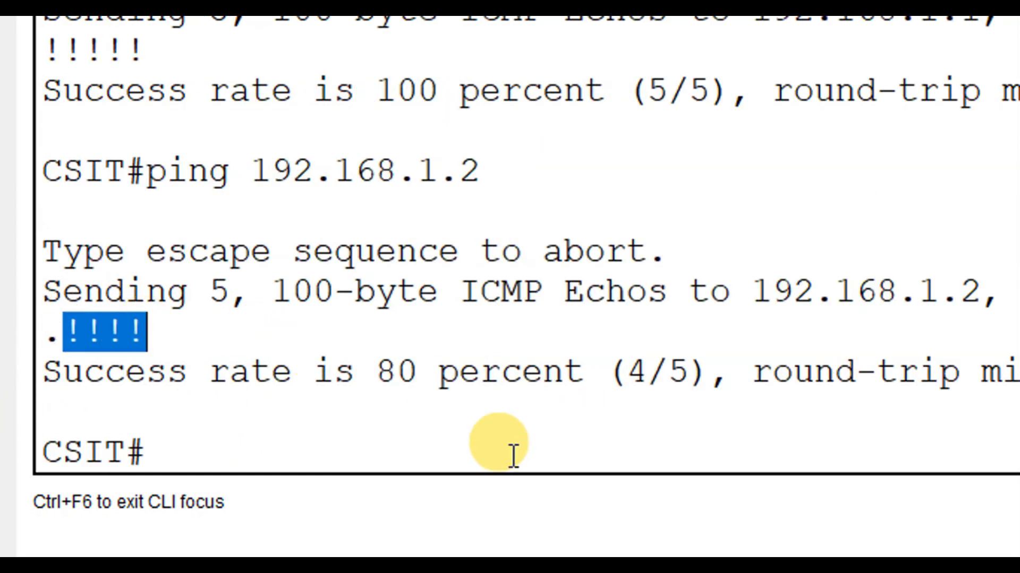
Repeat the ping to 192.168.1.2 from the router, then put the router window away
{"action": "left_click", "coordinate": [350, 445]}
{"action": "key", "text": "Up"}
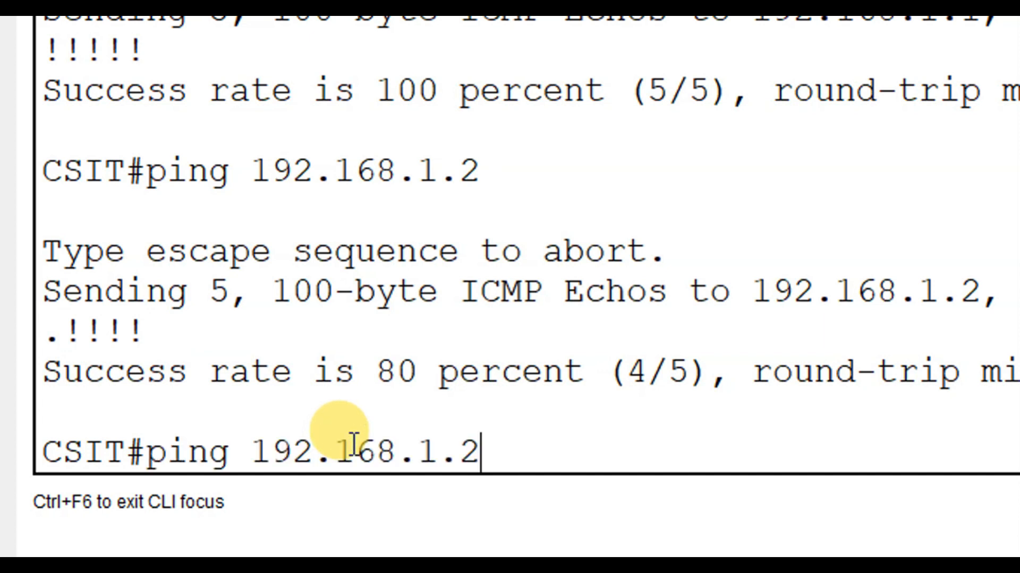
{"action": "key", "text": "Return"}
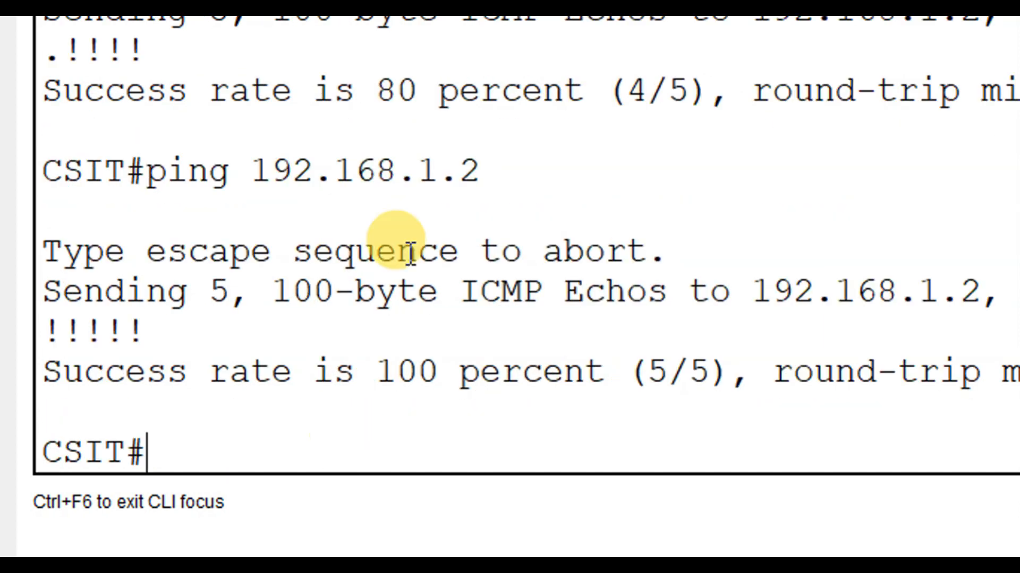
{"action": "left_click", "coordinate": [866, 28]}
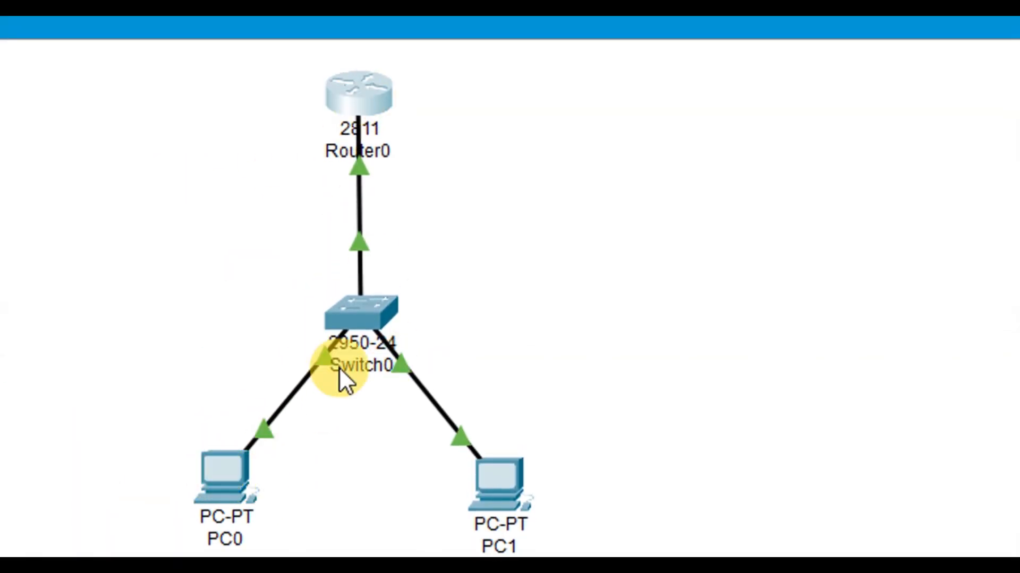
Open the Command Prompt on PC0 and ping the router's gateway address 192.168.1.100
{"action": "left_click", "coordinate": [225, 467]}
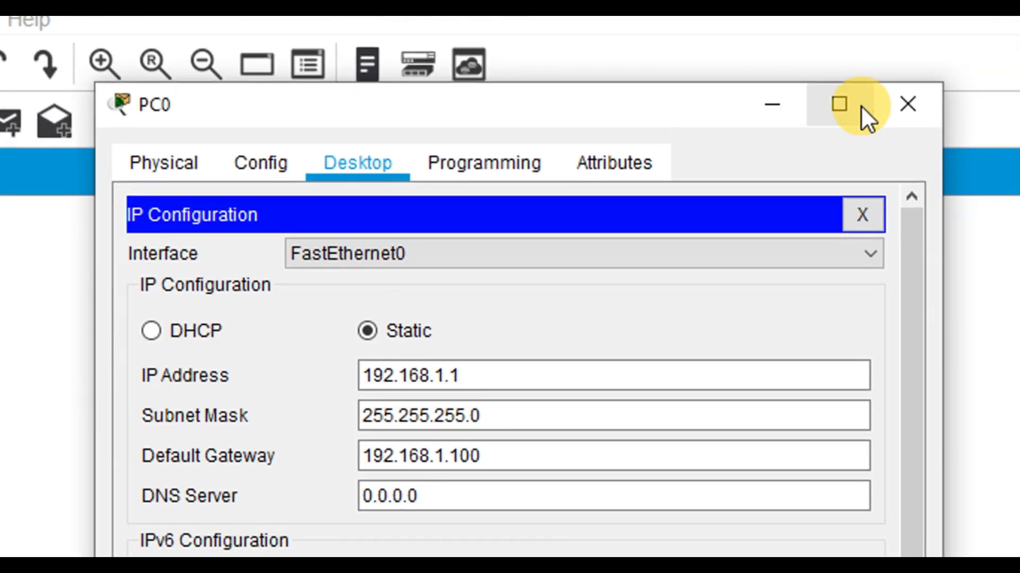
{"action": "left_click", "coordinate": [847, 108]}
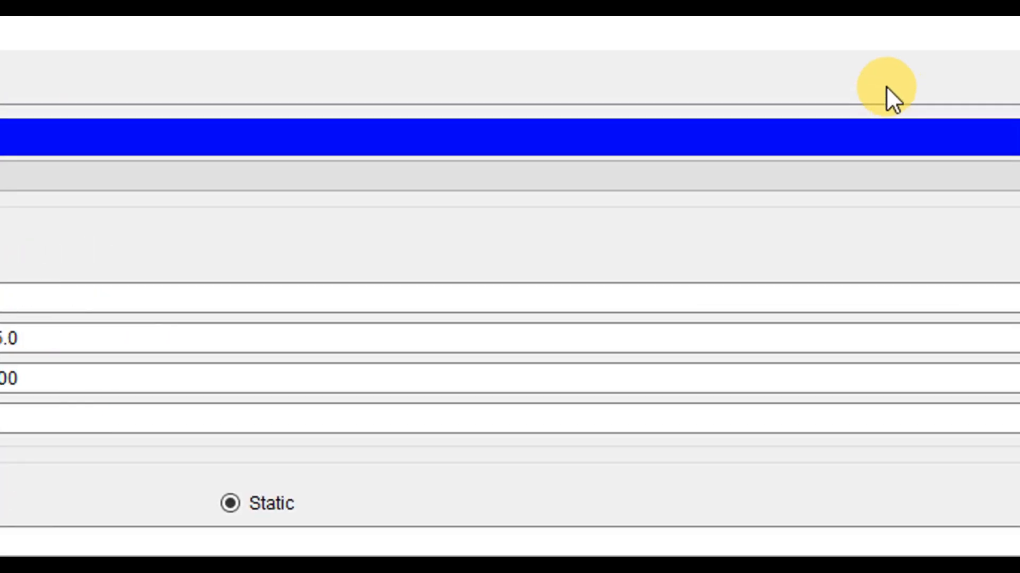
{"action": "left_click", "coordinate": [956, 136]}
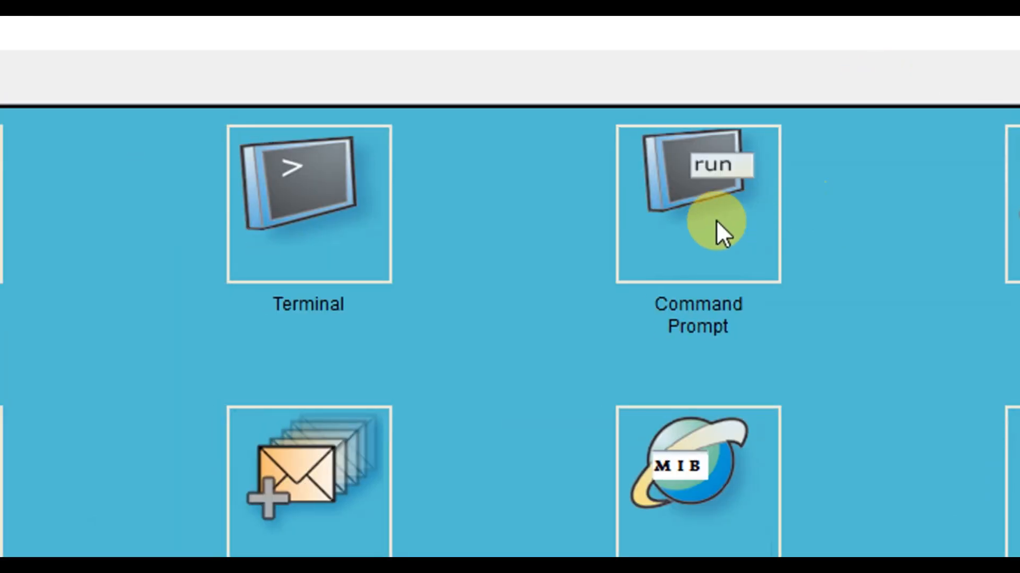
{"action": "left_click", "coordinate": [682, 227]}
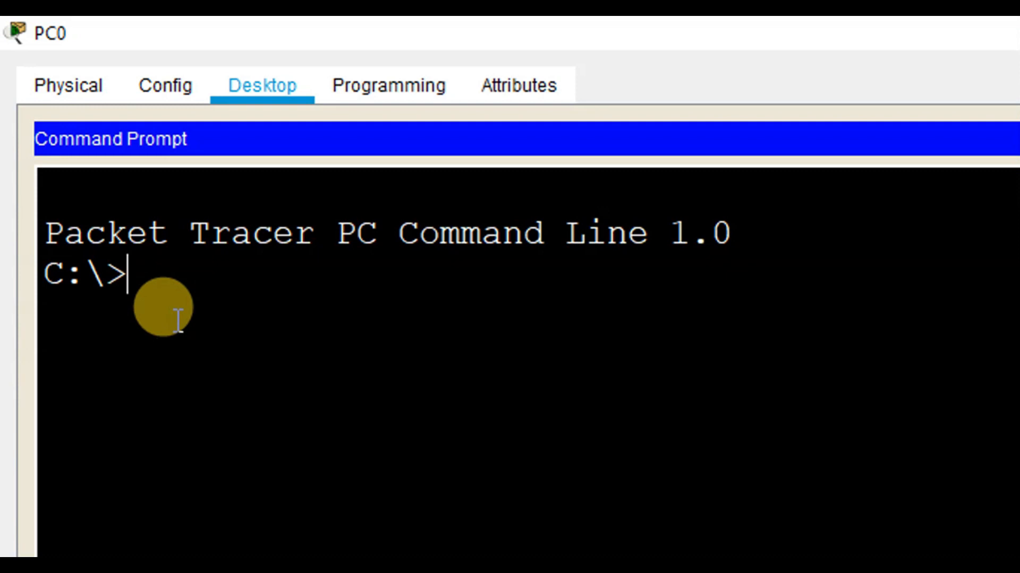
{"action": "type", "text": "ping"}
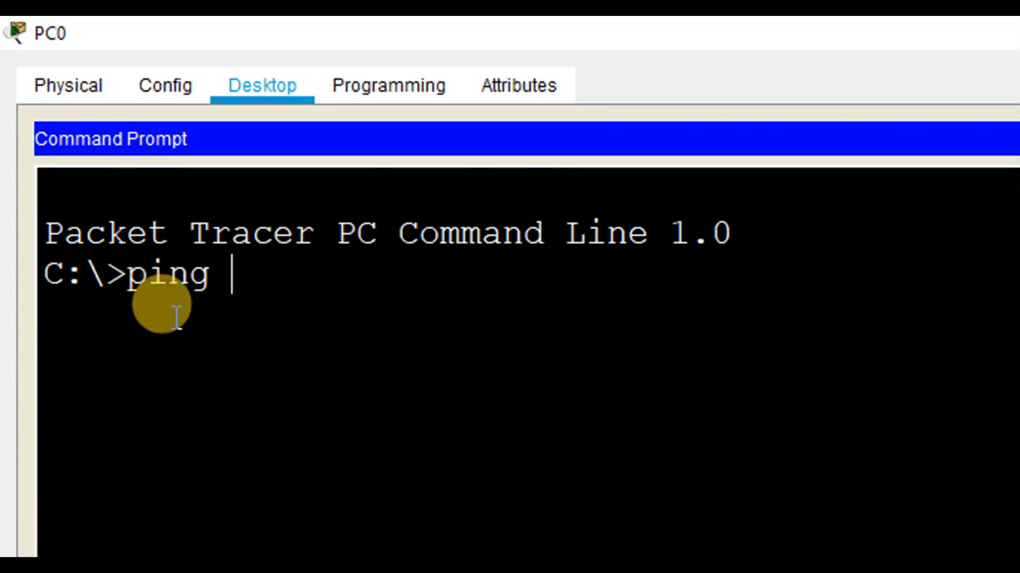
{"action": "type", "text": " 192.168.1.100"}
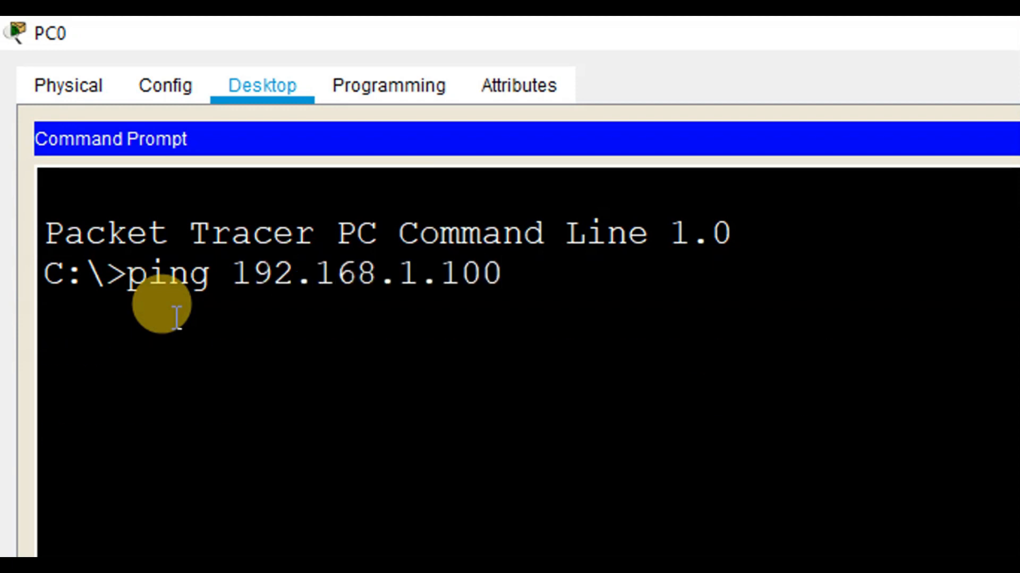
{"action": "key", "text": "Return"}
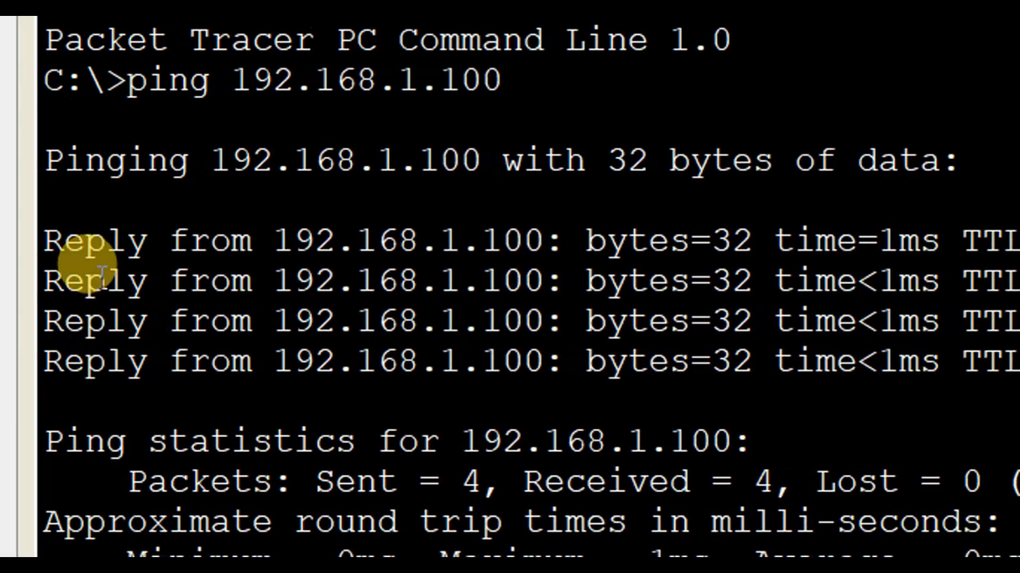
Examine the ping replies, packet statistics and round-trip times on PC0, then return to the topology
{"action": "left_click_drag", "start_coordinate": [54, 239], "coordinate": [867, 369]}
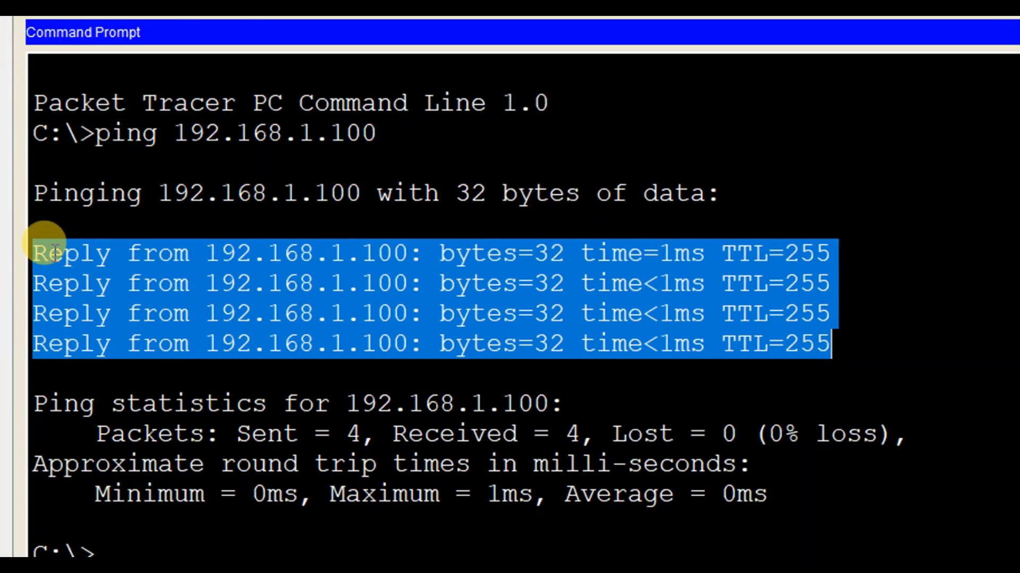
{"action": "left_click", "coordinate": [165, 444]}
{"action": "left_click_drag", "start_coordinate": [143, 438], "coordinate": [811, 418]}
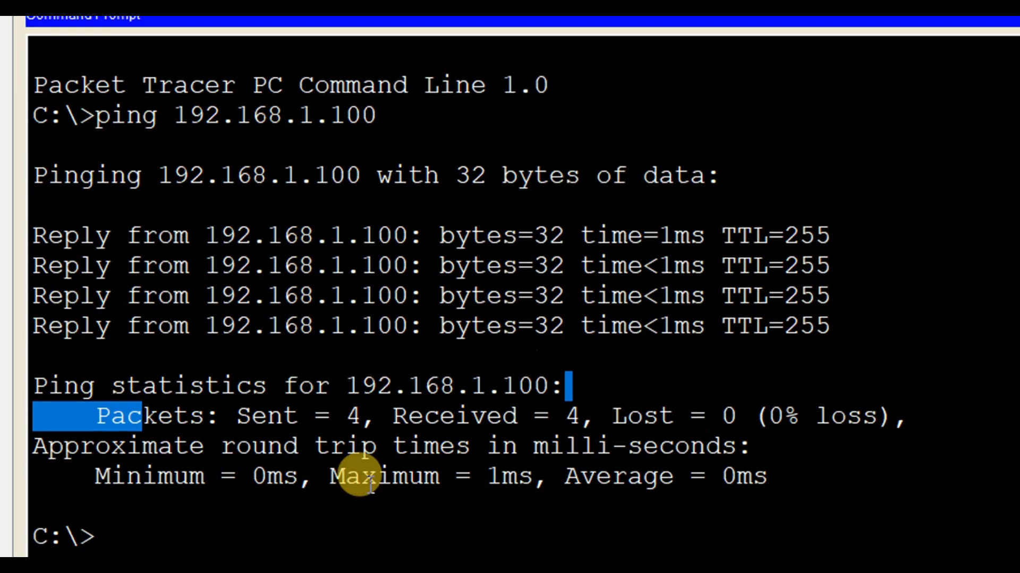
{"action": "left_click_drag", "start_coordinate": [187, 495], "coordinate": [732, 474]}
{"action": "left_click_drag", "start_coordinate": [734, 431], "coordinate": [756, 425]}
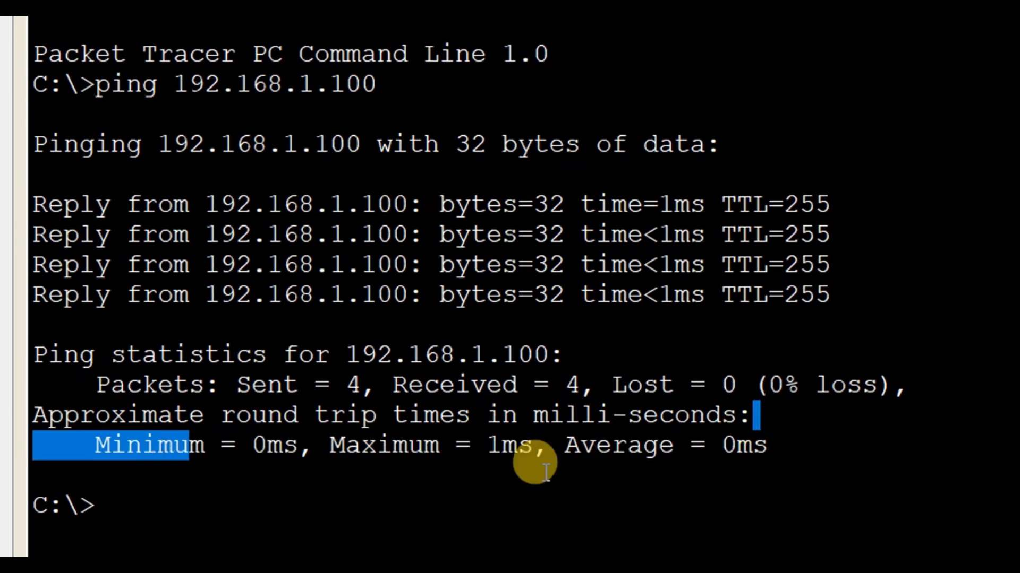
{"action": "scroll", "coordinate": [478, 472], "scroll_direction": "down", "scroll_amount": 1}
{"action": "left_click", "coordinate": [284, 475]}
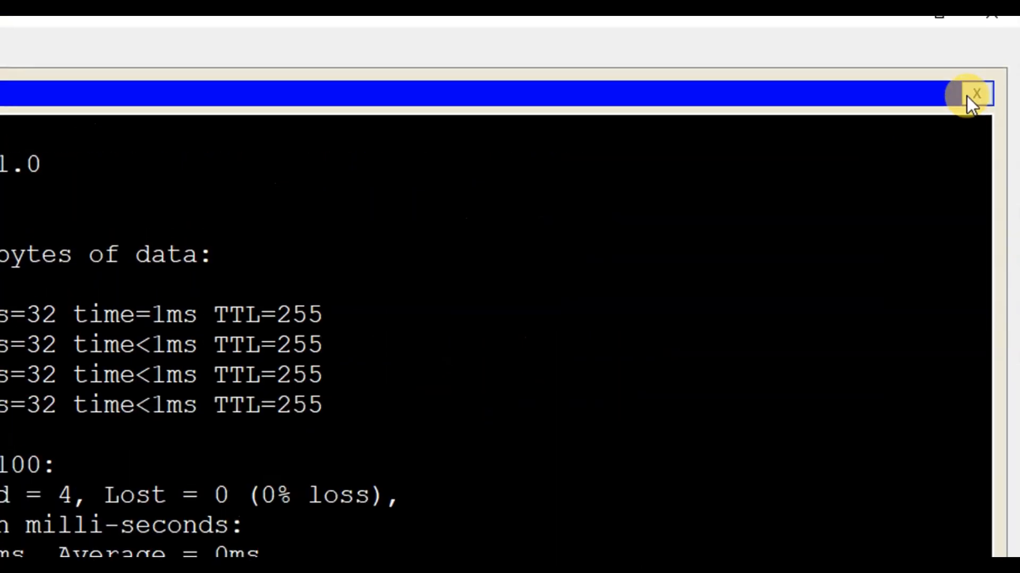
{"action": "left_click", "coordinate": [900, 32]}
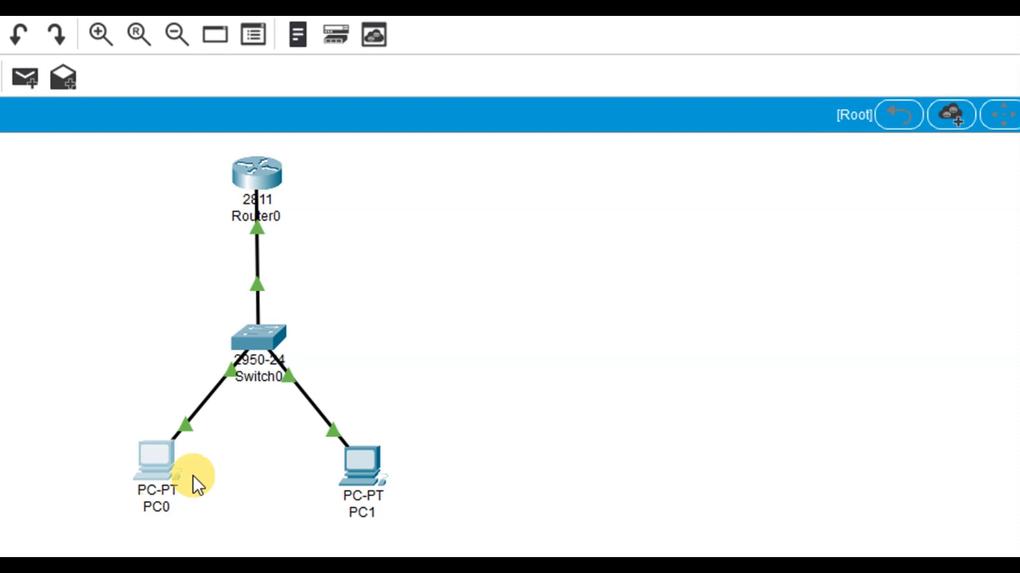
Reopen PC0's Command Prompt and ping PC1 at 192.168.1.2
{"action": "left_click", "coordinate": [163, 459]}
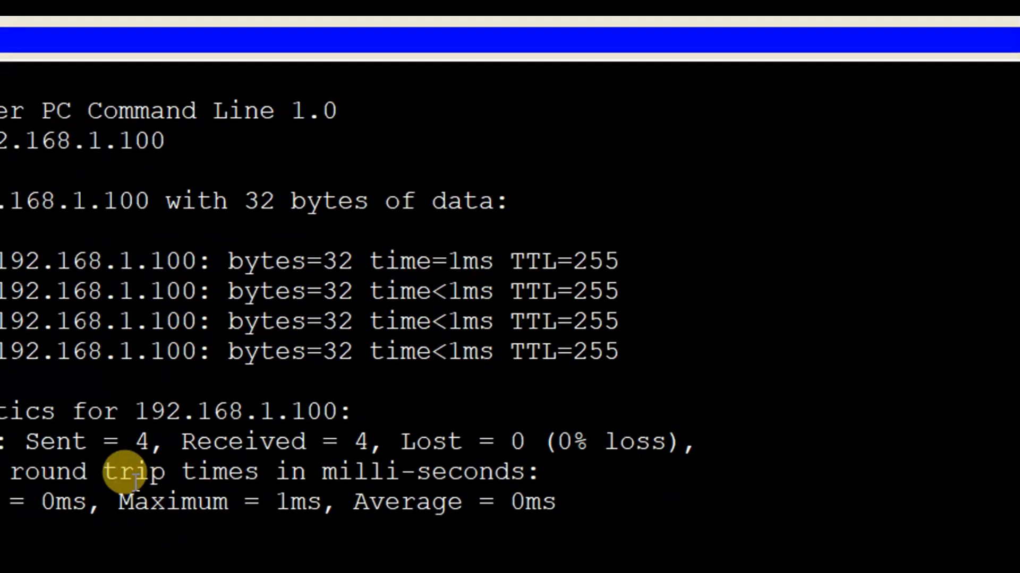
{"action": "type", "text": "ping "}
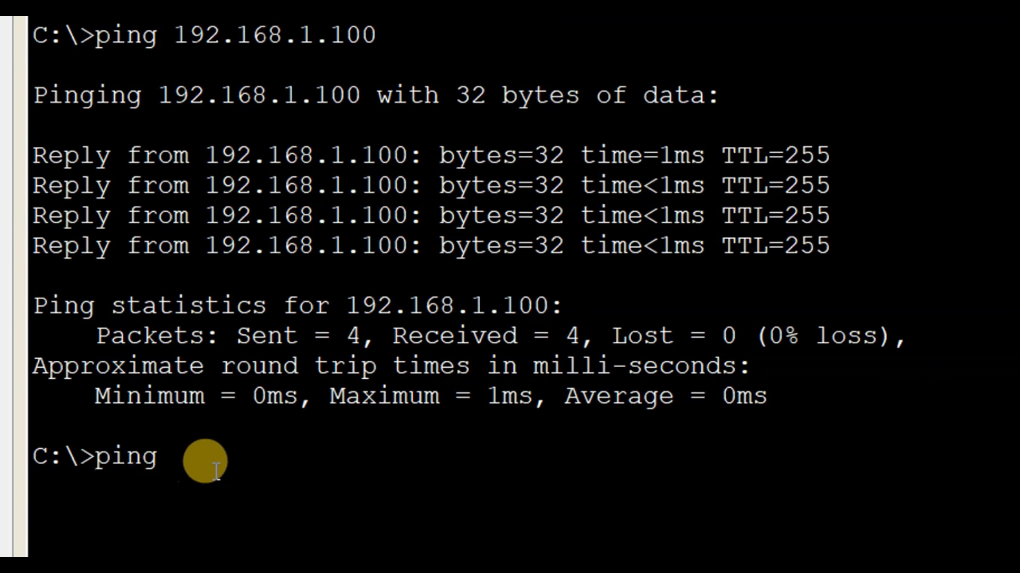
{"action": "type", "text": "192.168.1.2"}
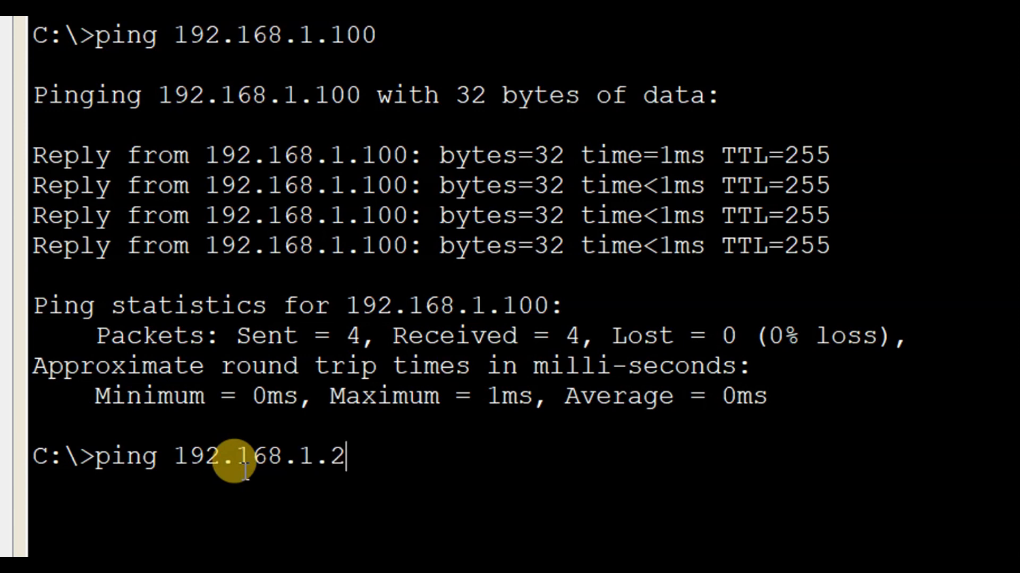
{"action": "key", "text": "Return"}
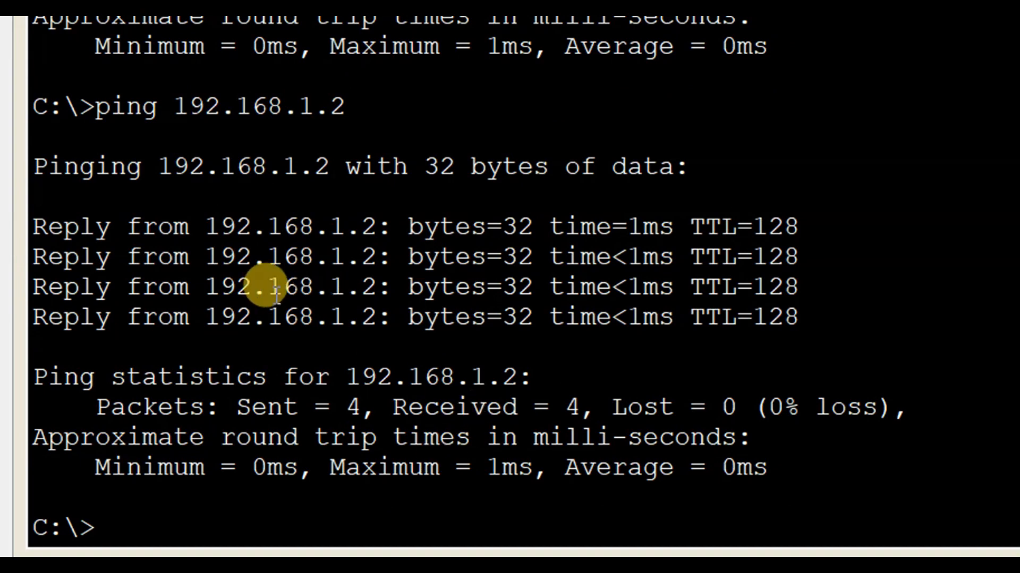
Examine the ping replies and packet statistics for 192.168.1.2, then close the Command Prompt and put PC0's window away
{"action": "left_click_drag", "start_coordinate": [33, 221], "coordinate": [816, 319]}
{"action": "left_click_drag", "start_coordinate": [205, 407], "coordinate": [909, 408]}
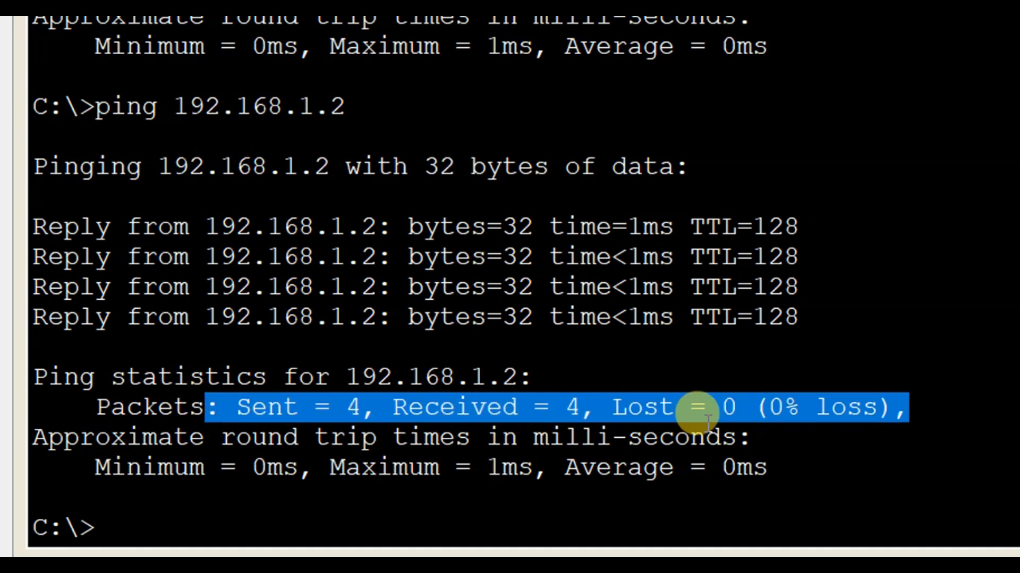
{"action": "scroll", "coordinate": [457, 430], "scroll_direction": "down", "scroll_amount": 1}
{"action": "left_click", "coordinate": [226, 454]}
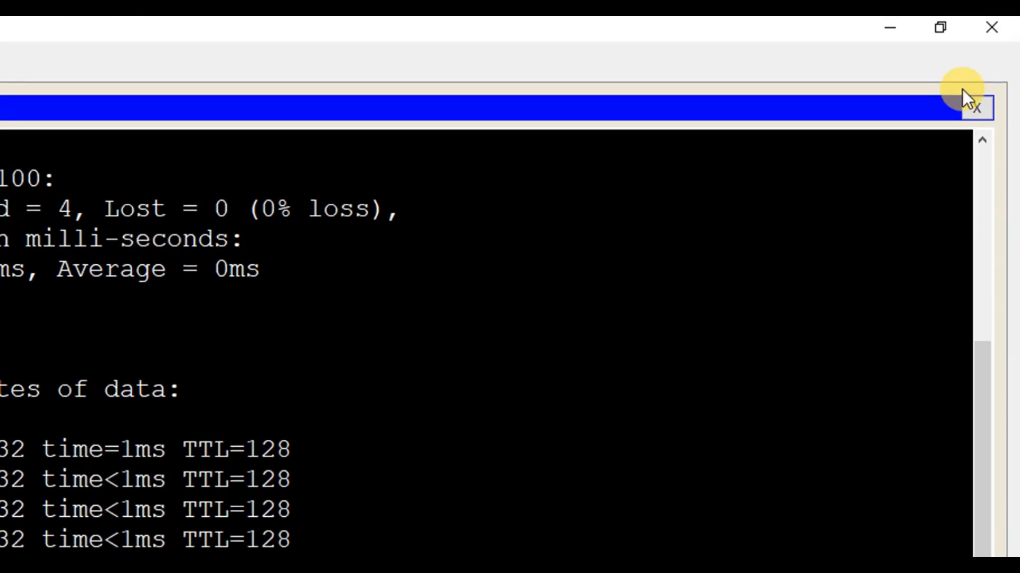
{"action": "left_click", "coordinate": [965, 98]}
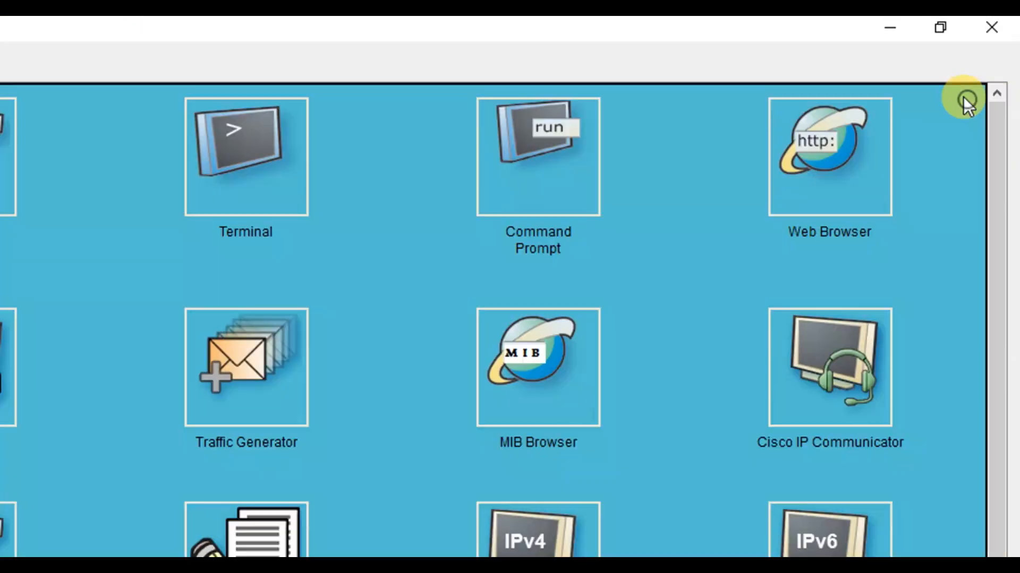
{"action": "left_click", "coordinate": [904, 31]}
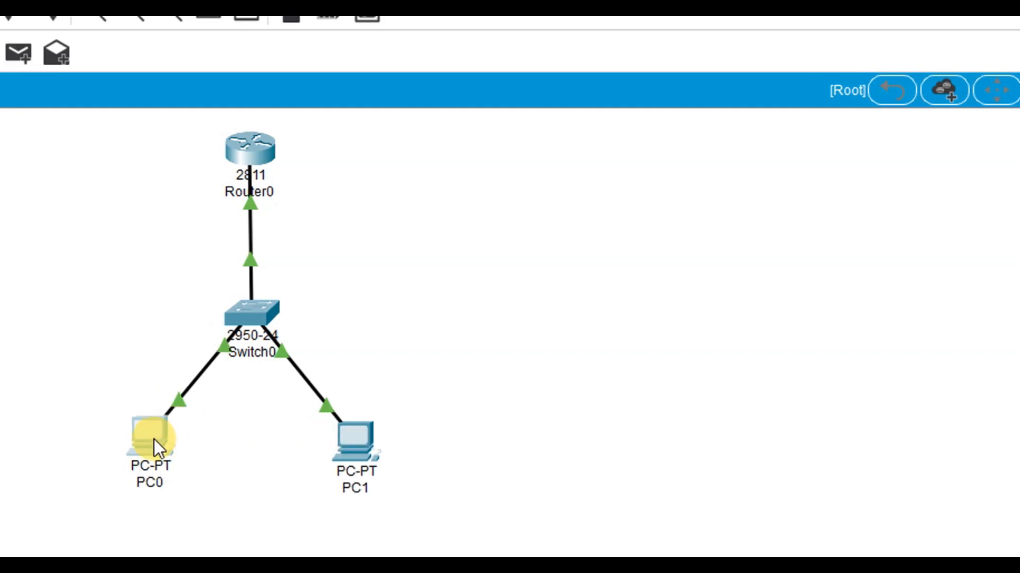
Send a simple PDU from PC0 to PC1 in the topology
{"action": "mouse_move", "coordinate": [154, 439]}
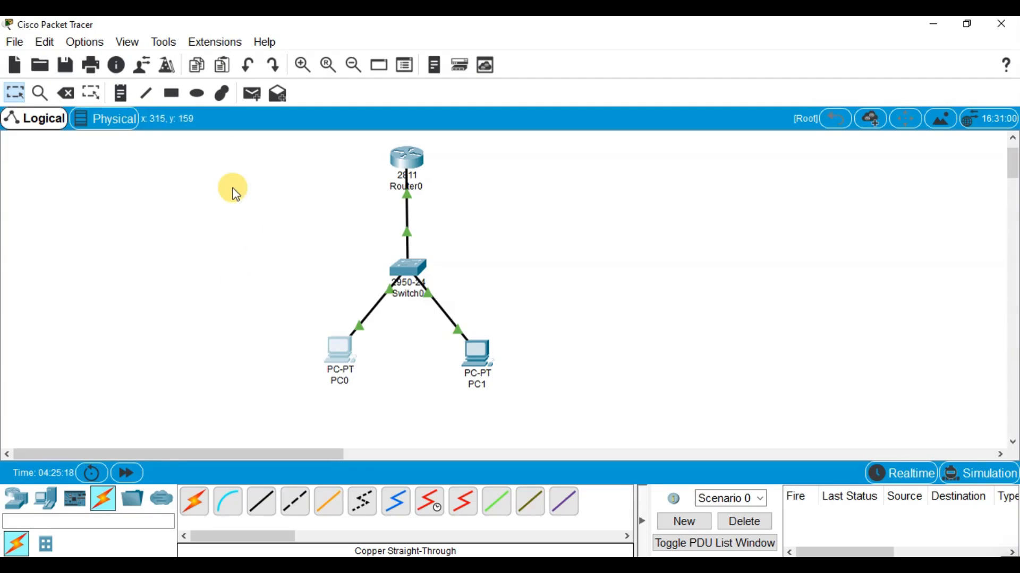
{"action": "left_click", "coordinate": [252, 94]}
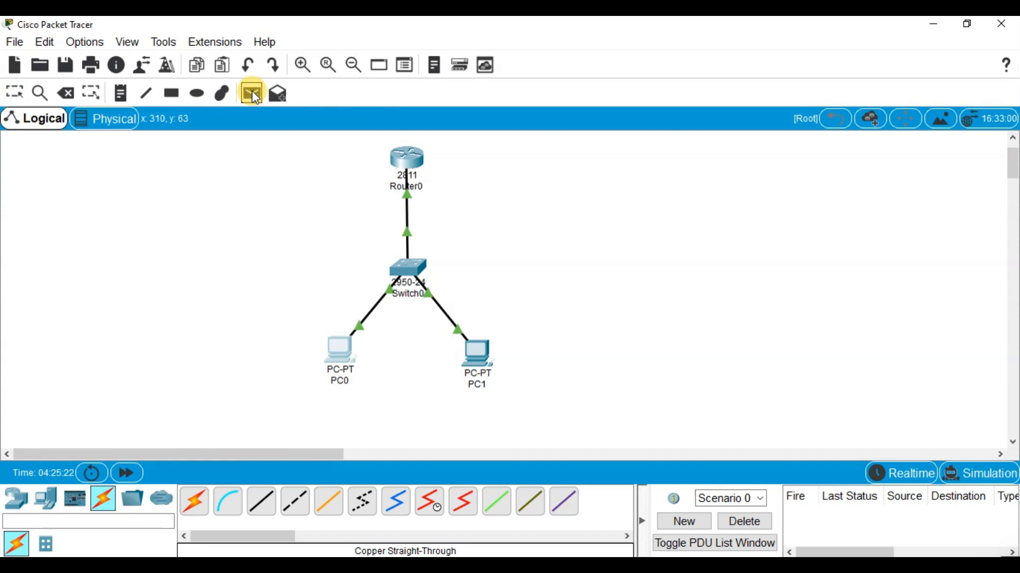
{"action": "left_click", "coordinate": [335, 336]}
{"action": "left_click", "coordinate": [337, 343]}
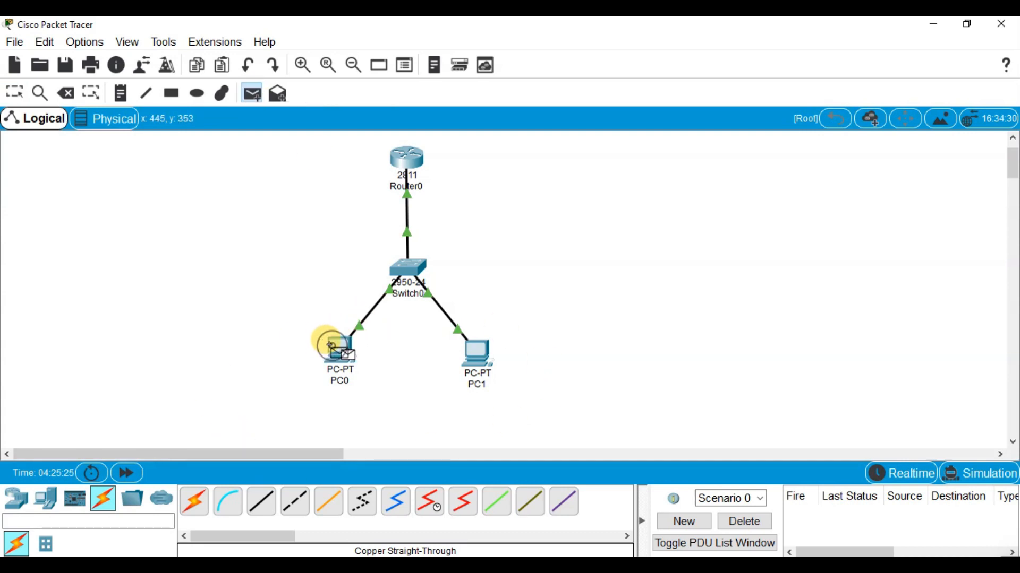
{"action": "left_click", "coordinate": [472, 344]}
Check the status of the PC0-to-PC1 PDU and play its exchange in Simulation mode
{"action": "left_click", "coordinate": [861, 519]}
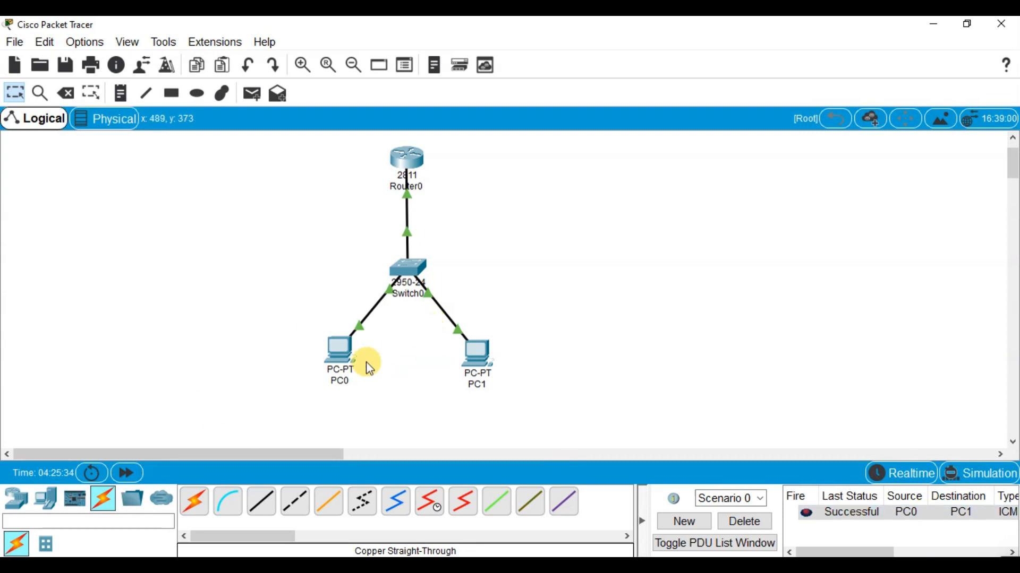
{"action": "left_click", "coordinate": [982, 474]}
{"action": "left_click", "coordinate": [806, 331]}
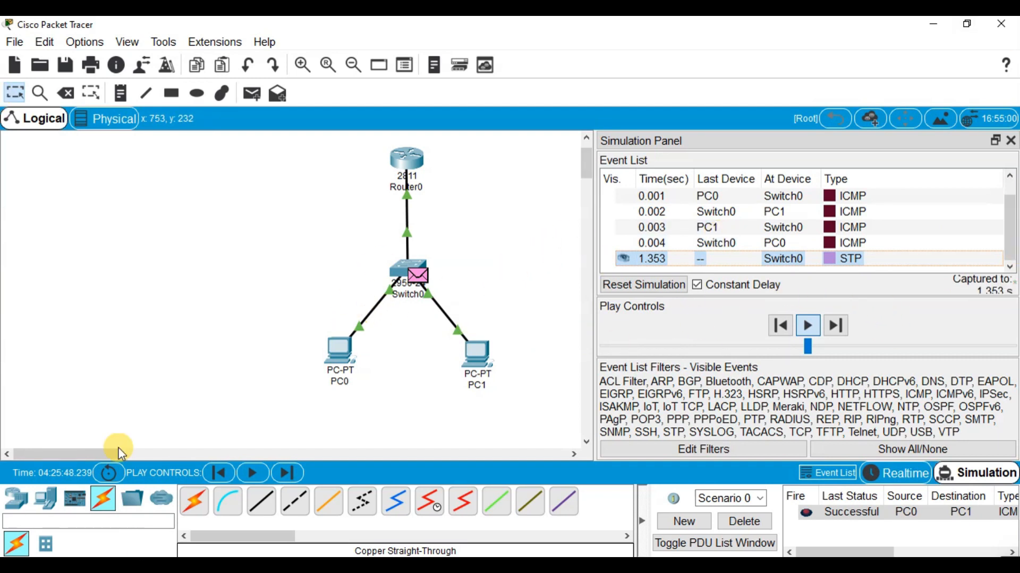
Delete Scenario 0's existing PDU, add a simple PDU from PC0 to Router0 and play its simulation
{"action": "left_click", "coordinate": [253, 93]}
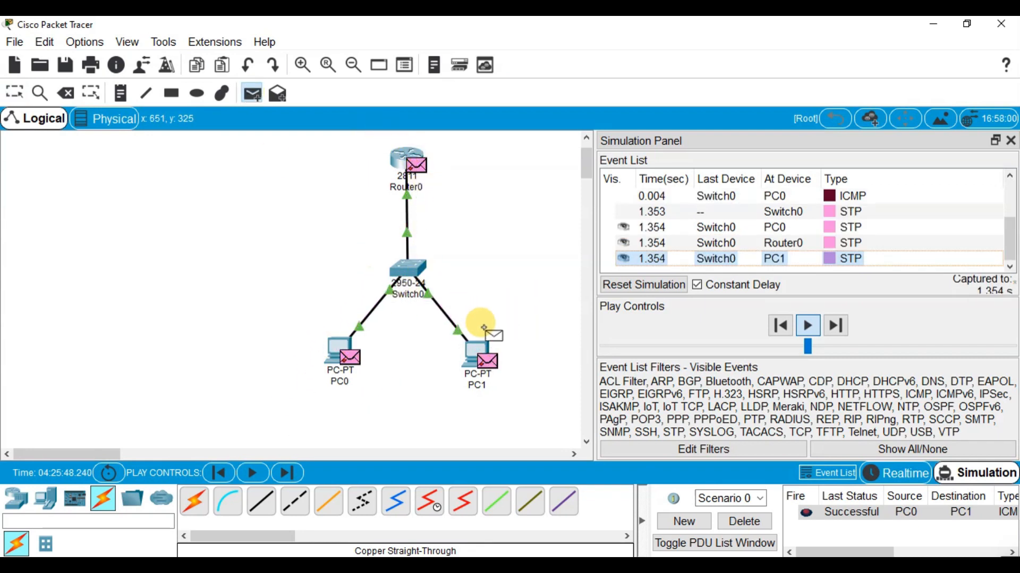
{"action": "mouse_move", "coordinate": [487, 337]}
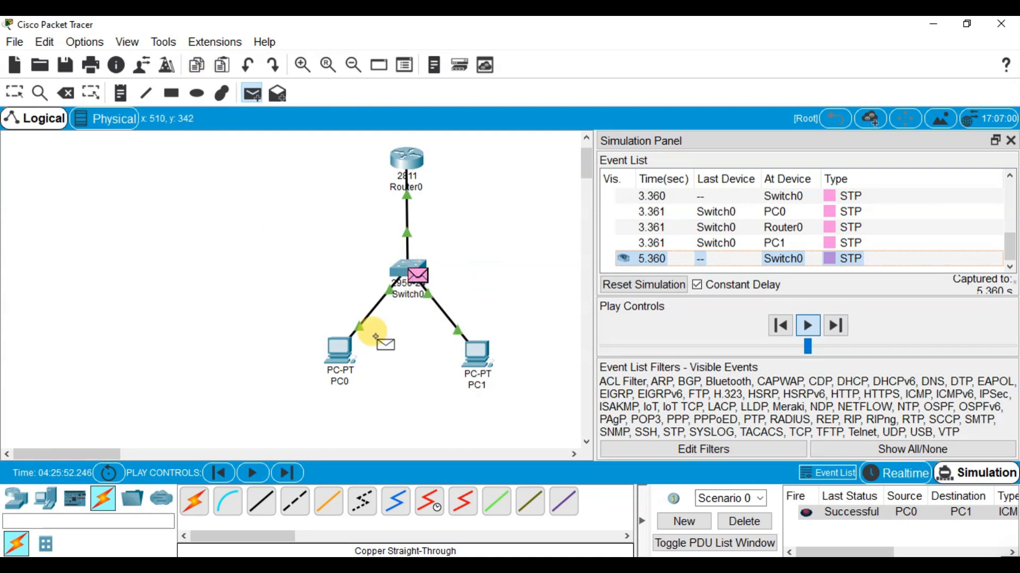
{"action": "left_click", "coordinate": [732, 523]}
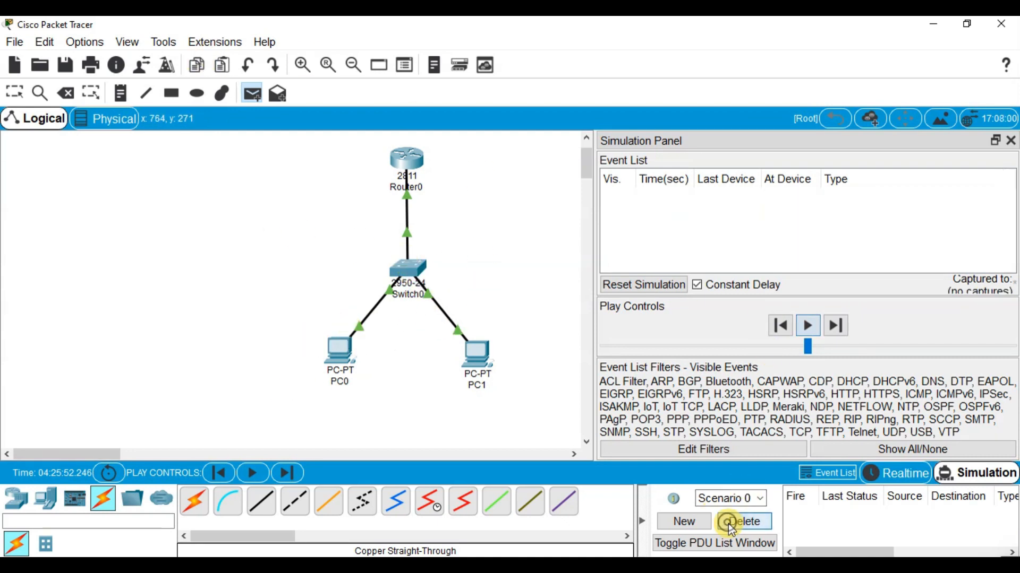
{"action": "left_click", "coordinate": [329, 343]}
{"action": "left_click", "coordinate": [406, 160]}
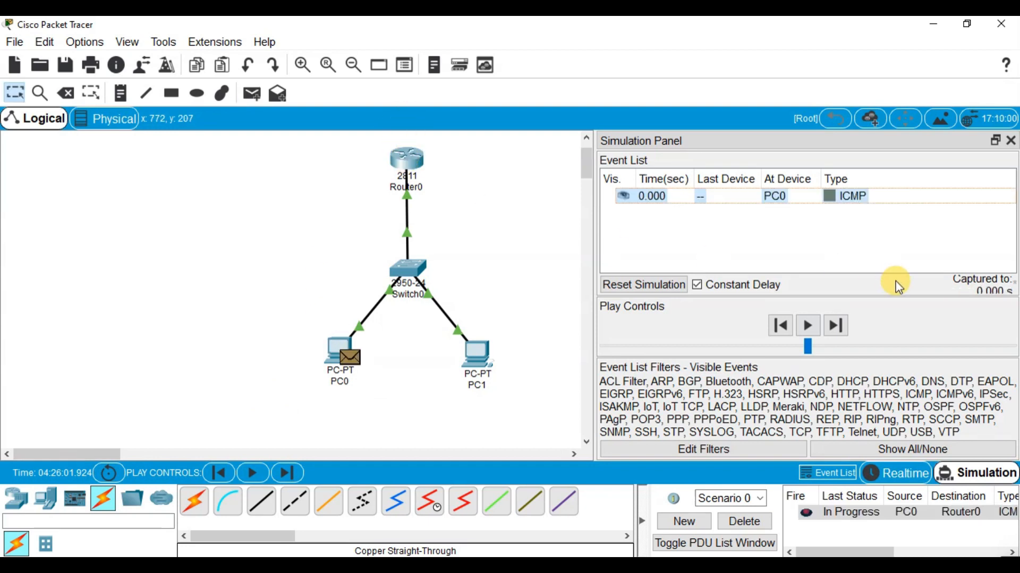
{"action": "left_click", "coordinate": [808, 327]}
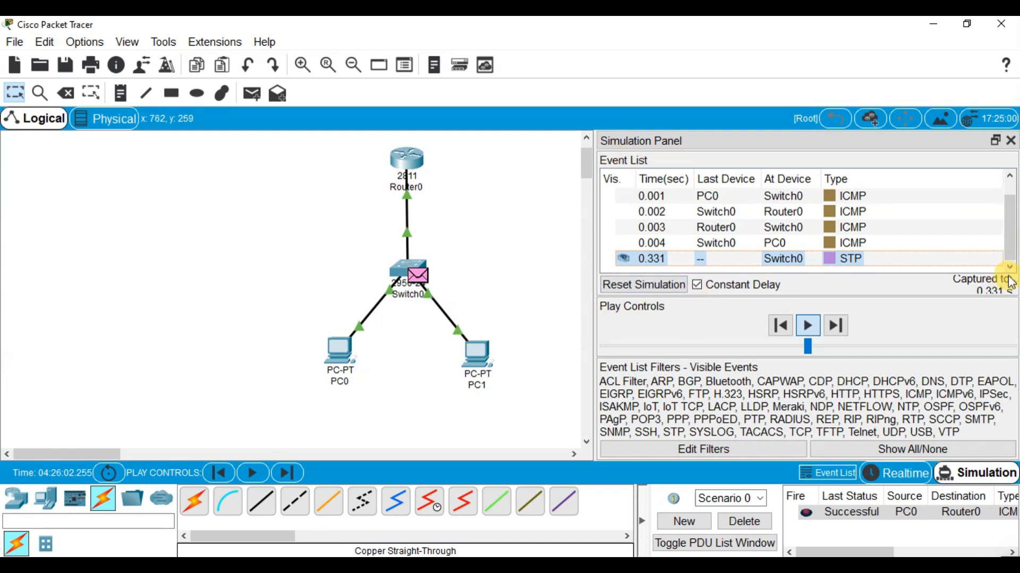
Close the simulation event view and delete the PC0-to-Router0 PDU from Scenario 0
{"action": "left_click", "coordinate": [1011, 140]}
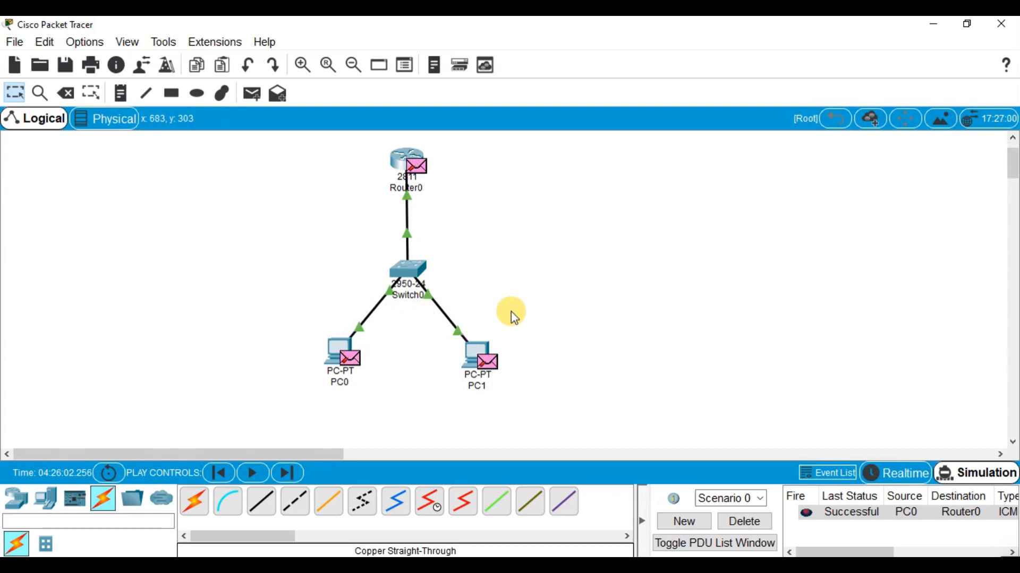
{"action": "left_click", "coordinate": [740, 525]}
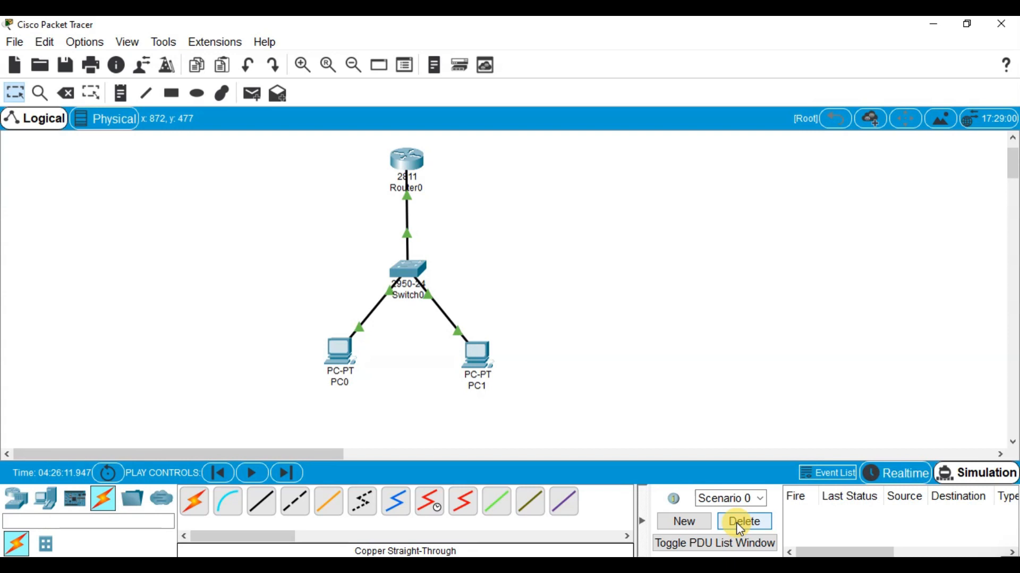